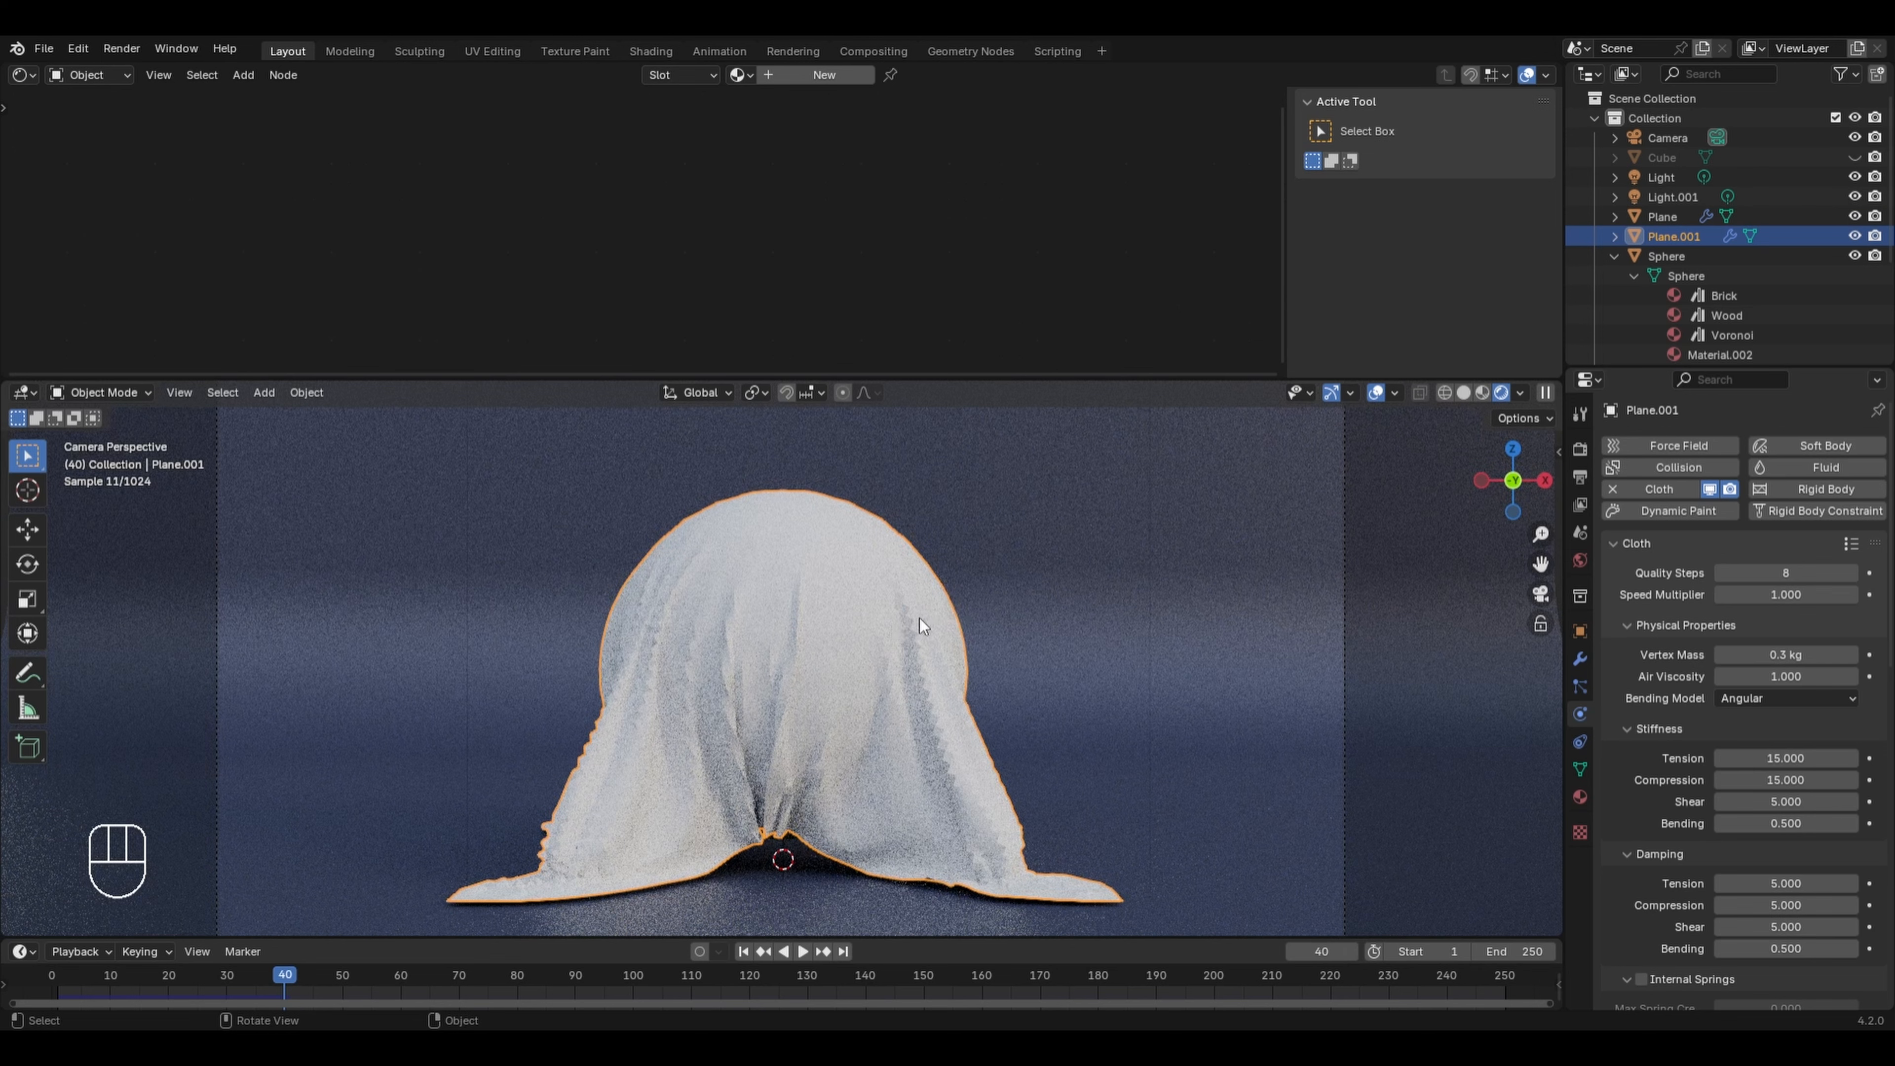
- Create a new material for the cloth draped over the sphere
{"action": "scroll", "coordinate": [920, 618], "scroll_direction": "up", "scroll_amount": 2}
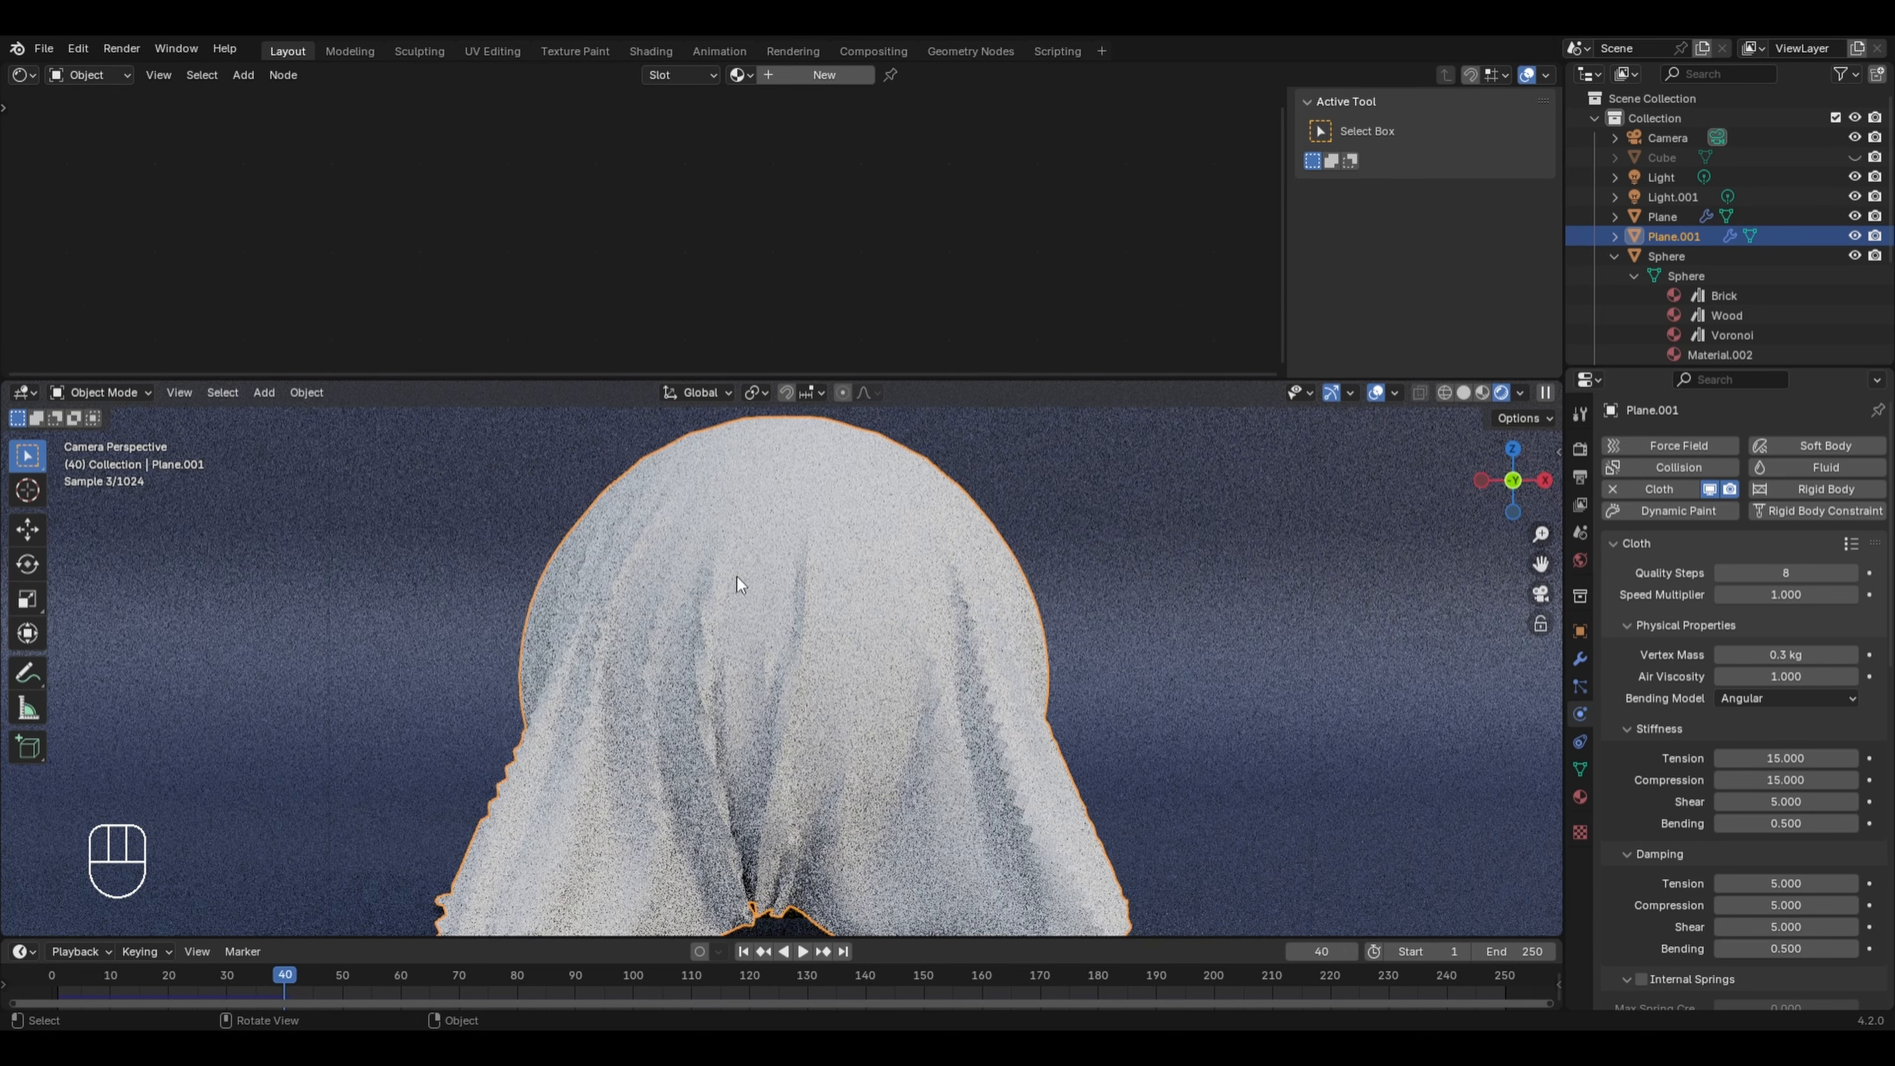
{"action": "left_click", "coordinate": [819, 79]}
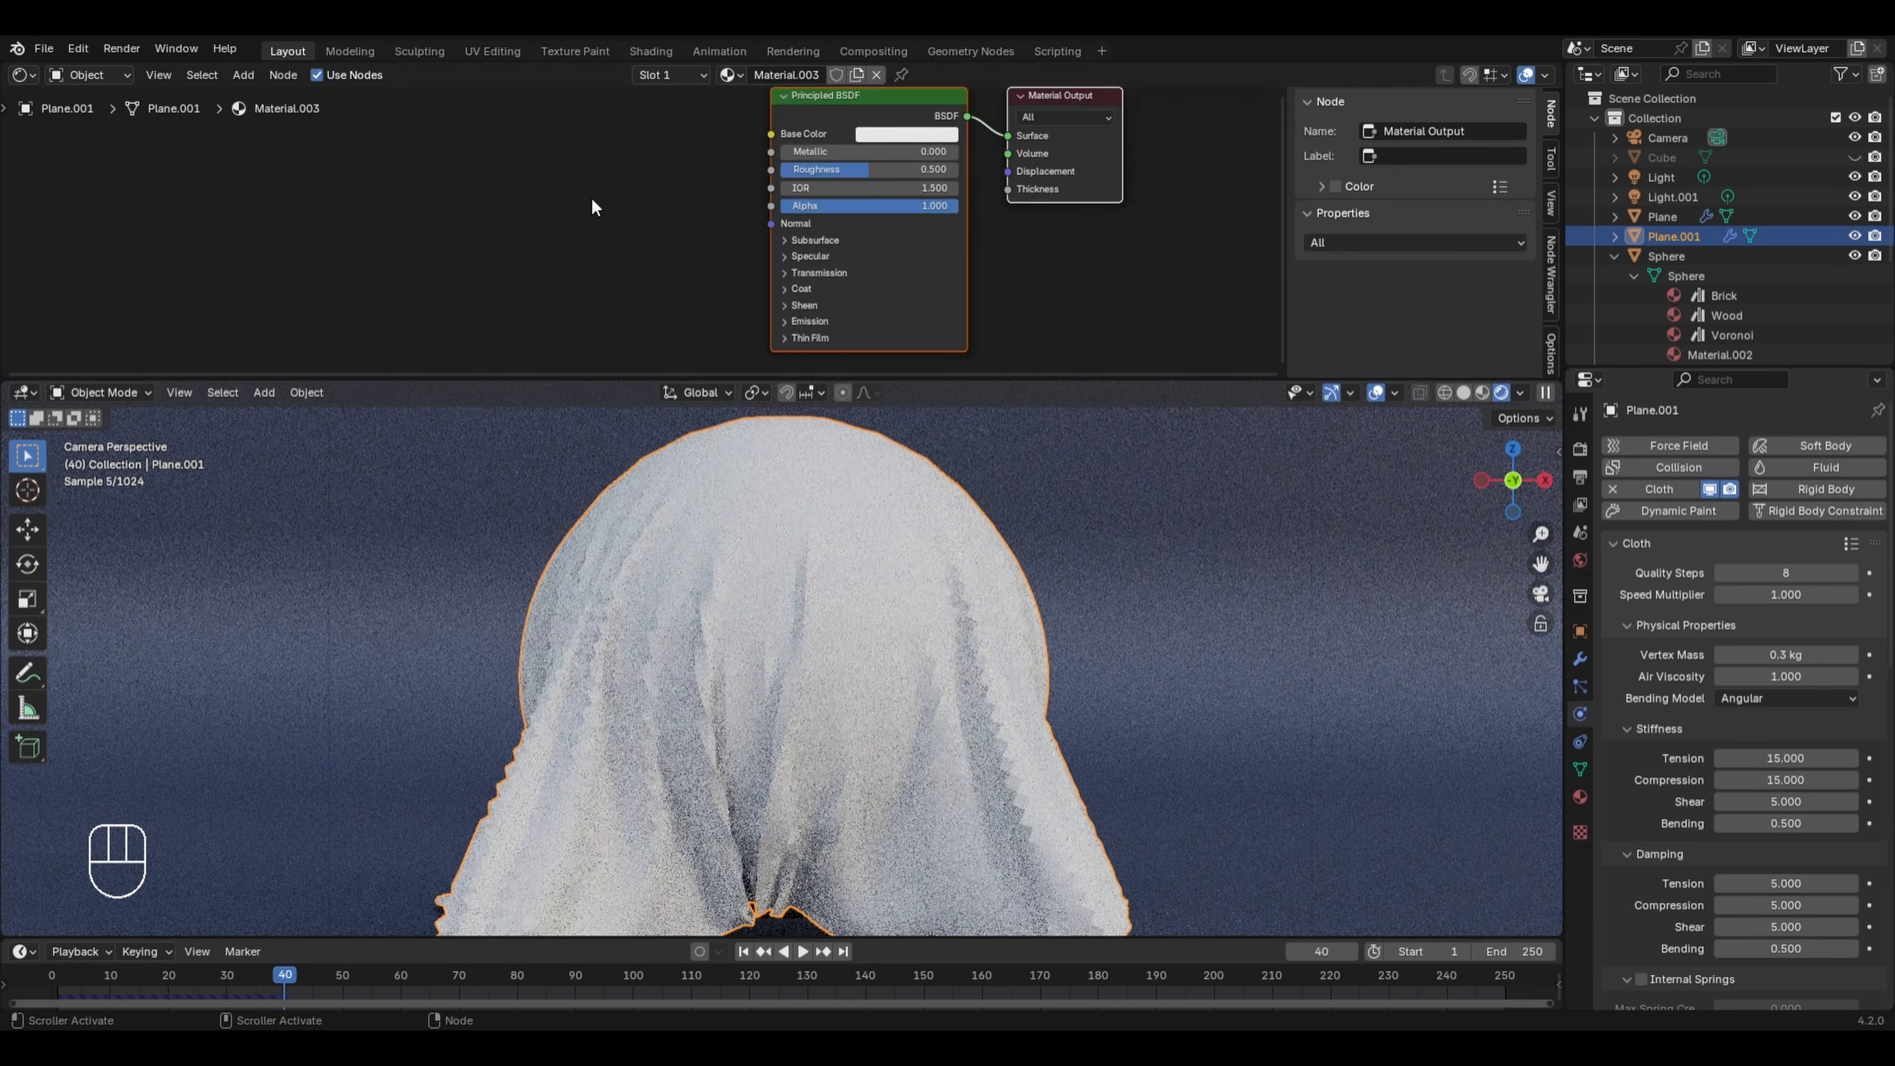
{"action": "scroll", "coordinate": [590, 207], "scroll_direction": "down", "scroll_amount": 1}
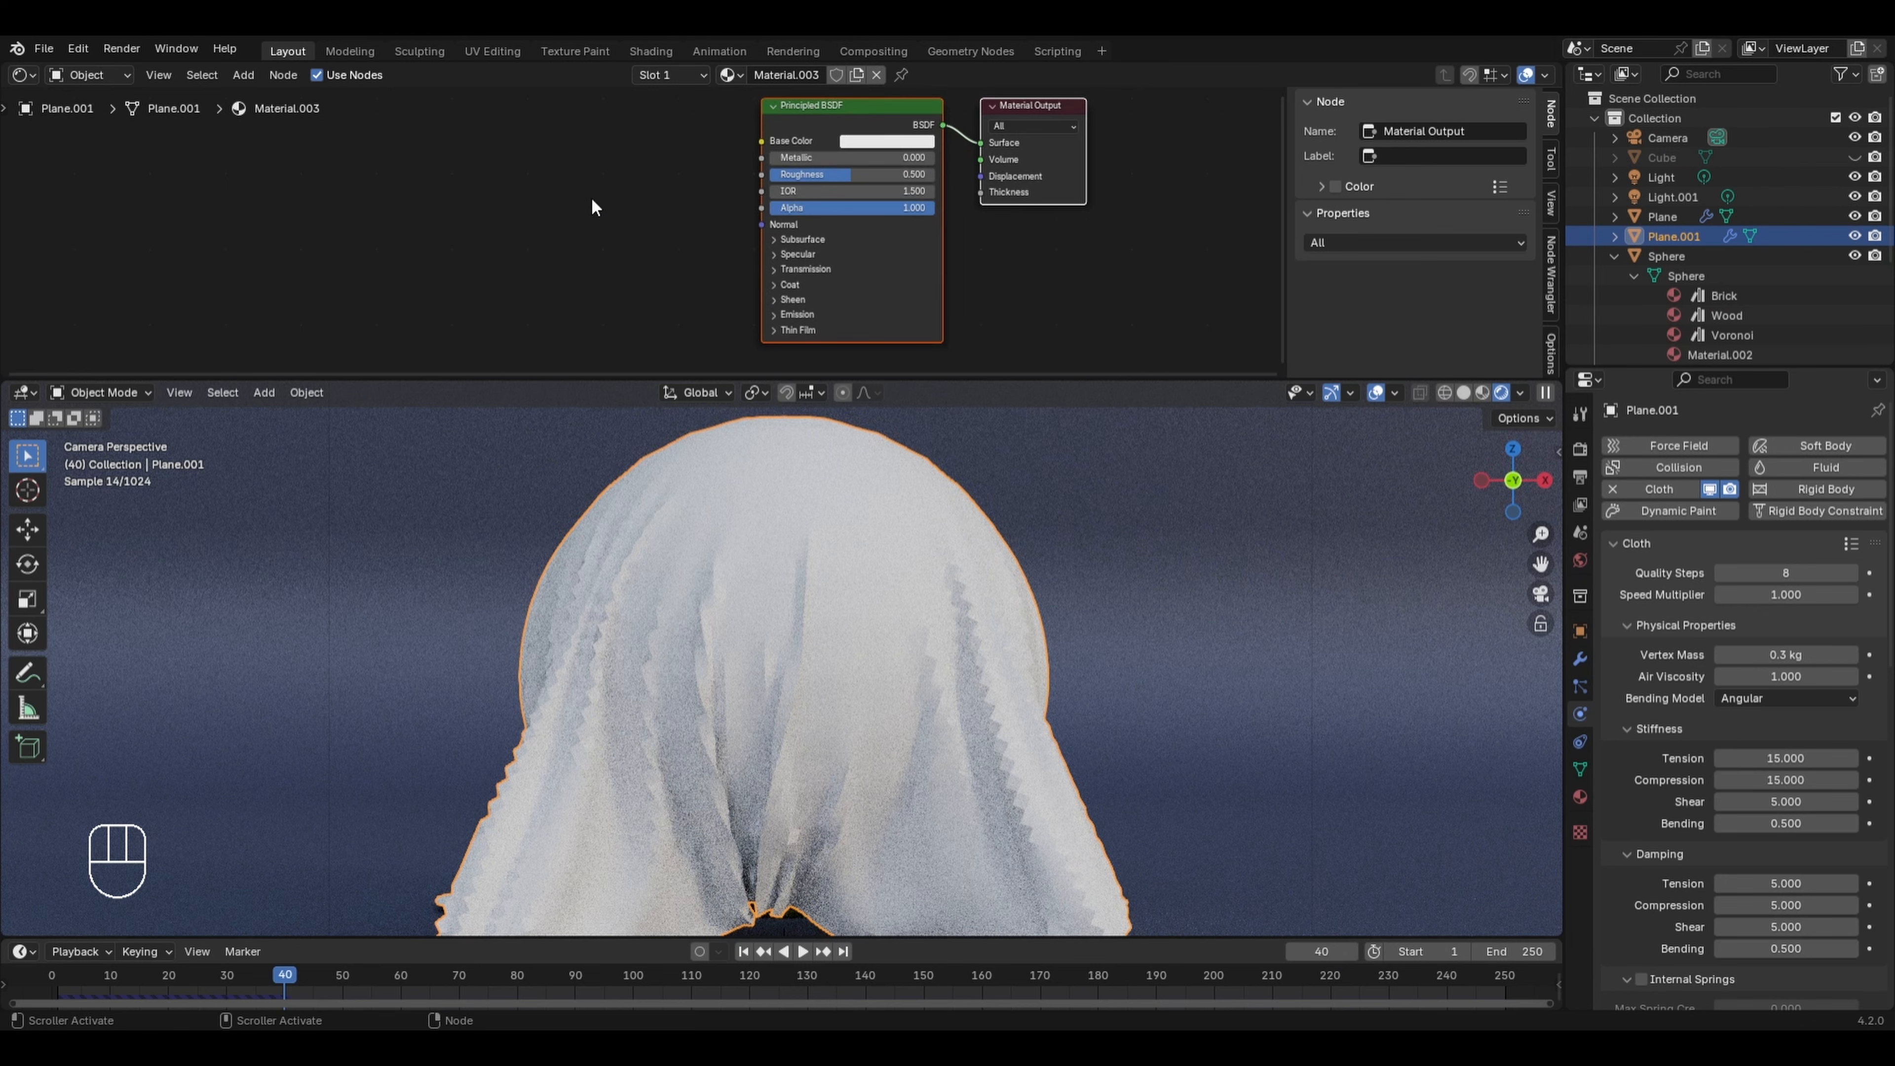
- Add a Sheen BSDF node to the cloth material and connect its BSDF output to the Material Output's Surface
{"action": "key", "text": "shift+a"}
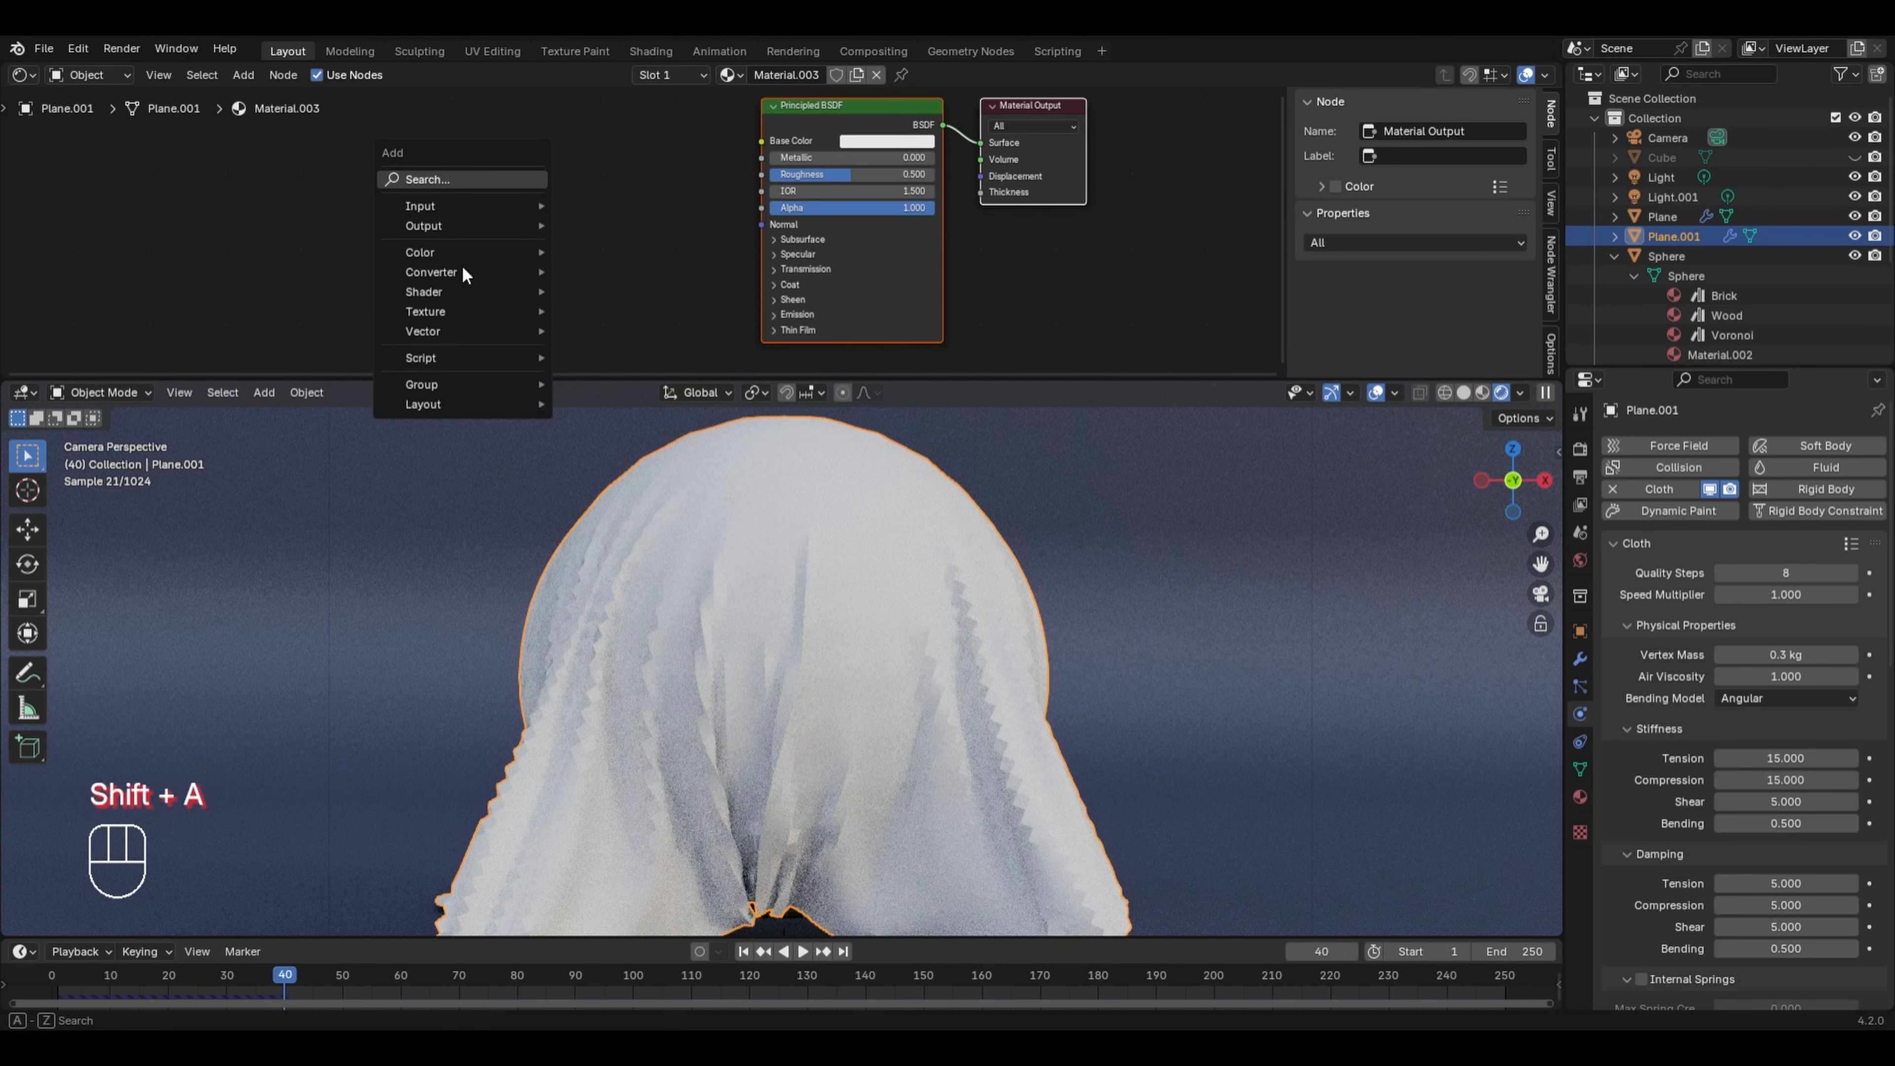
{"action": "mouse_move", "coordinate": [463, 292]}
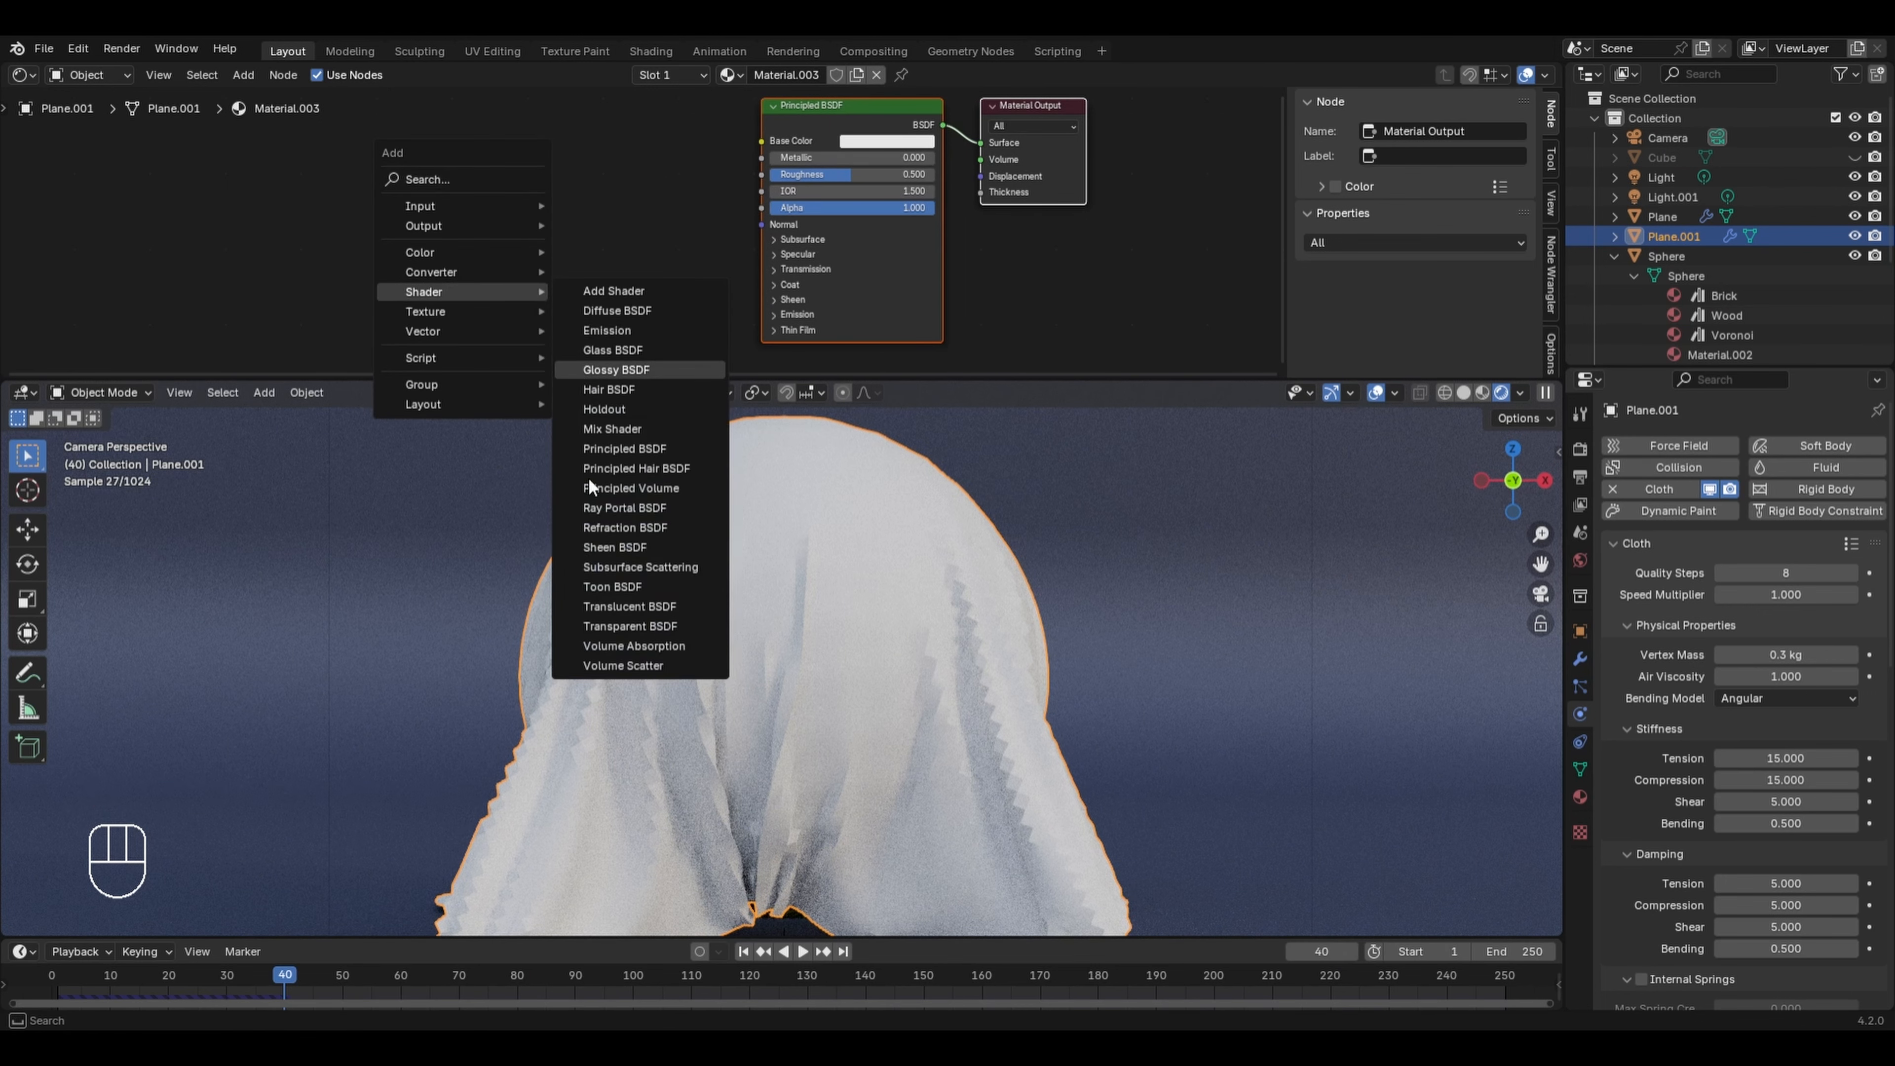
{"action": "left_click", "coordinate": [622, 545]}
{"action": "left_click", "coordinate": [739, 225]}
{"action": "scroll", "coordinate": [738, 226], "scroll_direction": "up", "scroll_amount": 2}
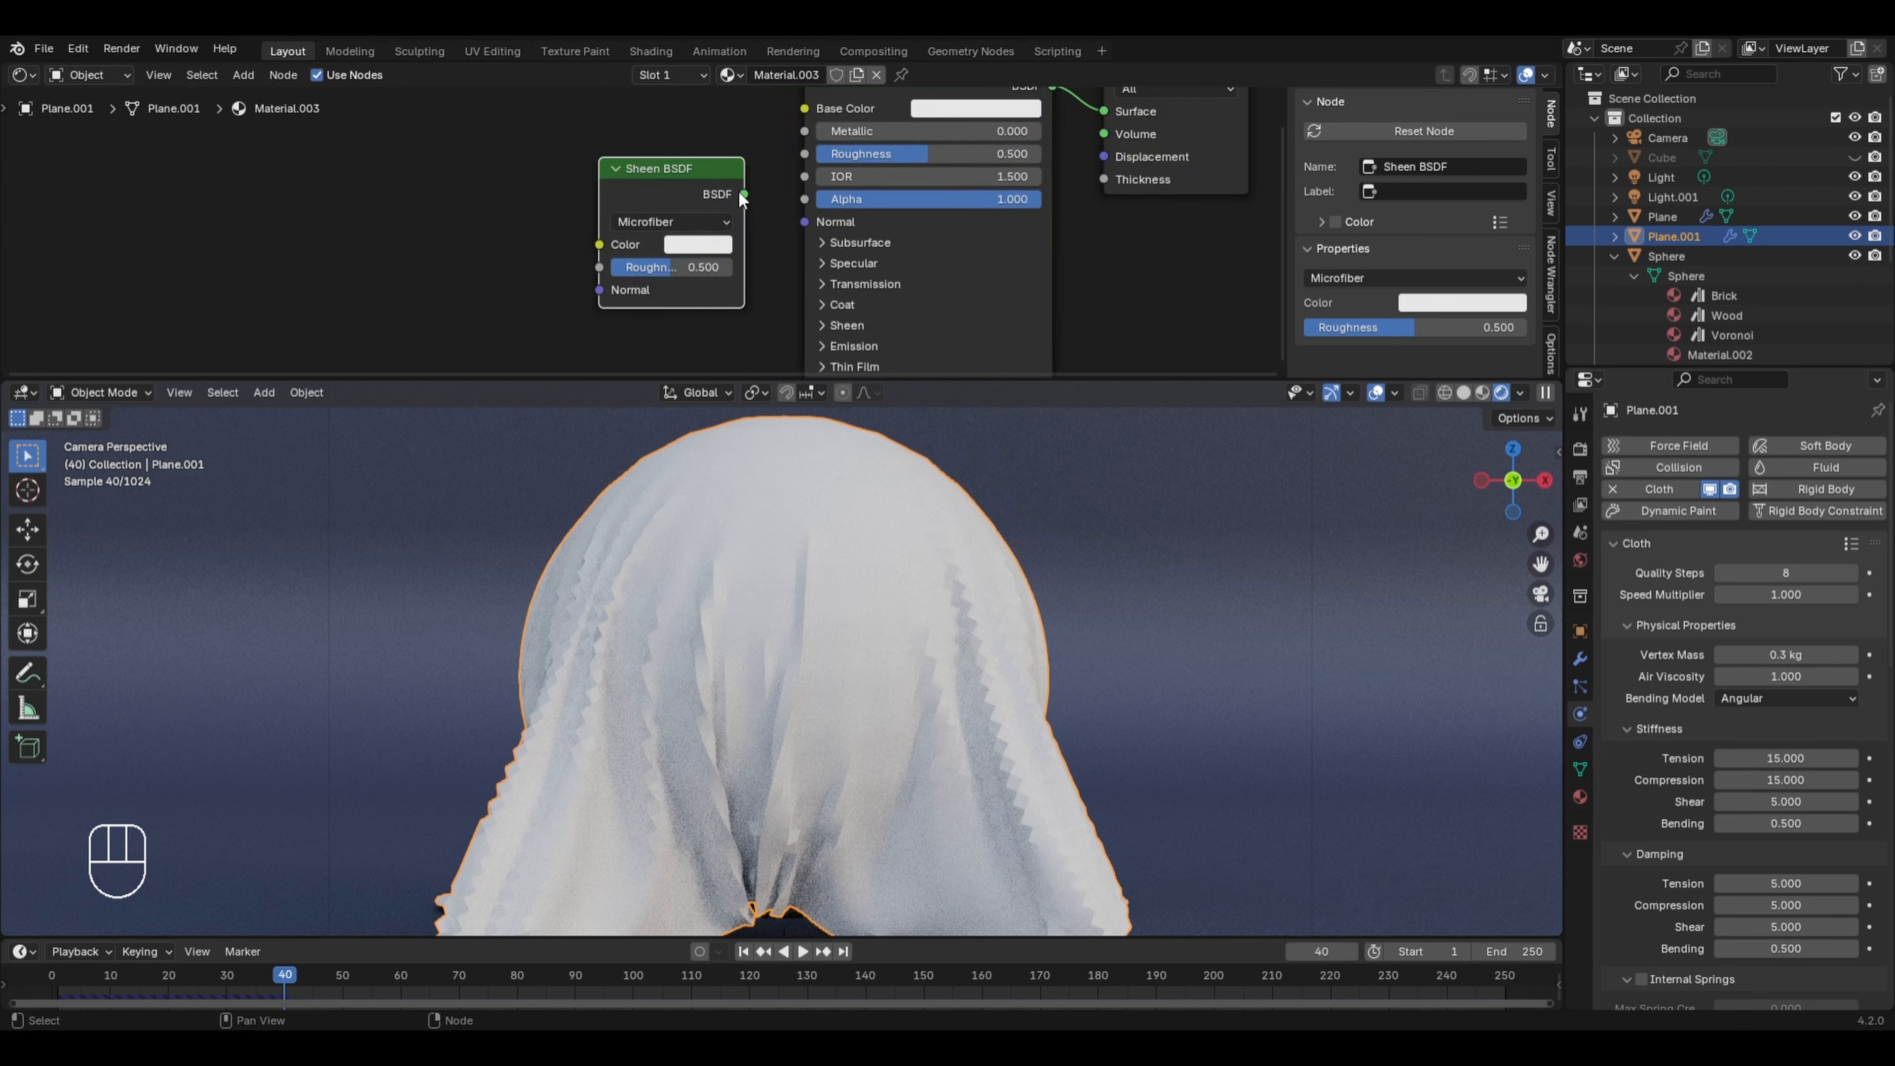
{"action": "left_click_drag", "start_coordinate": [744, 194], "coordinate": [1096, 197]}
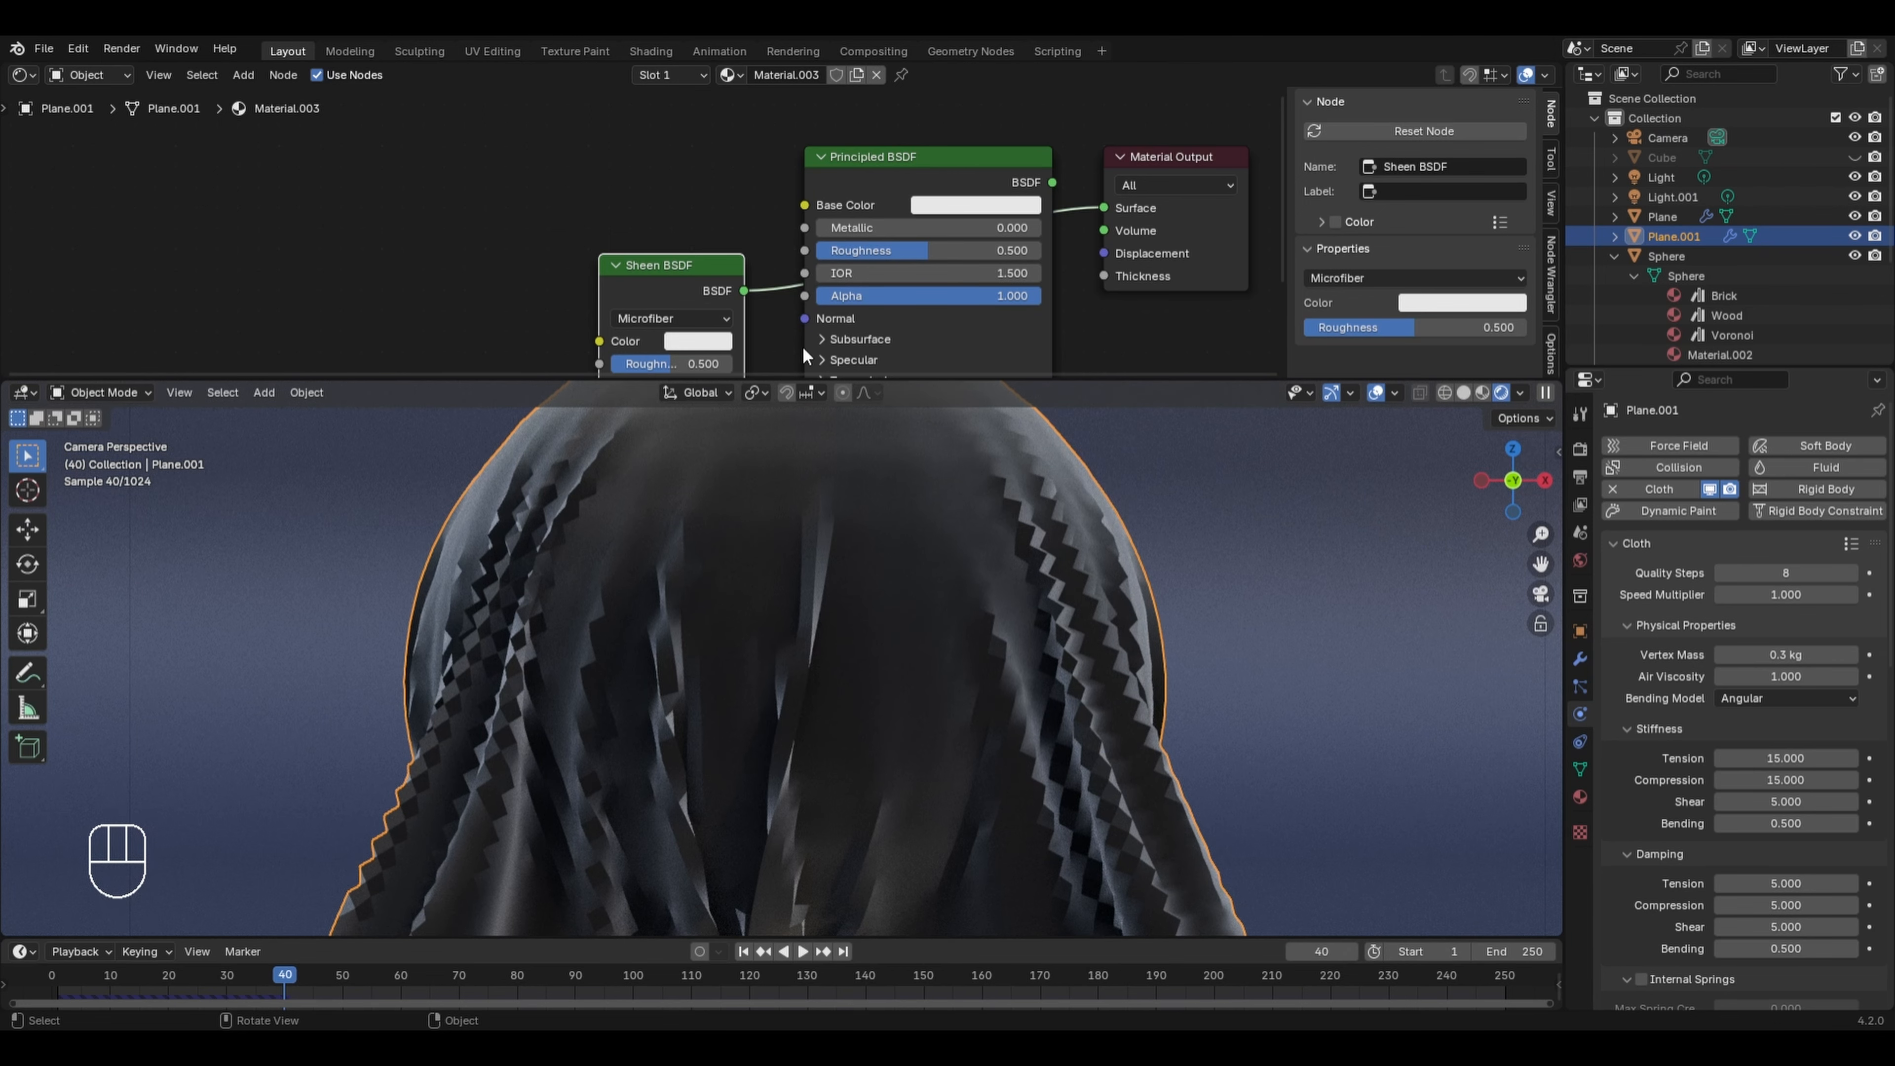
- Set the Sheen BSDF color to pure red with hue 1.000, saturation 1.000 and value 0.800
{"action": "left_click", "coordinate": [698, 341]}
{"action": "left_click_drag", "start_coordinate": [767, 451], "coordinate": [766, 542]}
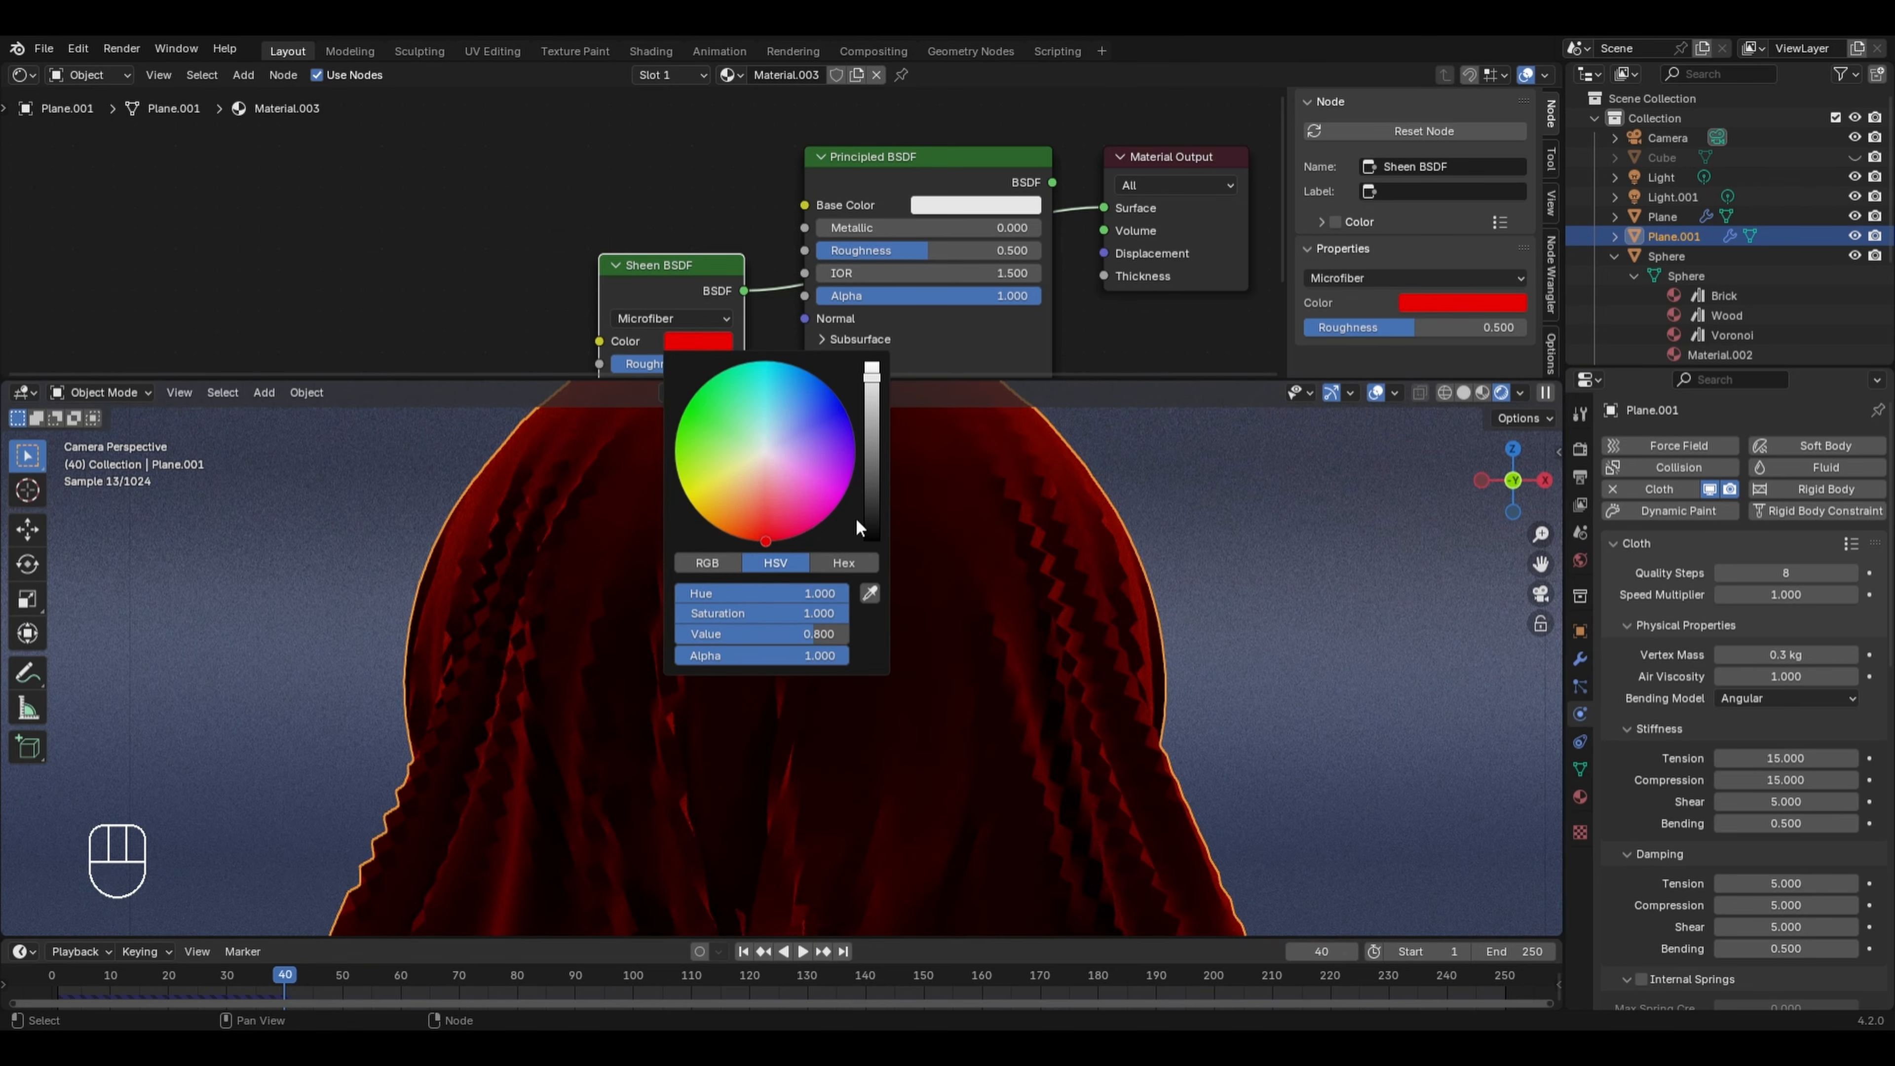
{"action": "scroll", "coordinate": [1109, 565], "scroll_direction": "down", "scroll_amount": 2}
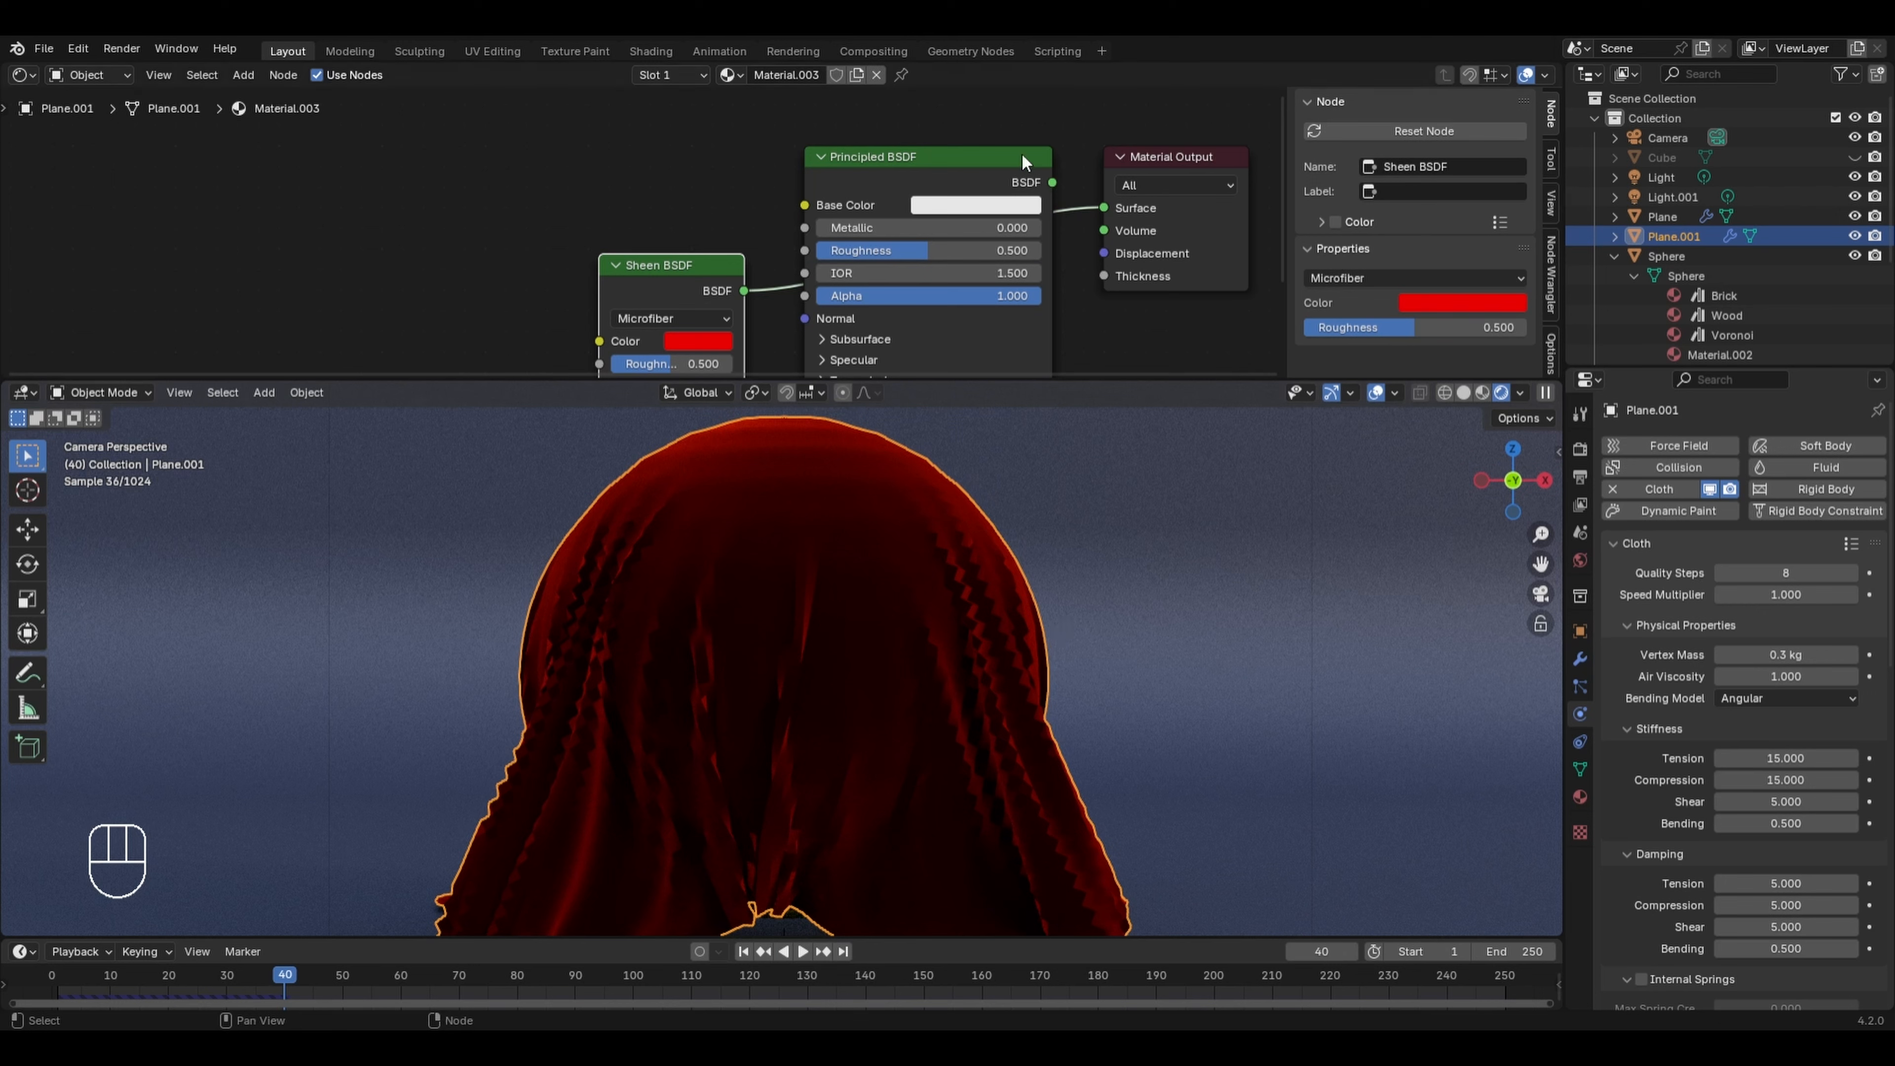
- Set the Principled BSDF base color to red with hue 0.998 and saturation 1.000, and connect it to the Material Output's Surface
{"action": "scroll", "coordinate": [869, 178], "scroll_direction": "down", "scroll_amount": 1}
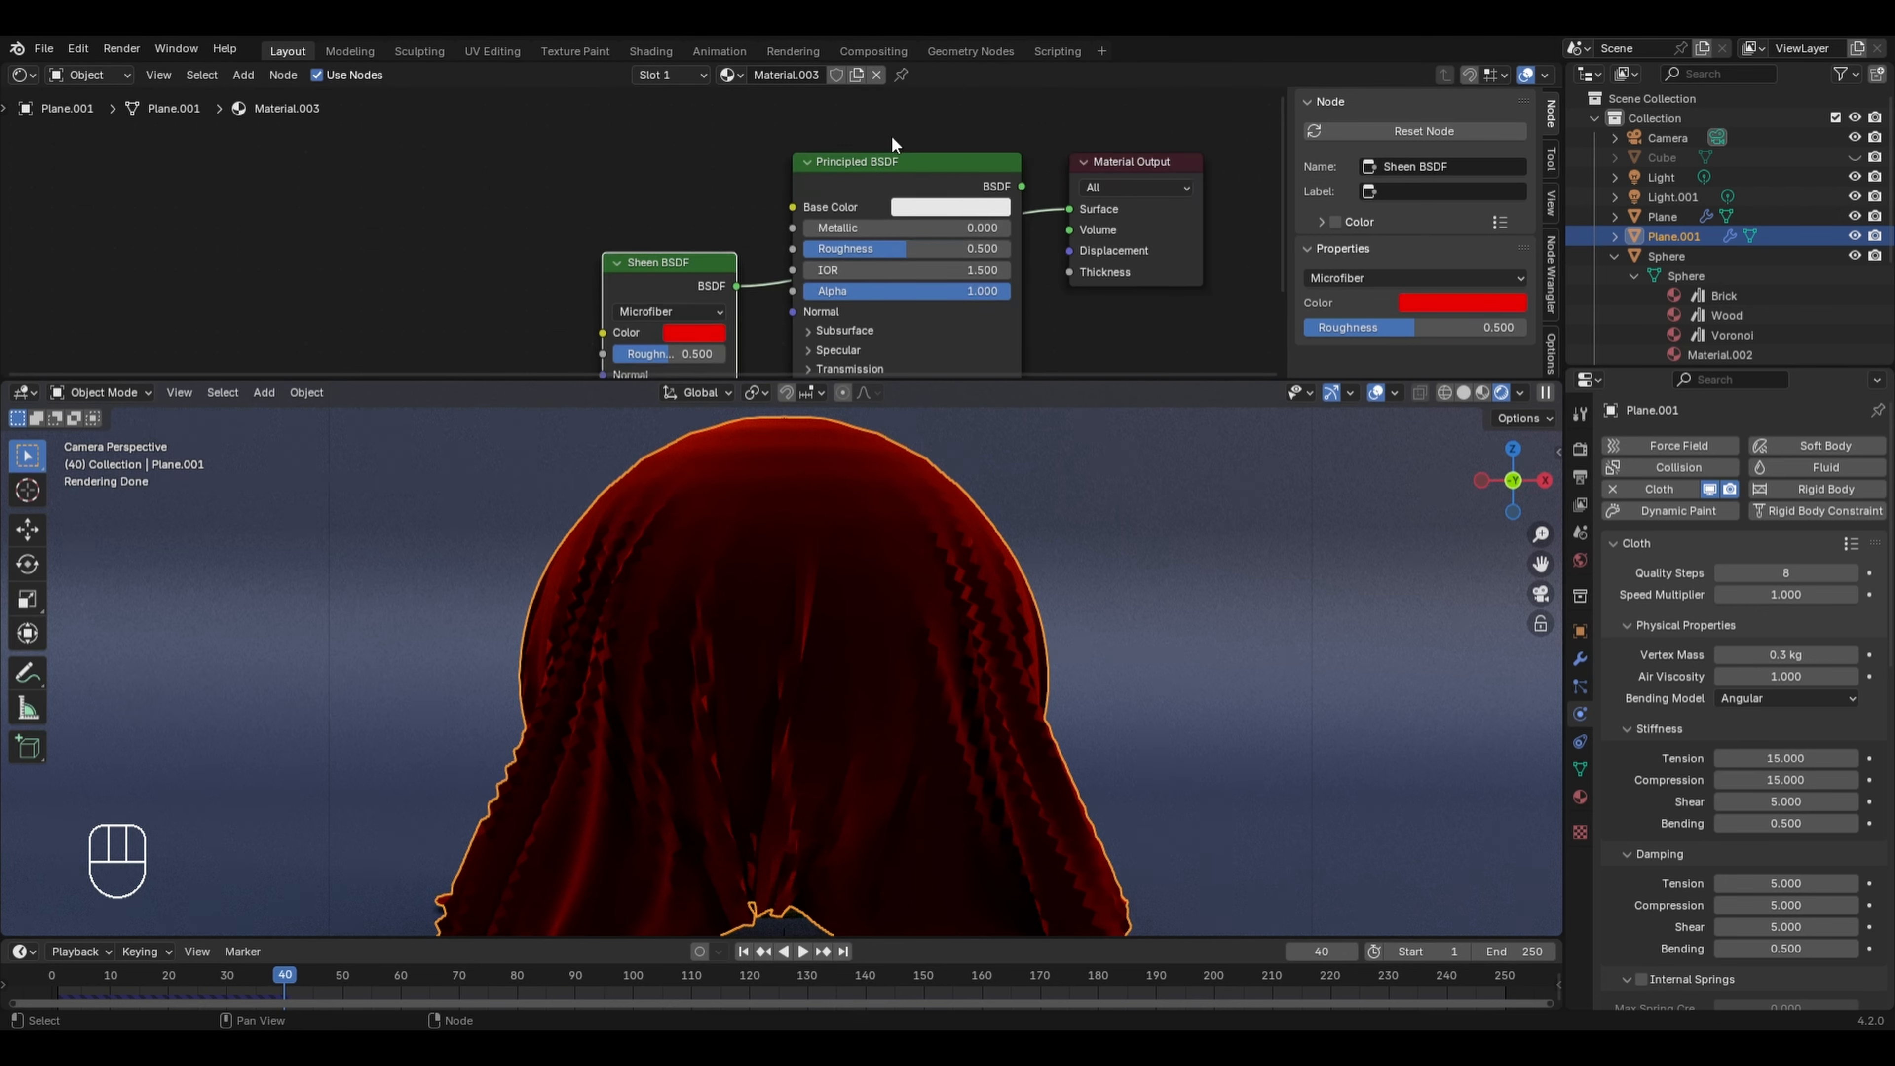
{"action": "scroll", "coordinate": [888, 132], "scroll_direction": "down", "scroll_amount": 1}
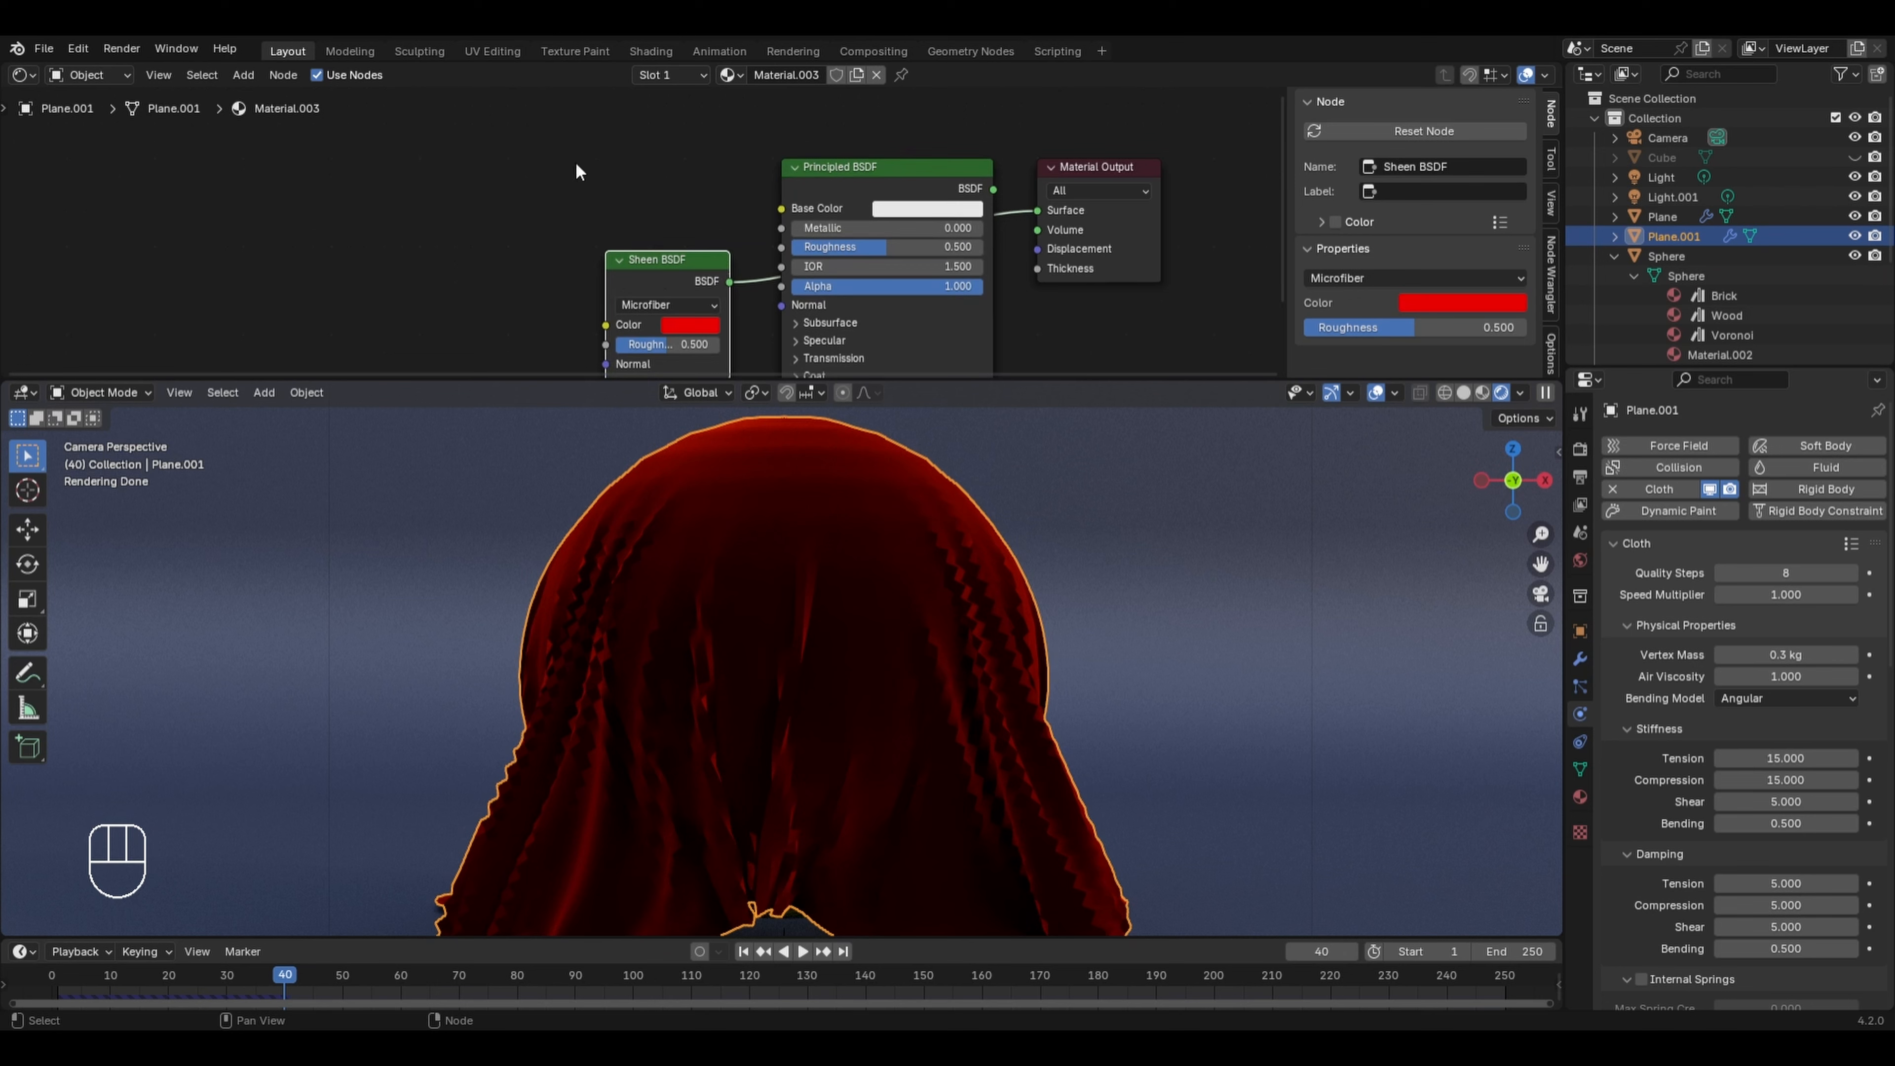
{"action": "scroll", "coordinate": [777, 157], "scroll_direction": "up", "scroll_amount": 1}
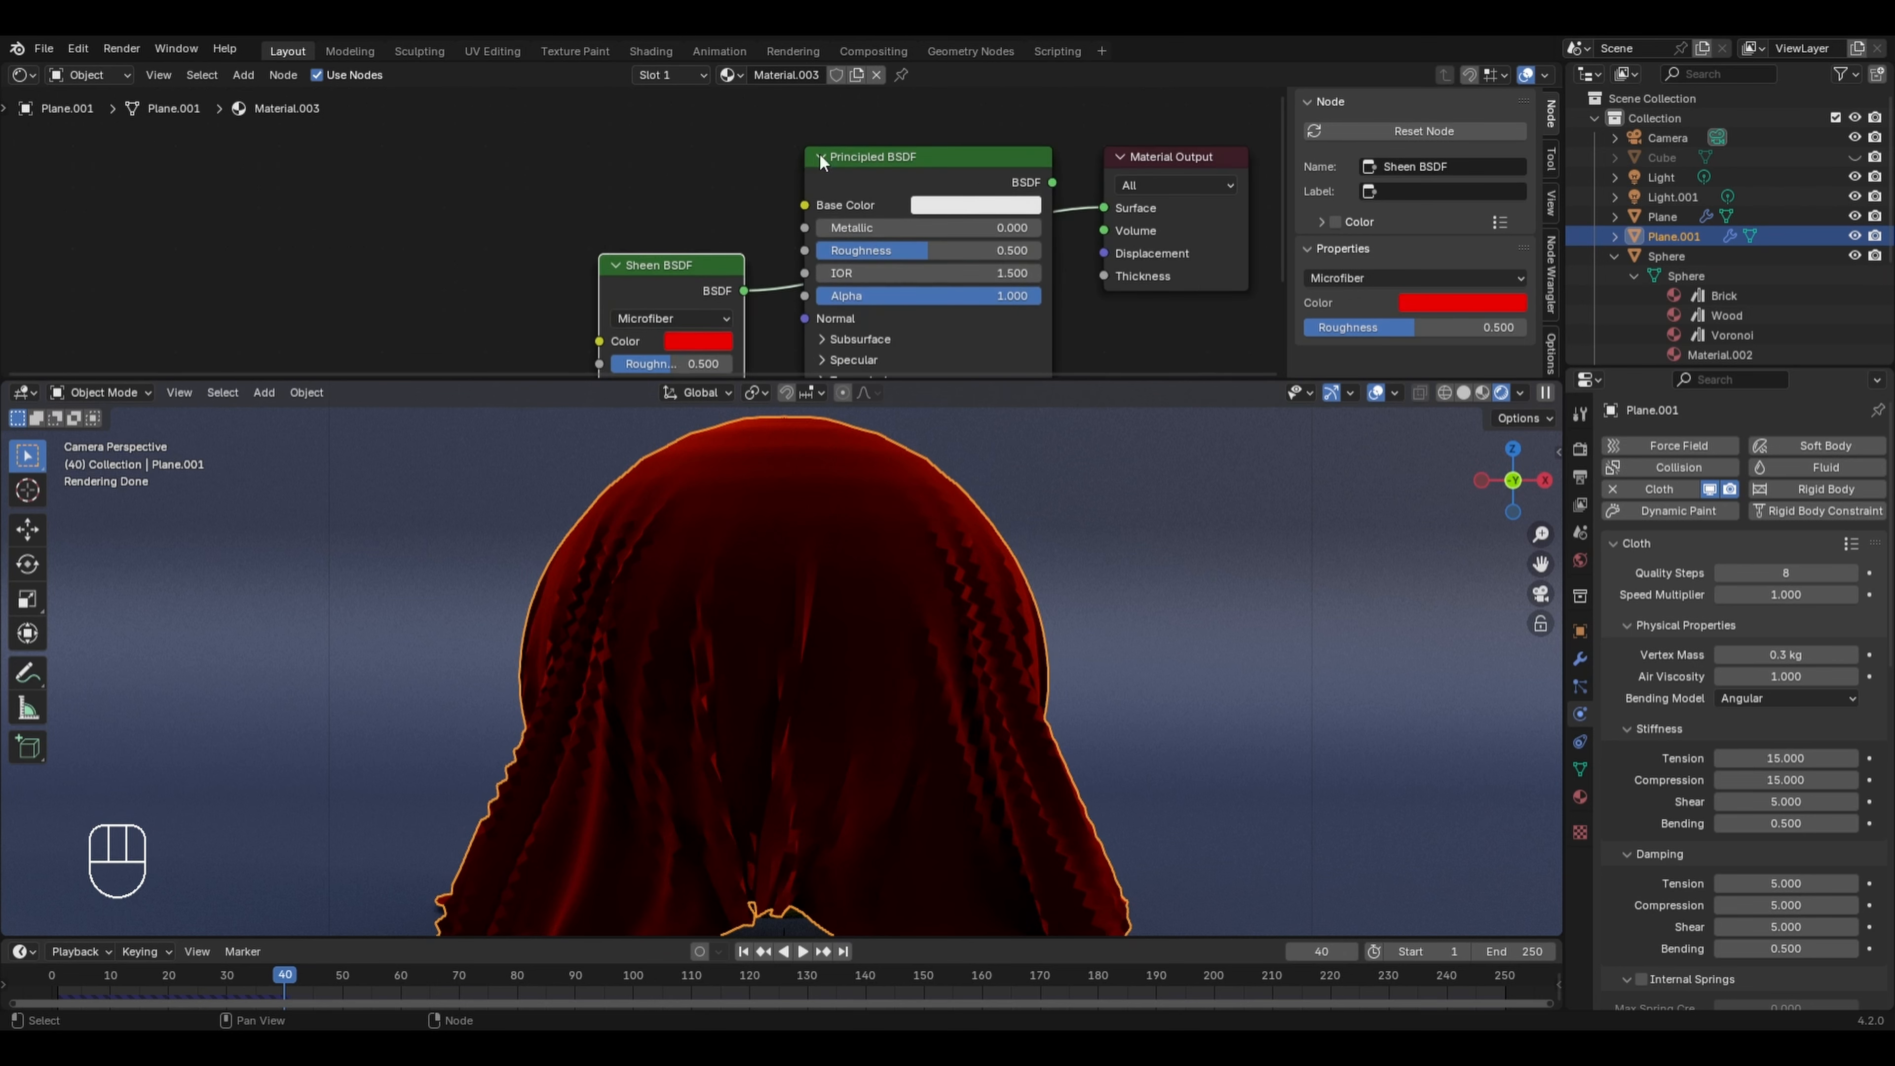
{"action": "left_click", "coordinate": [932, 206]}
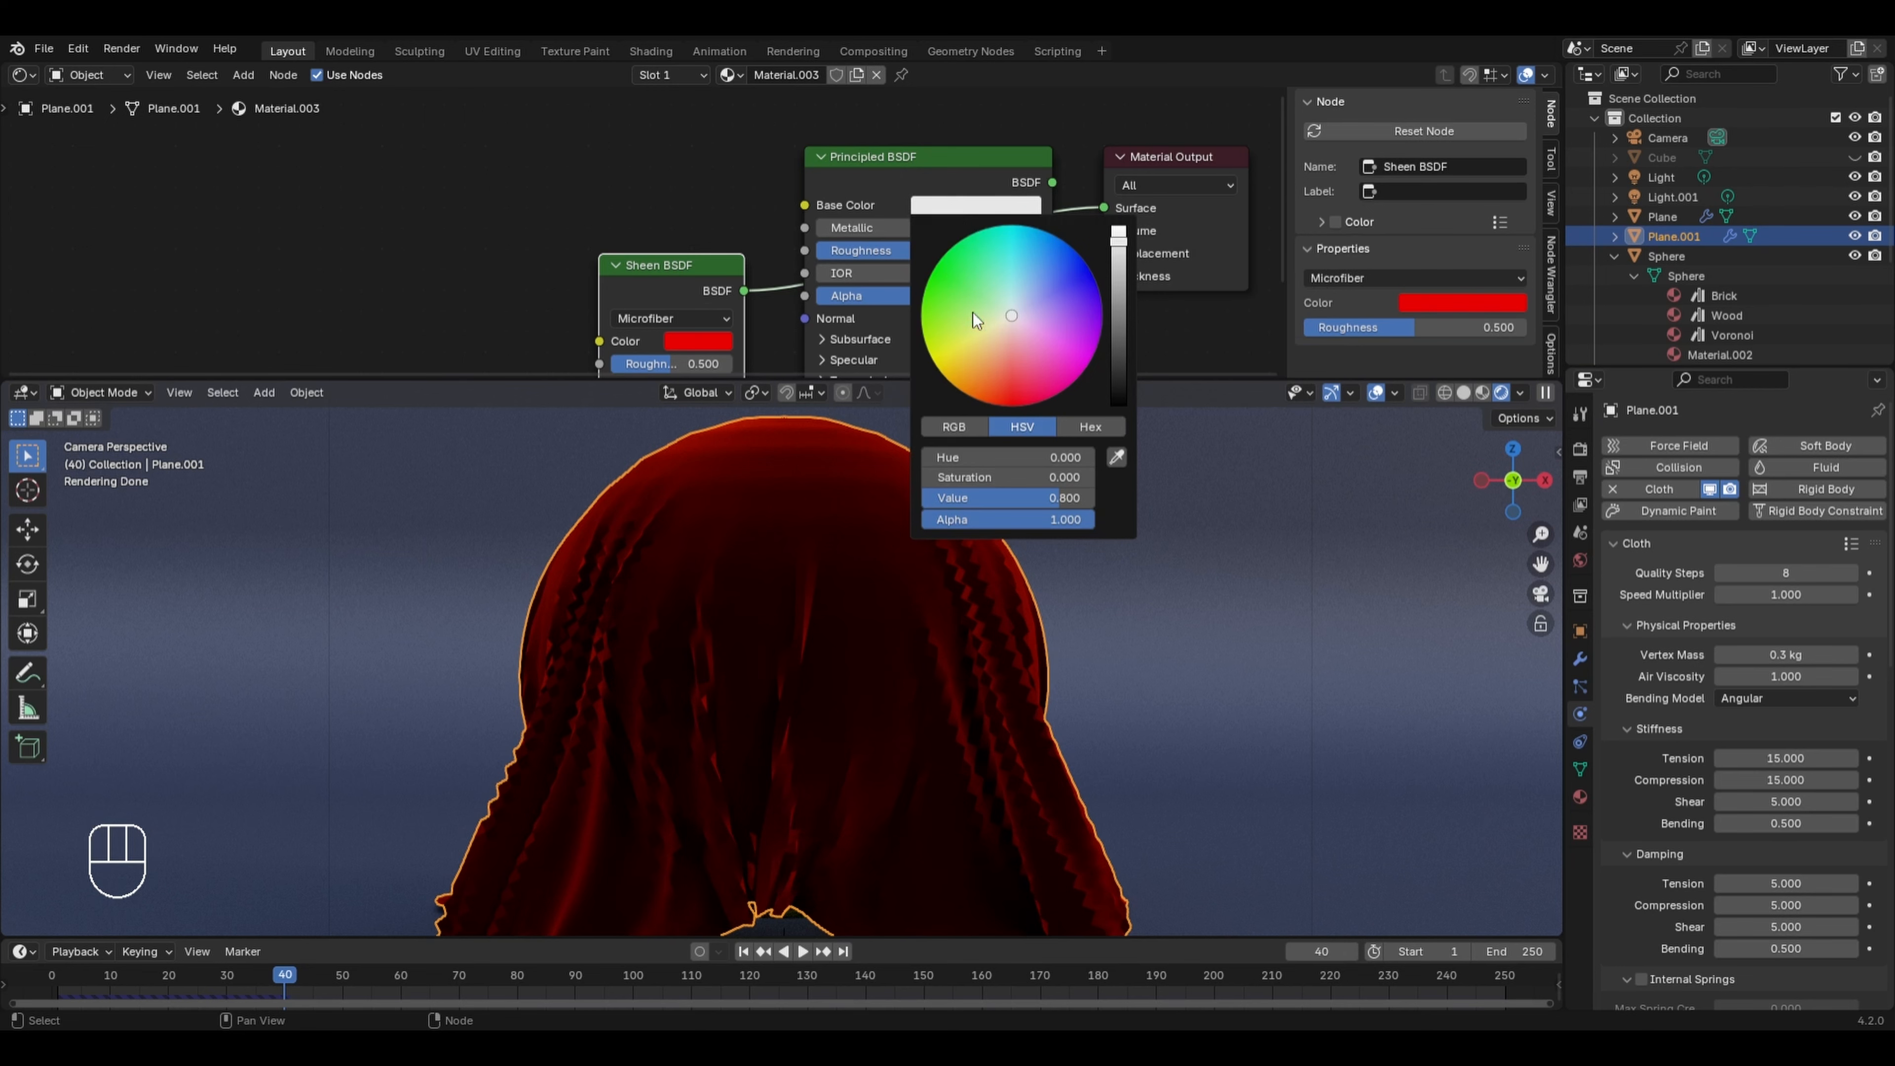
{"action": "left_click", "coordinate": [1023, 378]}
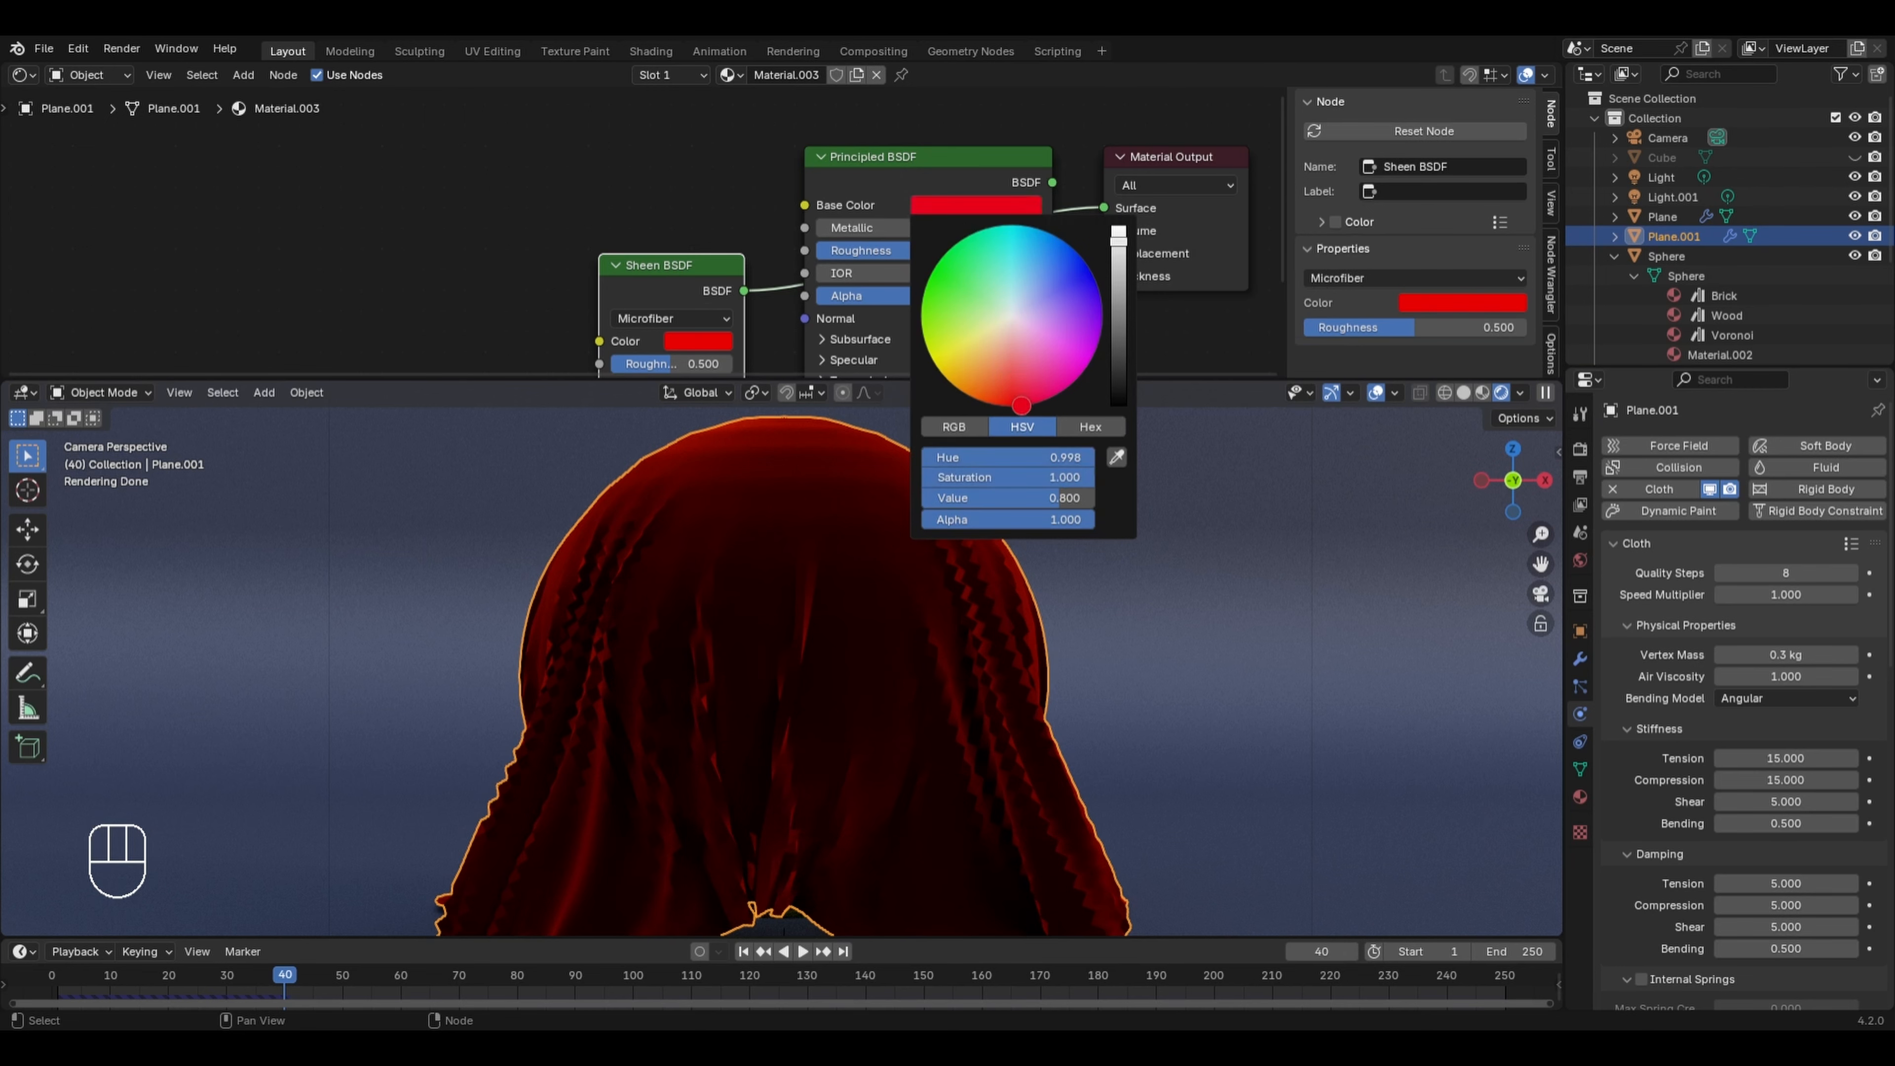
{"action": "left_click_drag", "start_coordinate": [1053, 181], "coordinate": [1093, 207]}
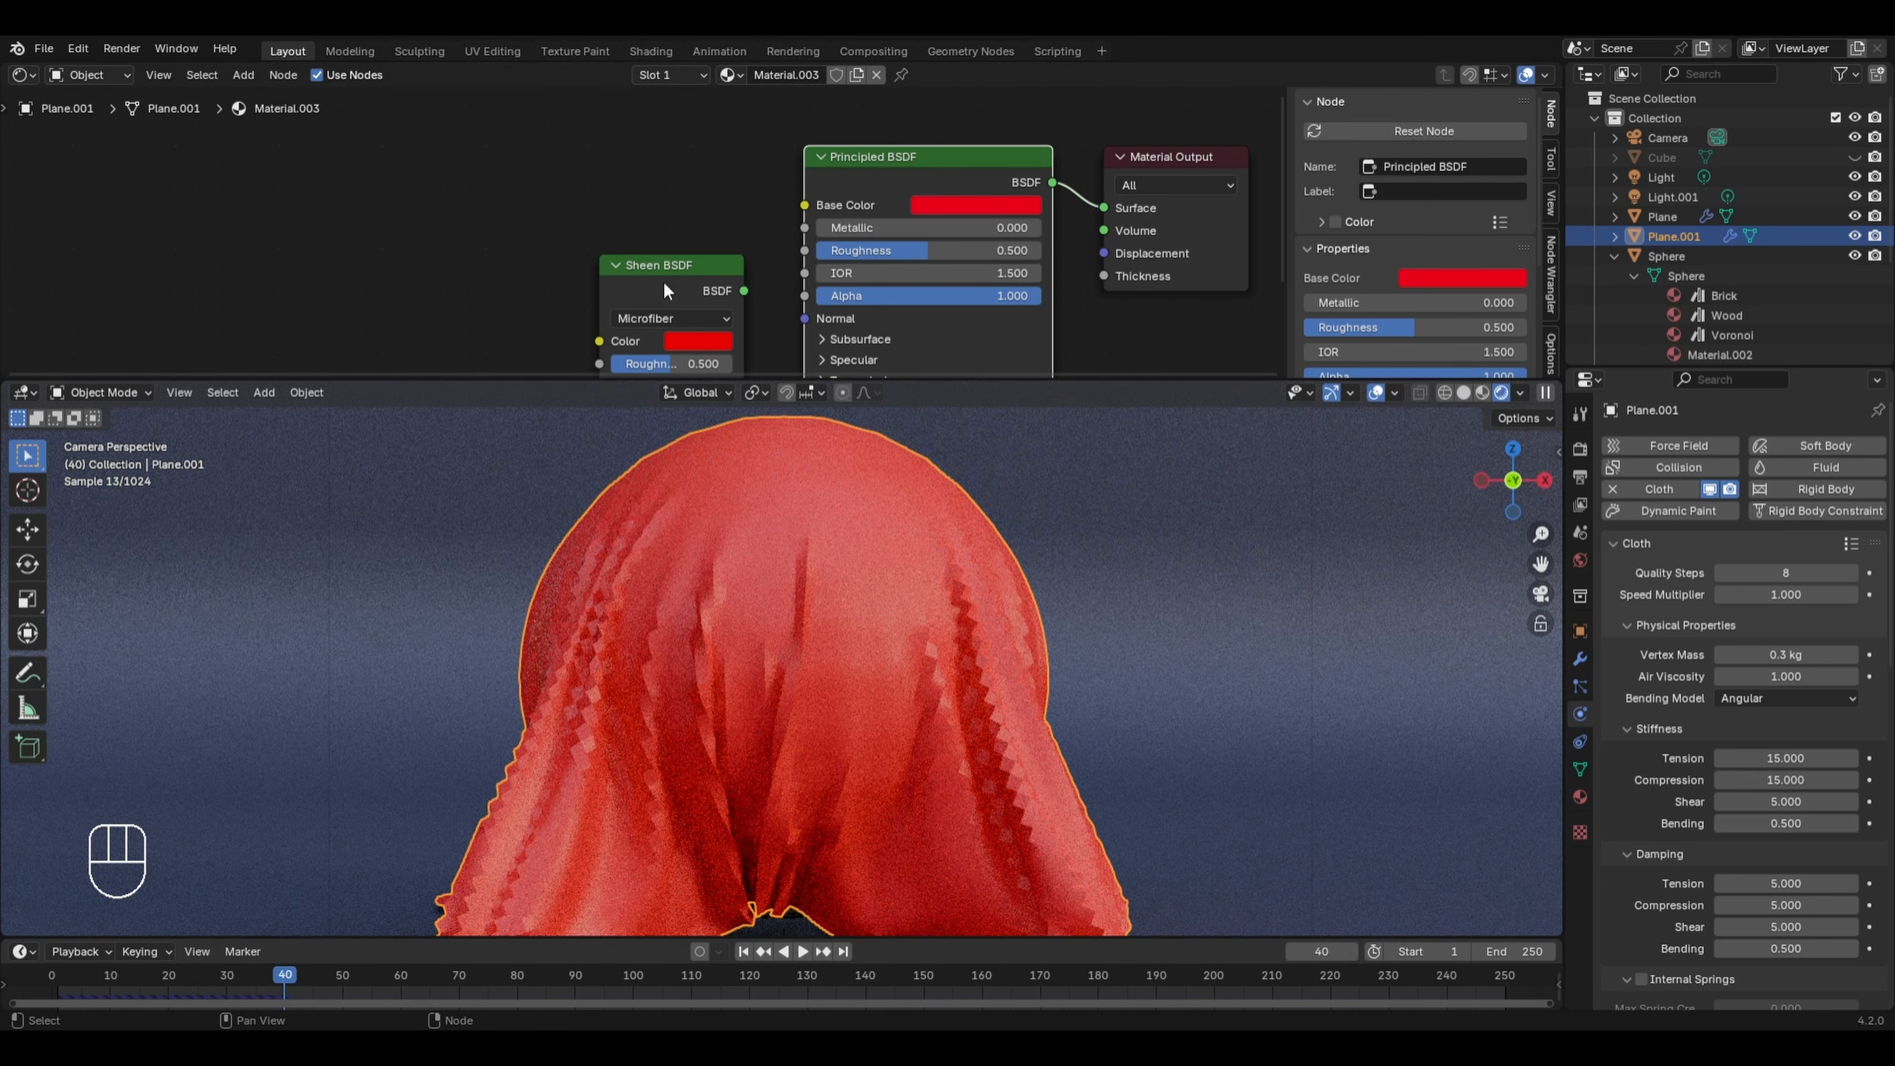
- Move the Sheen BSDF node slightly up and connect it to the Material Output's Surface in place of the Principled BSDF
{"action": "left_click_drag", "start_coordinate": [664, 290], "coordinate": [669, 243]}
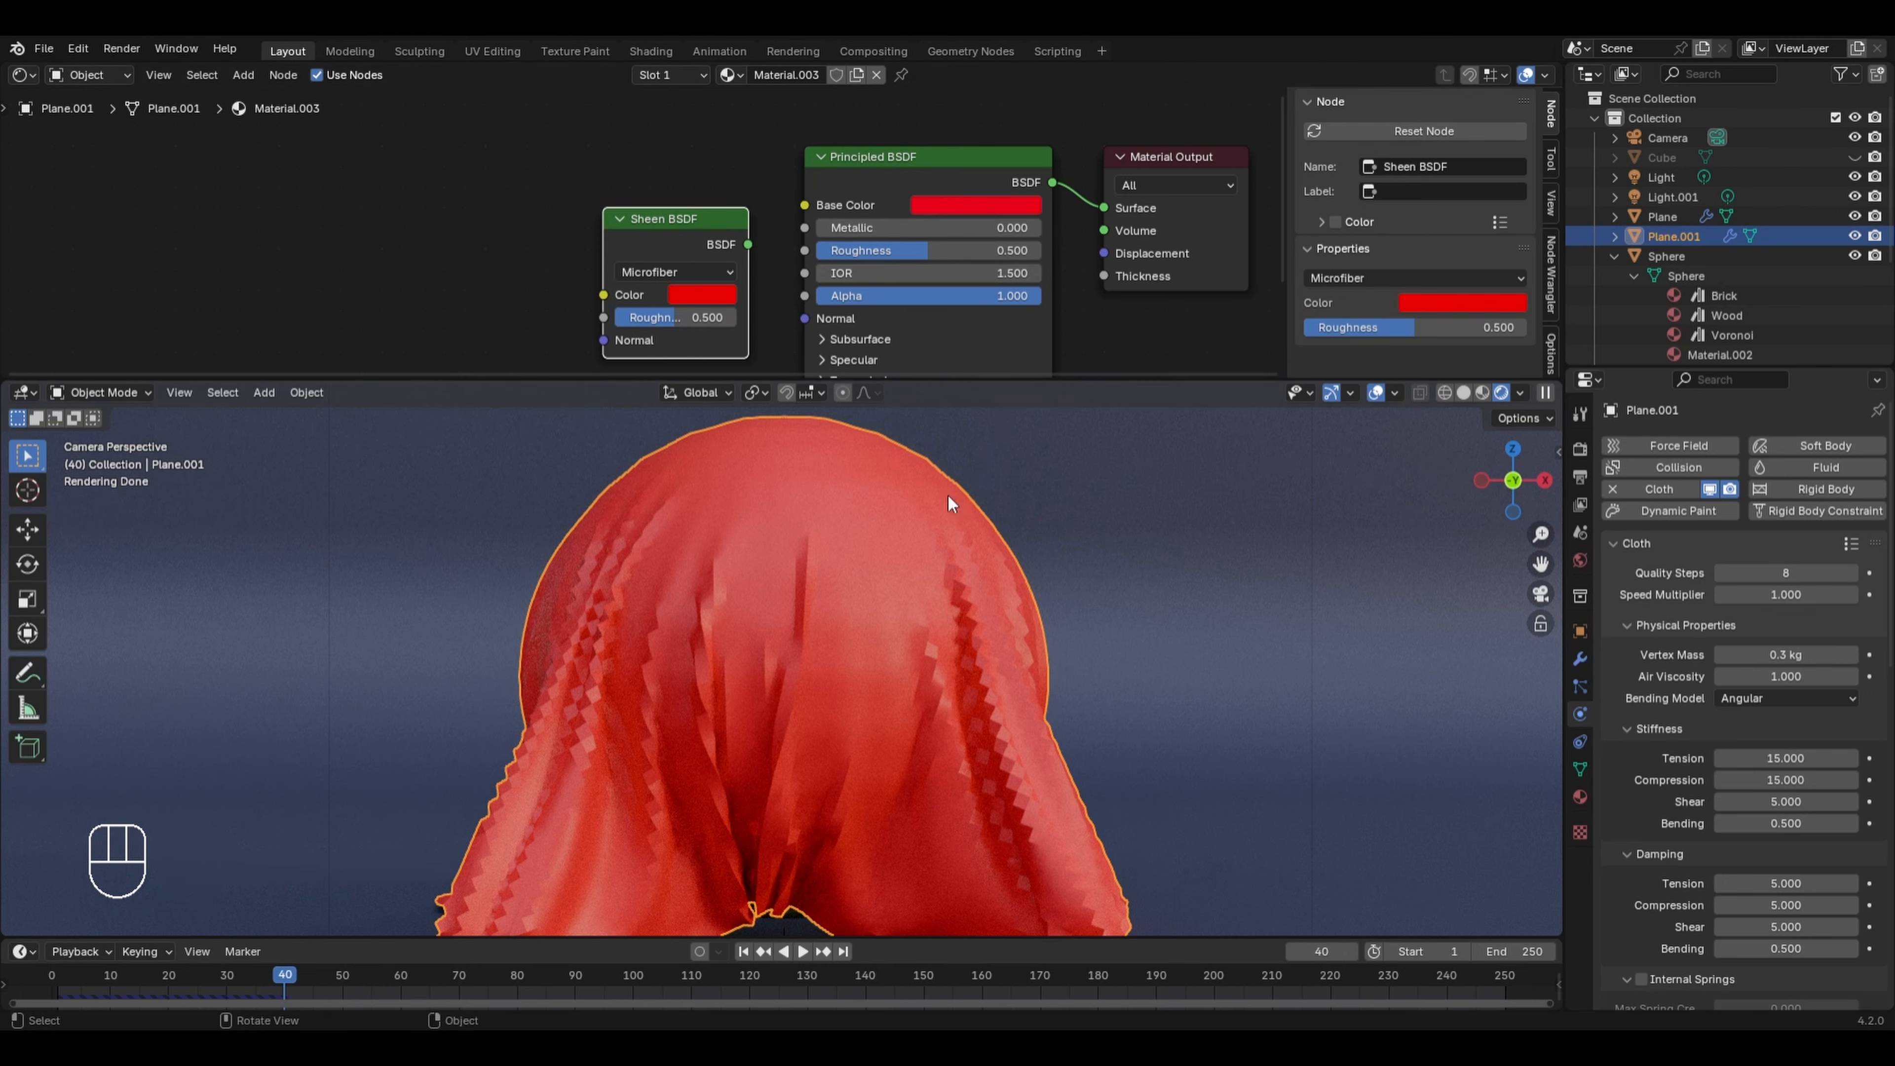
{"action": "scroll", "coordinate": [1018, 543], "scroll_direction": "up", "scroll_amount": 2}
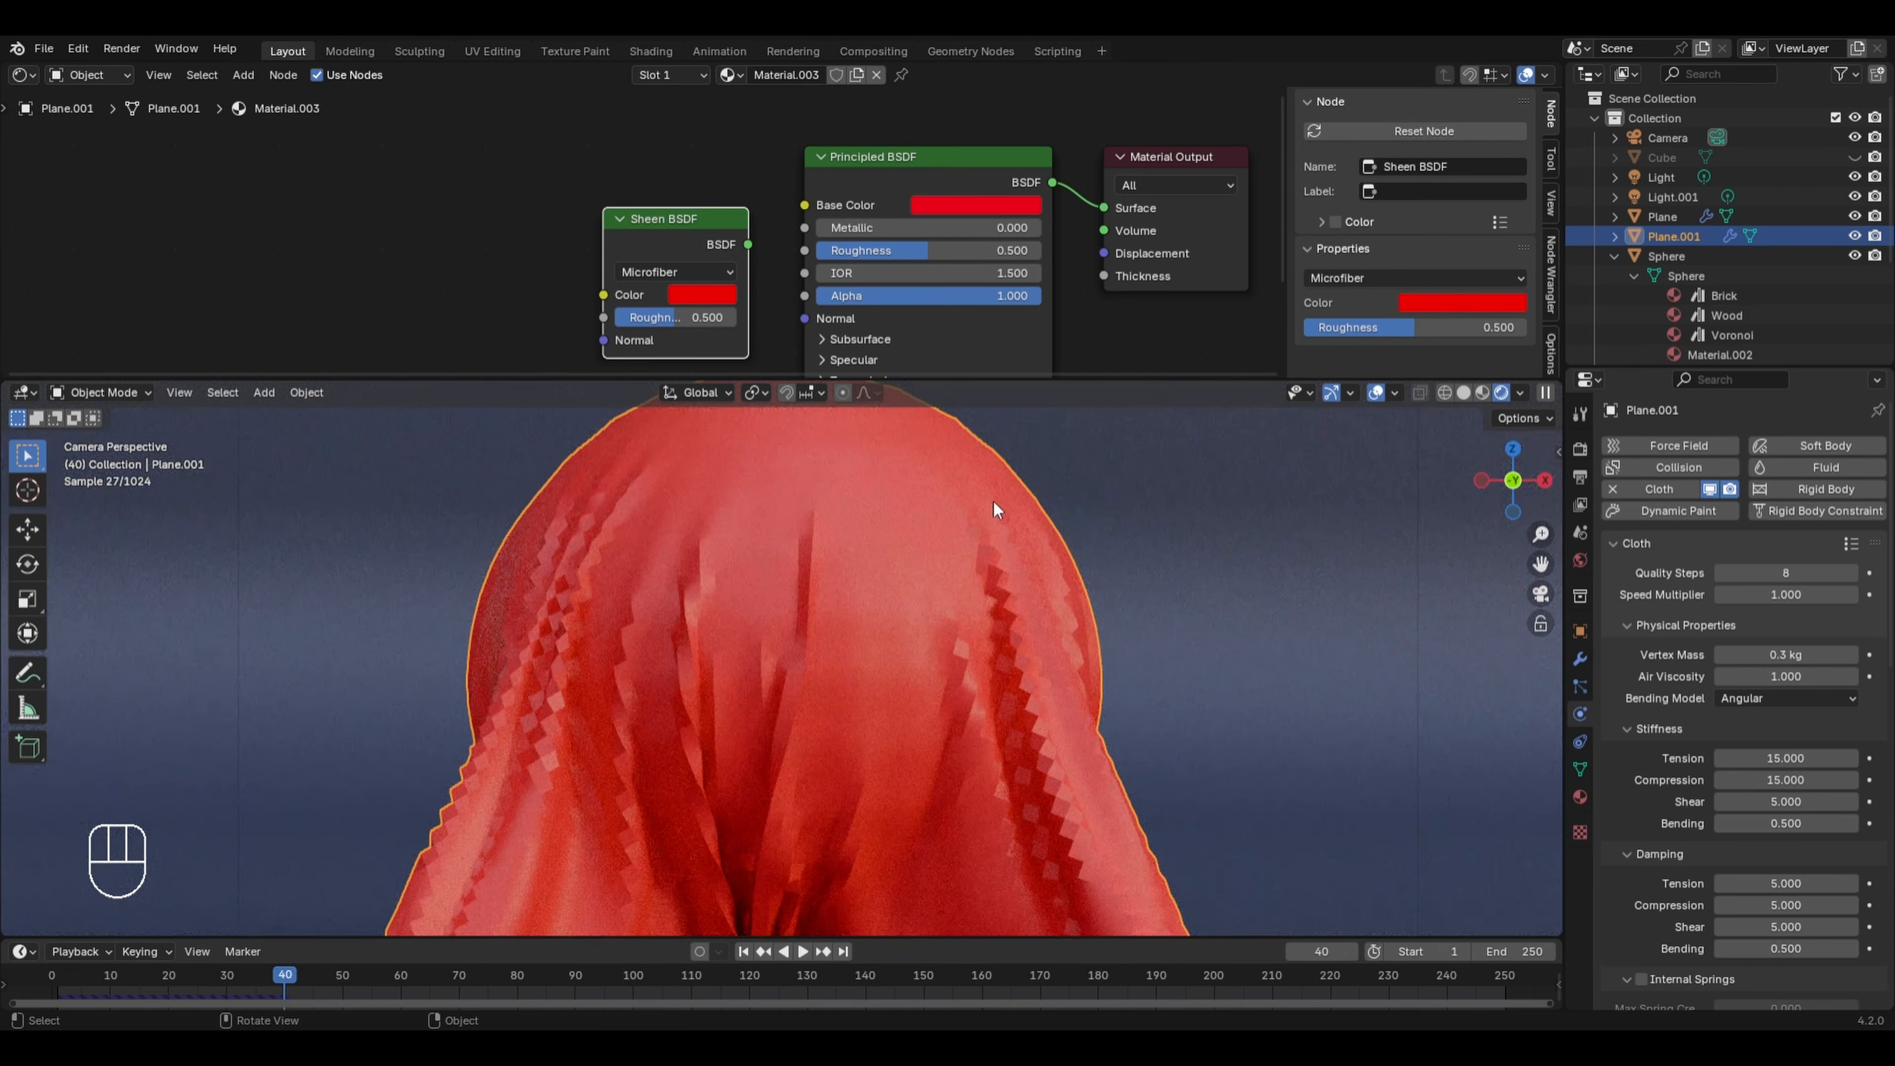
{"action": "left_click_drag", "start_coordinate": [747, 244], "coordinate": [1108, 214]}
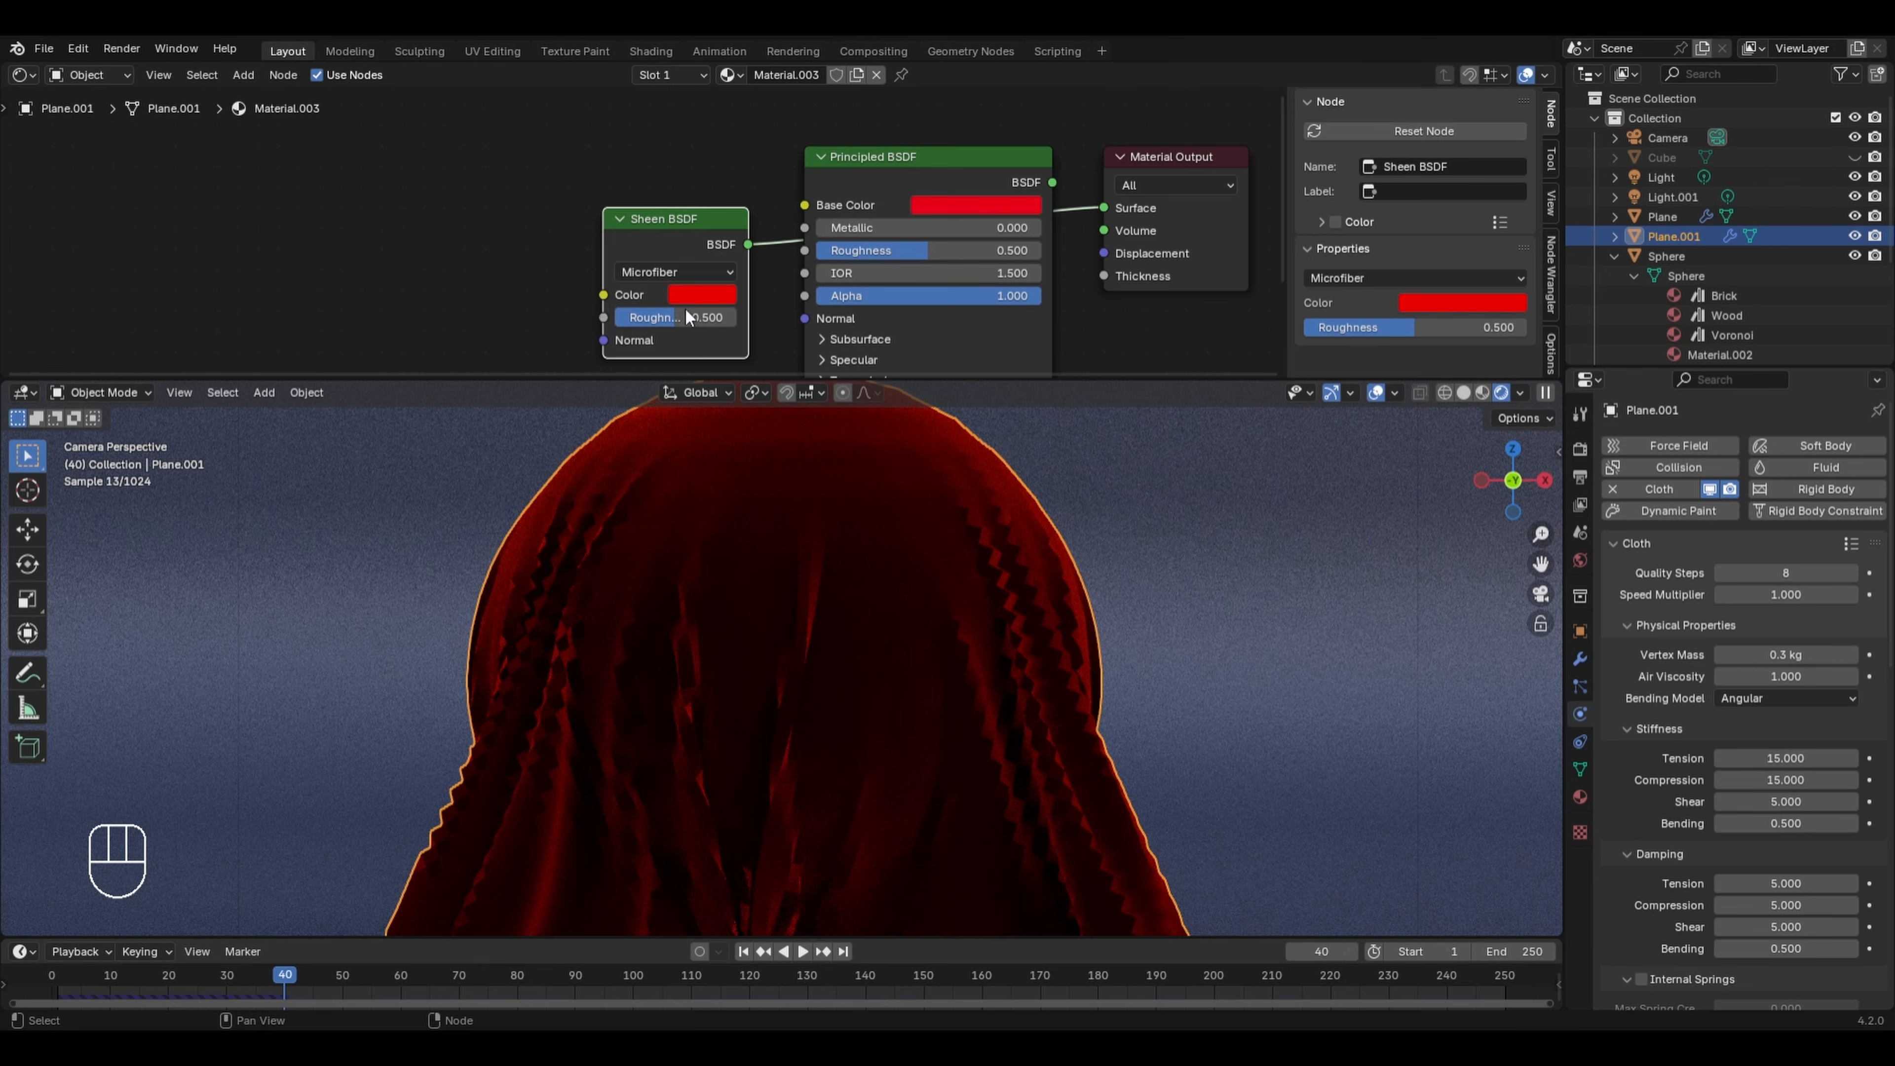
- Try Sheen BSDF roughness values of 0.000 and 0.150, undoing the last change
{"action": "left_click_drag", "start_coordinate": [675, 317], "coordinate": [613, 315]}
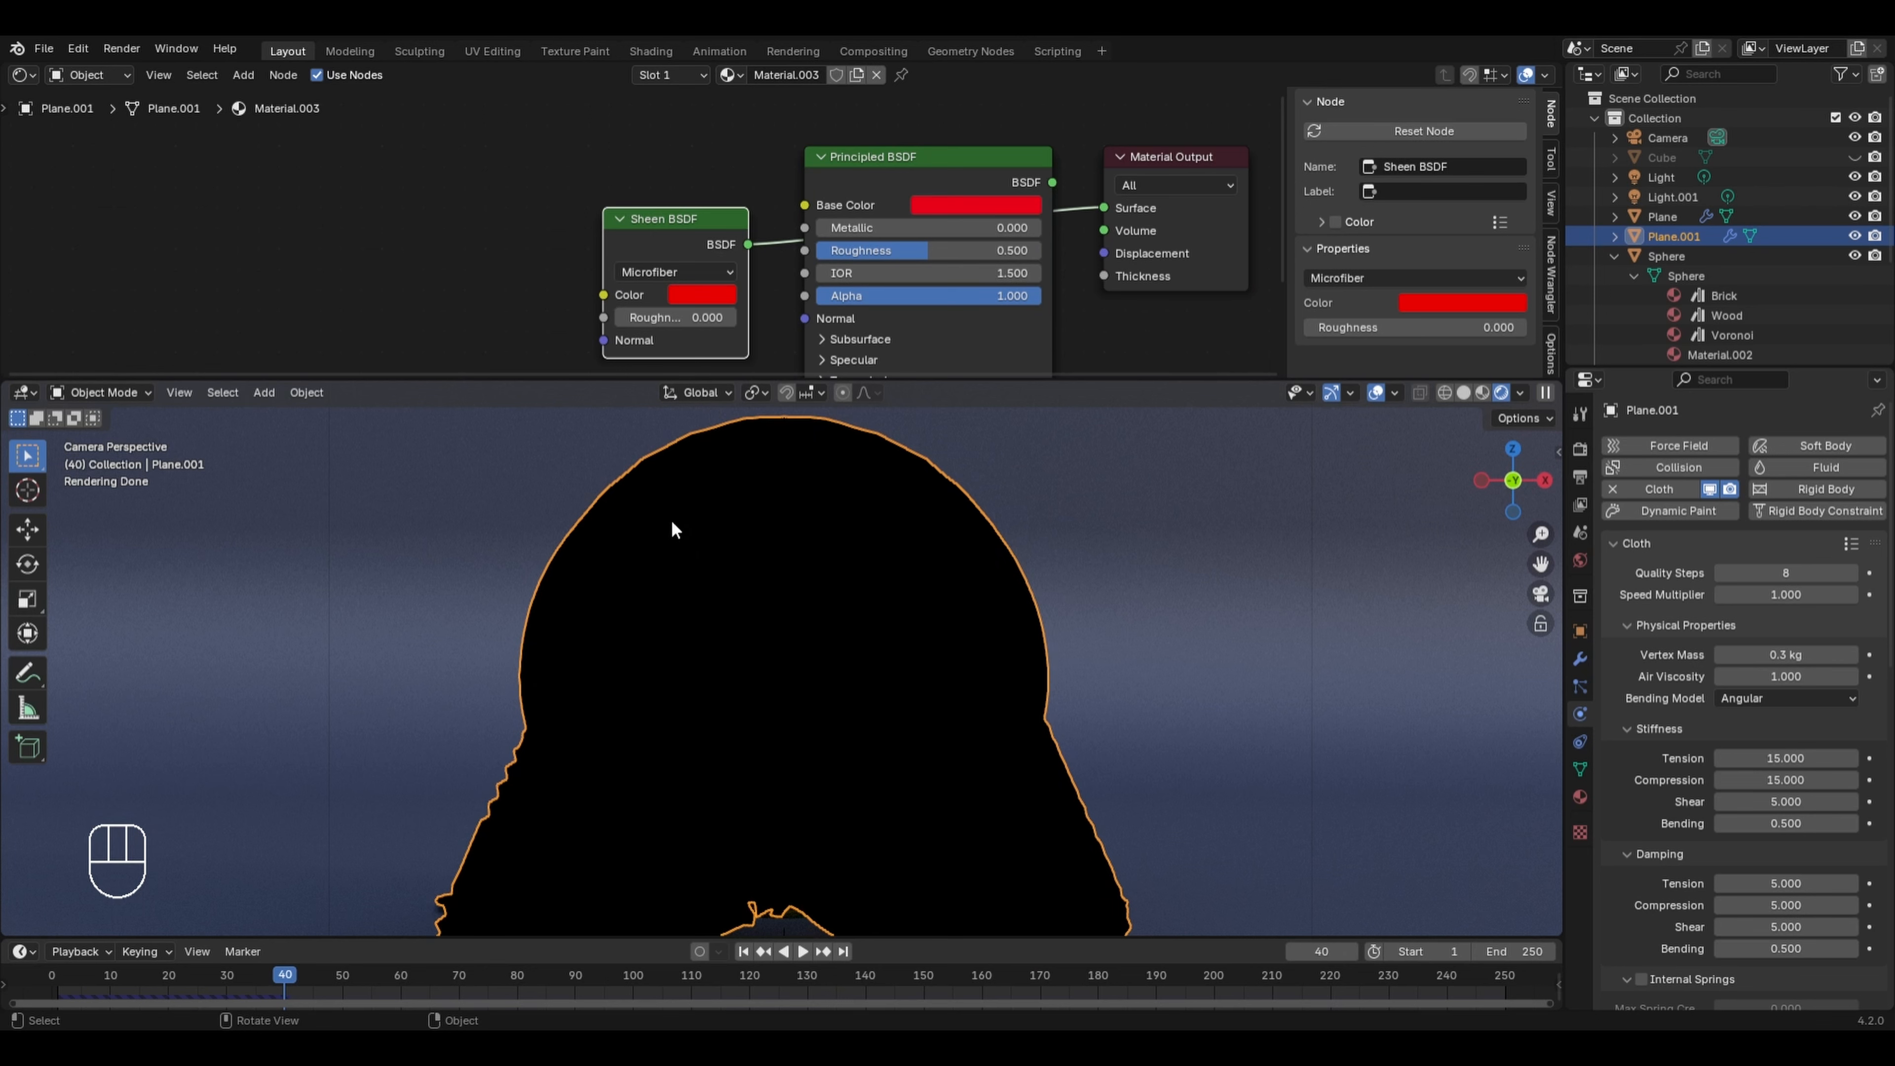
{"action": "left_click_drag", "start_coordinate": [648, 321], "coordinate": [669, 321]}
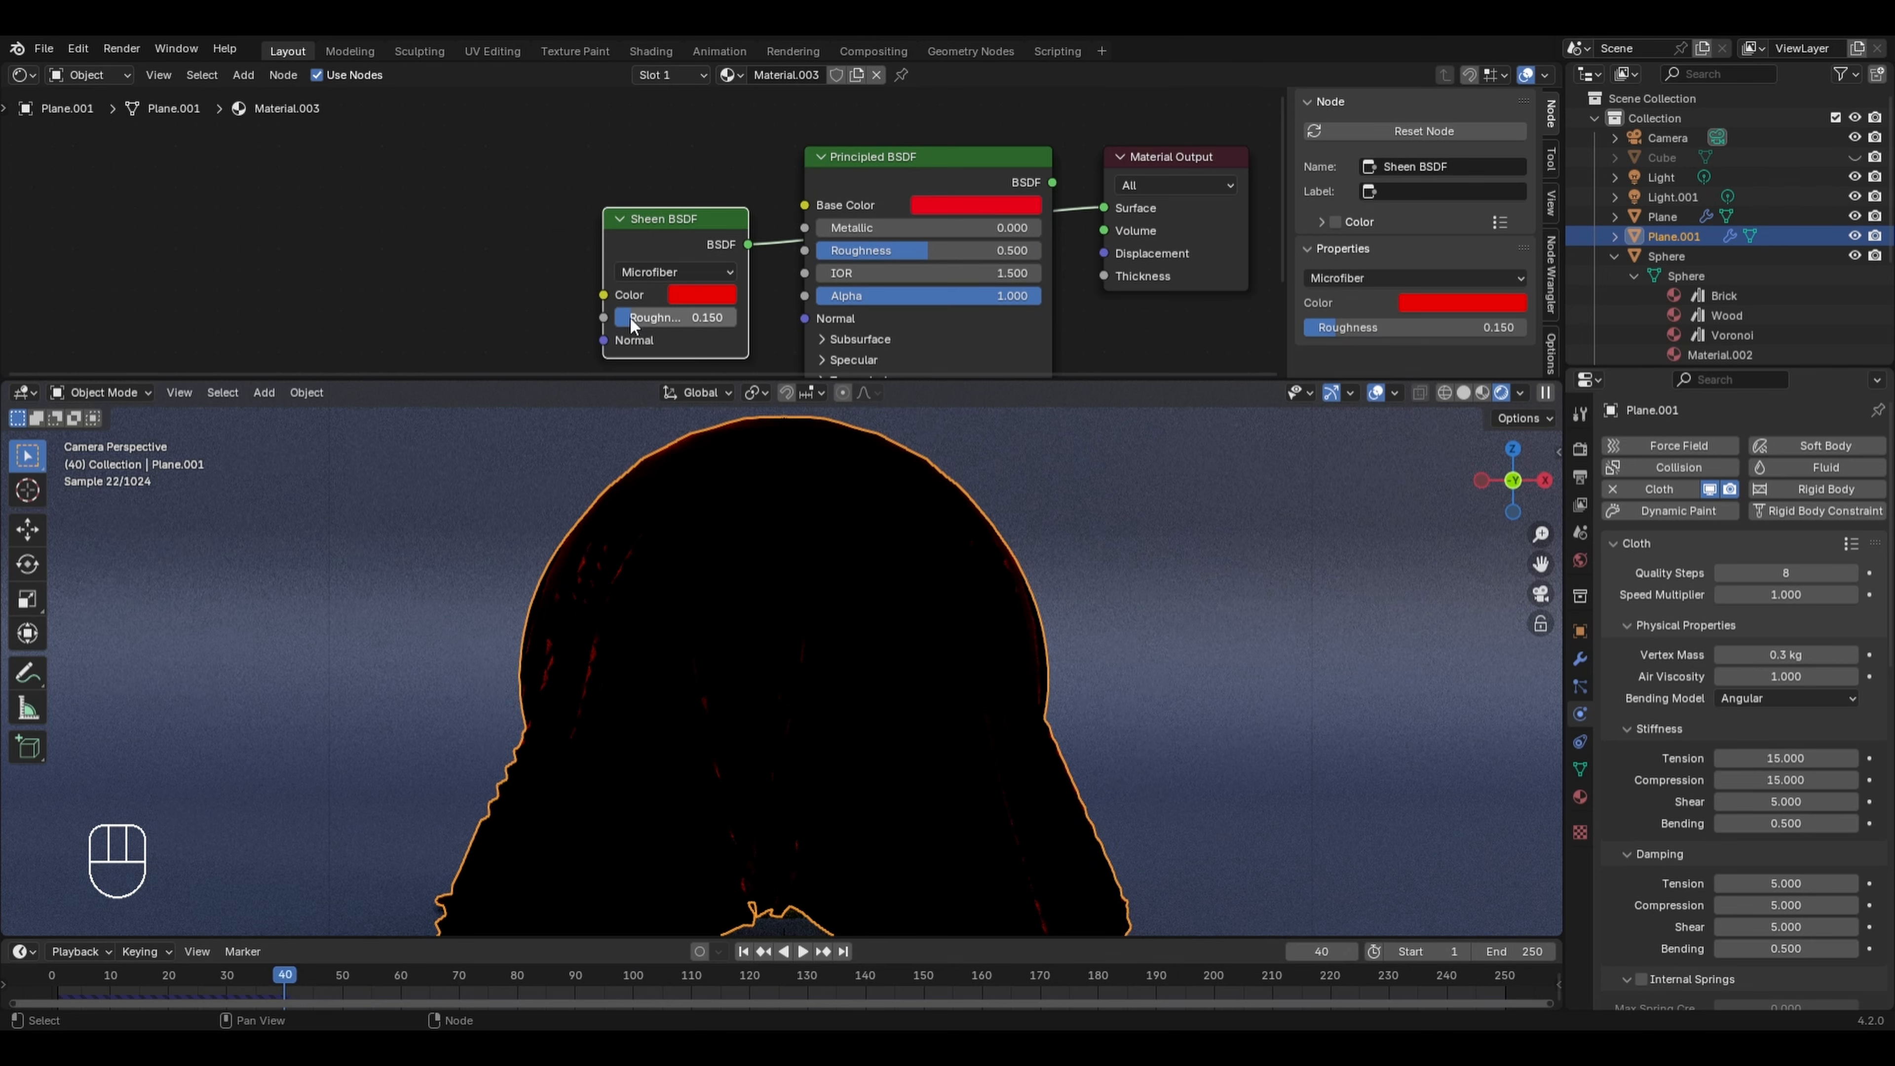
{"action": "key", "text": "ctrl+z"}
- Set the Sheen BSDF roughness to 1.000 and inspect the cloth's folds up close
{"action": "left_click_drag", "start_coordinate": [629, 319], "coordinate": [705, 365]}
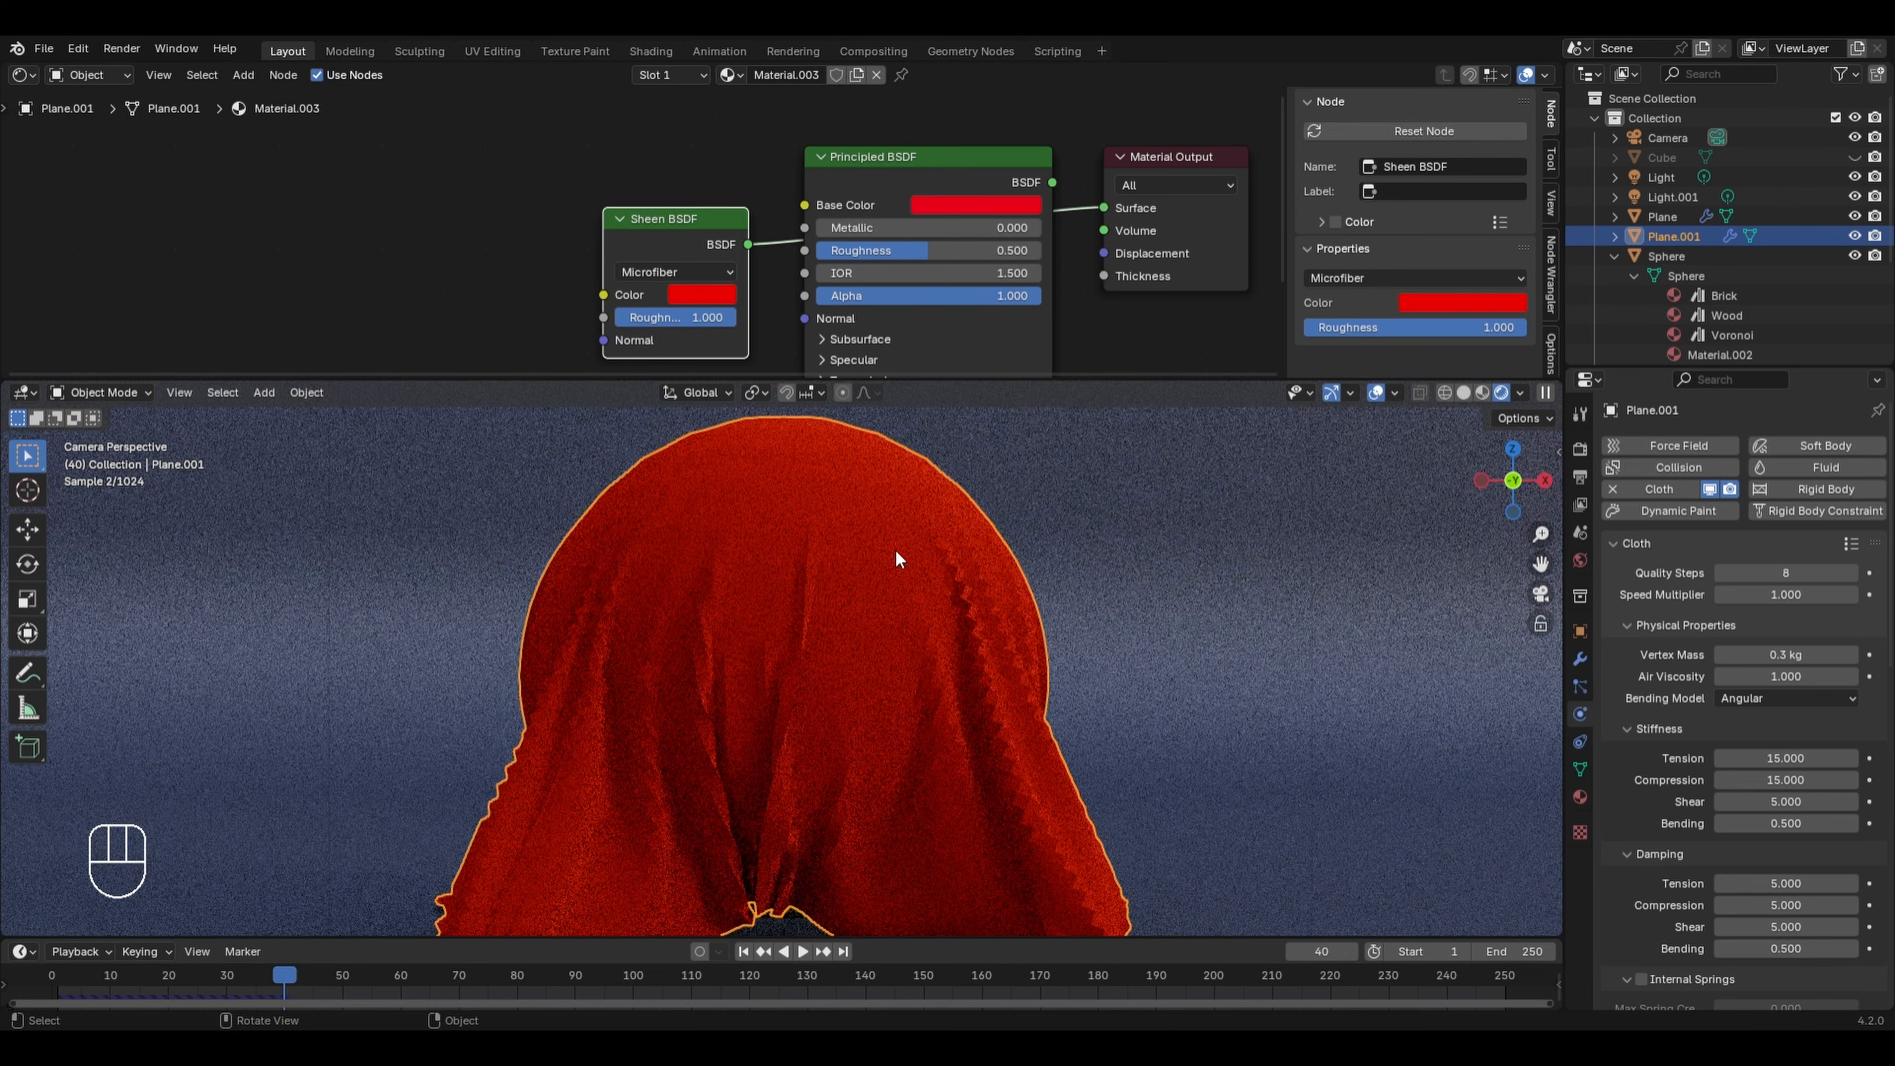
{"action": "scroll", "coordinate": [844, 503], "scroll_direction": "up", "scroll_amount": 2}
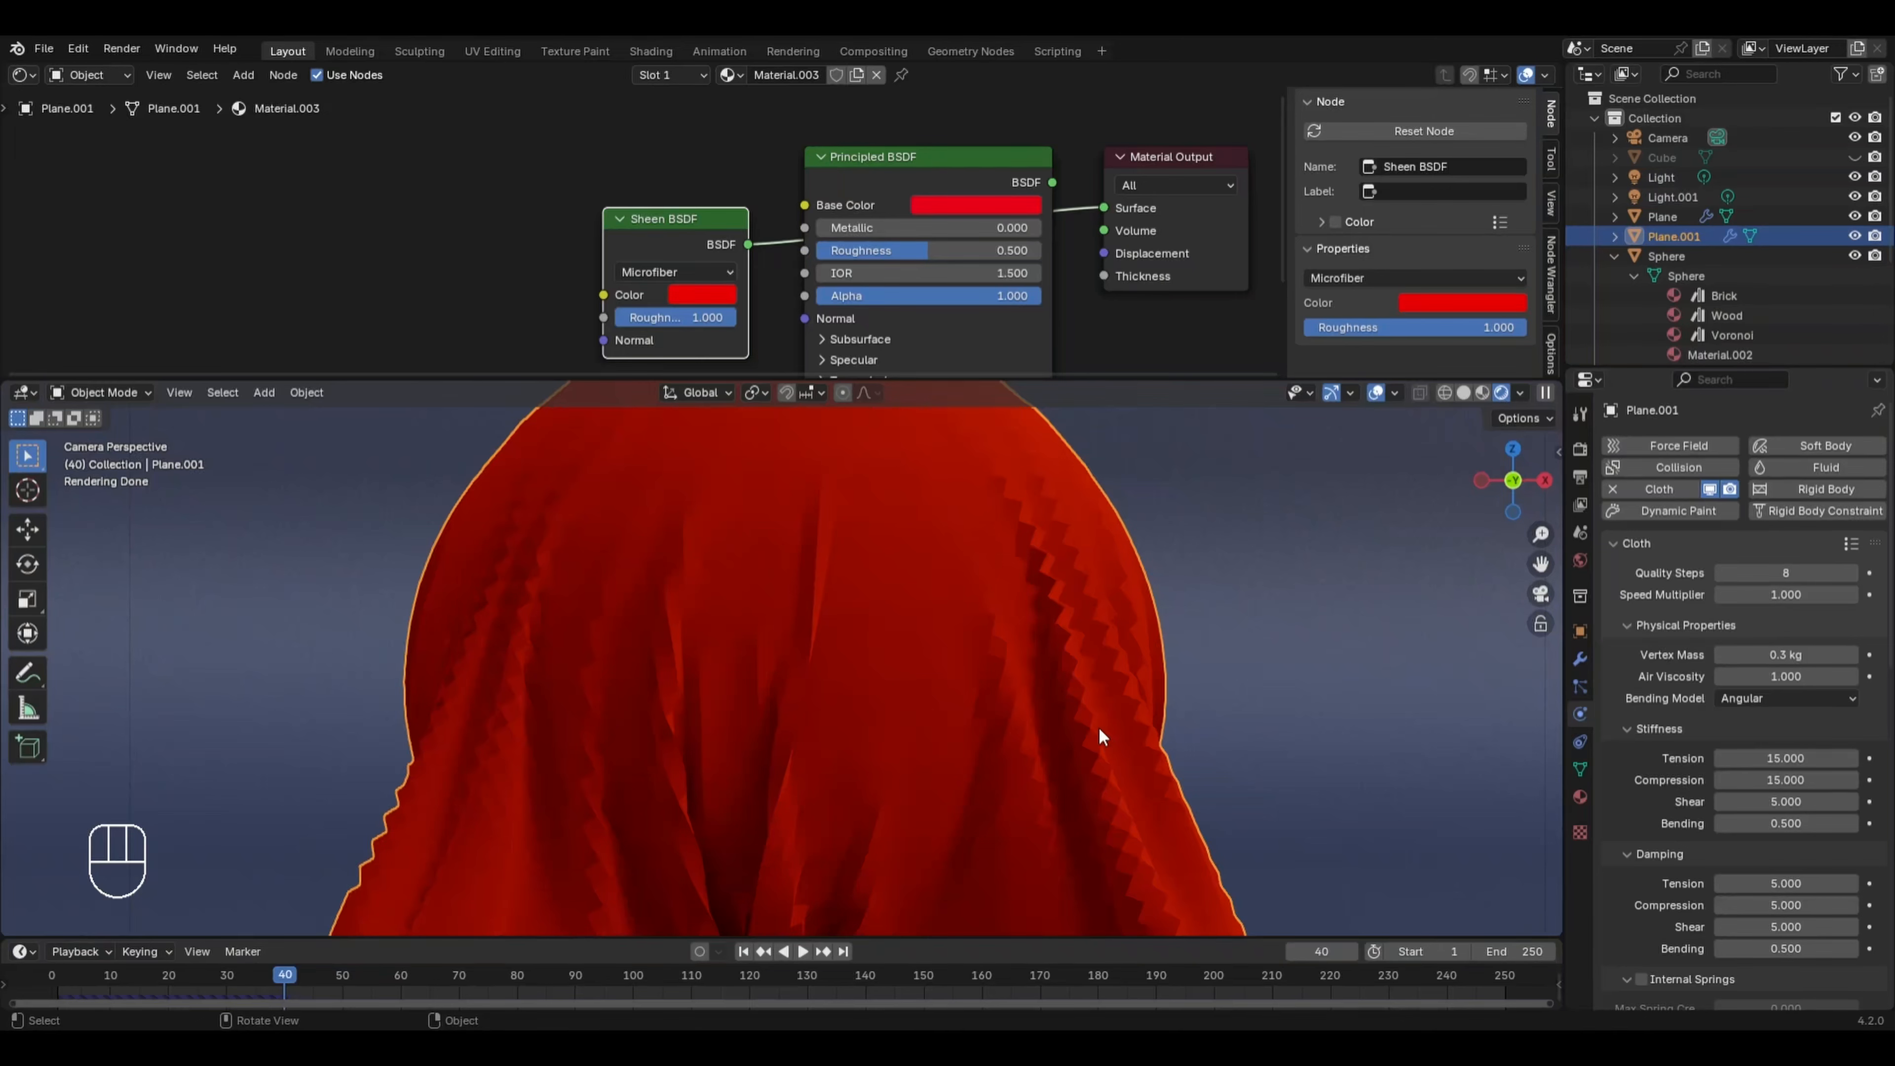
{"action": "scroll", "coordinate": [1082, 709], "scroll_direction": "down", "scroll_amount": 3}
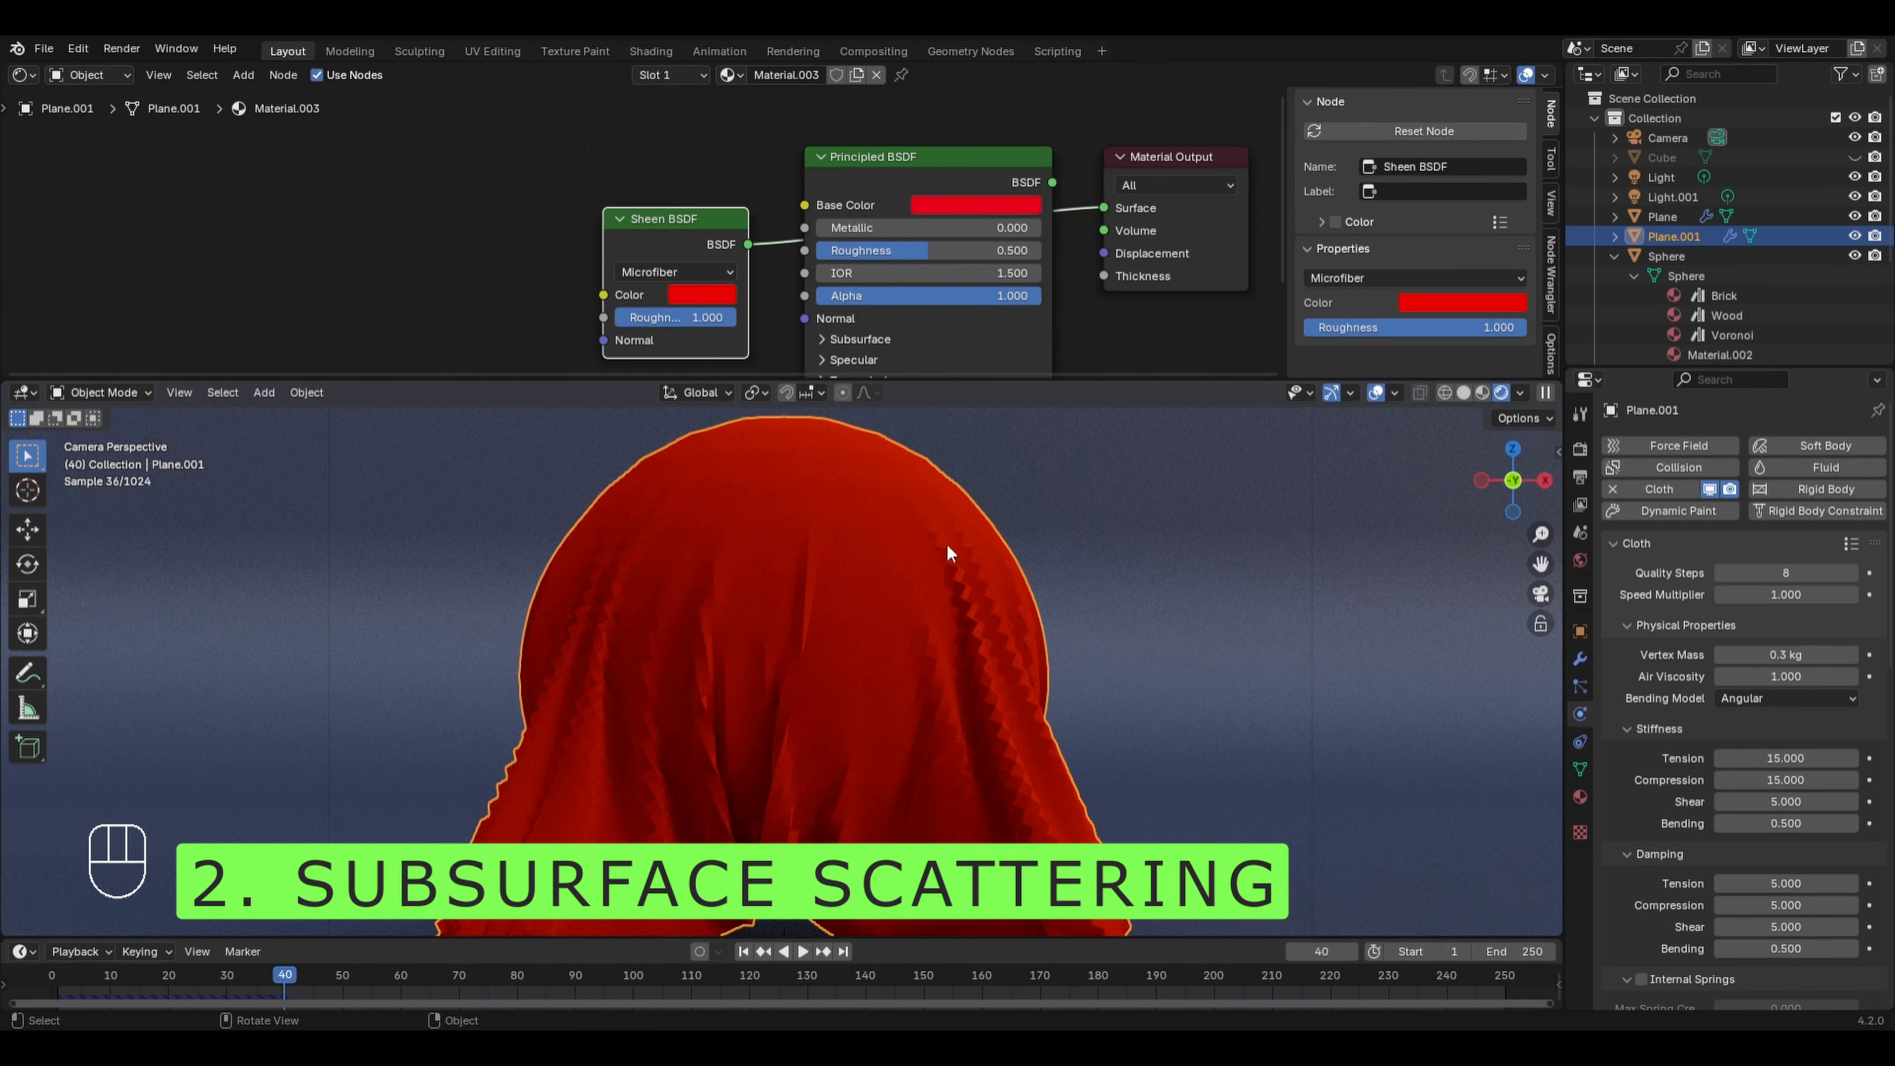
- Hide the draped cloth and the Voronoi-textured sphere
{"action": "key", "text": "h"}
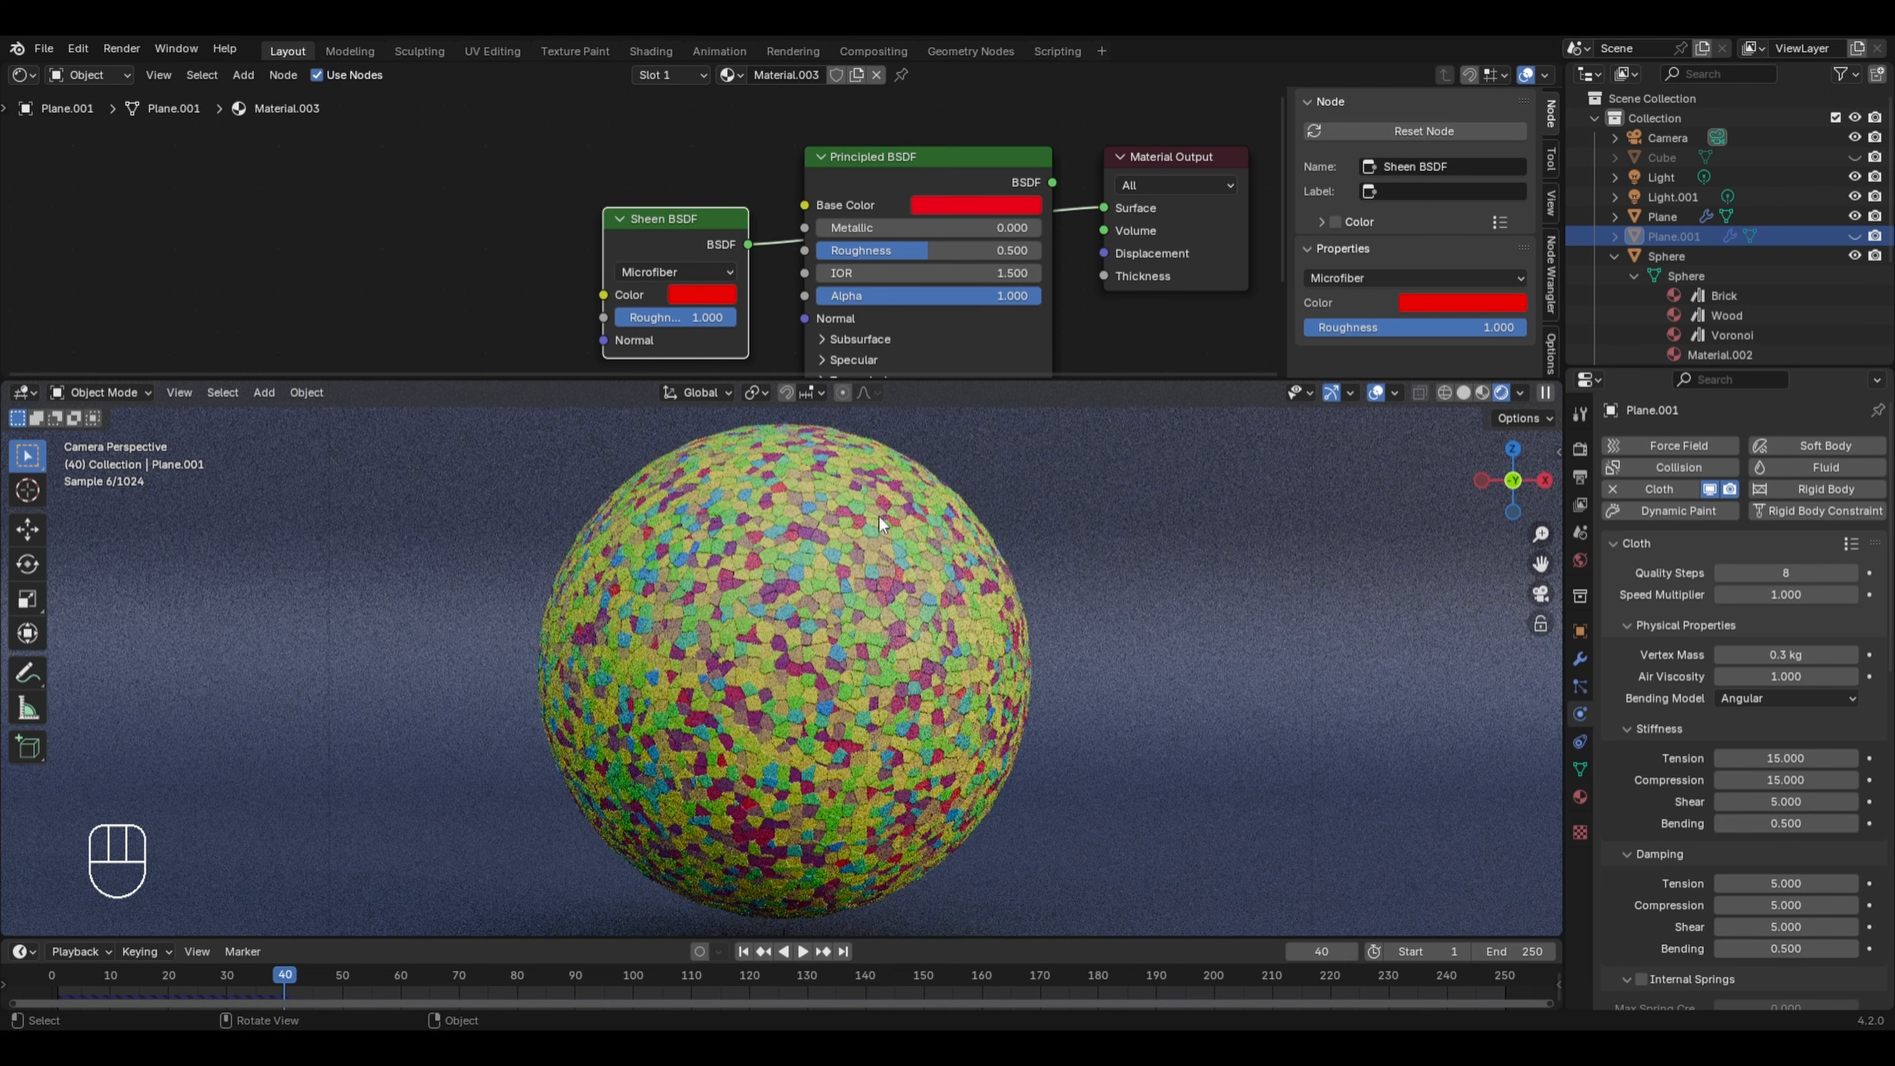
{"action": "left_click", "coordinate": [964, 513]}
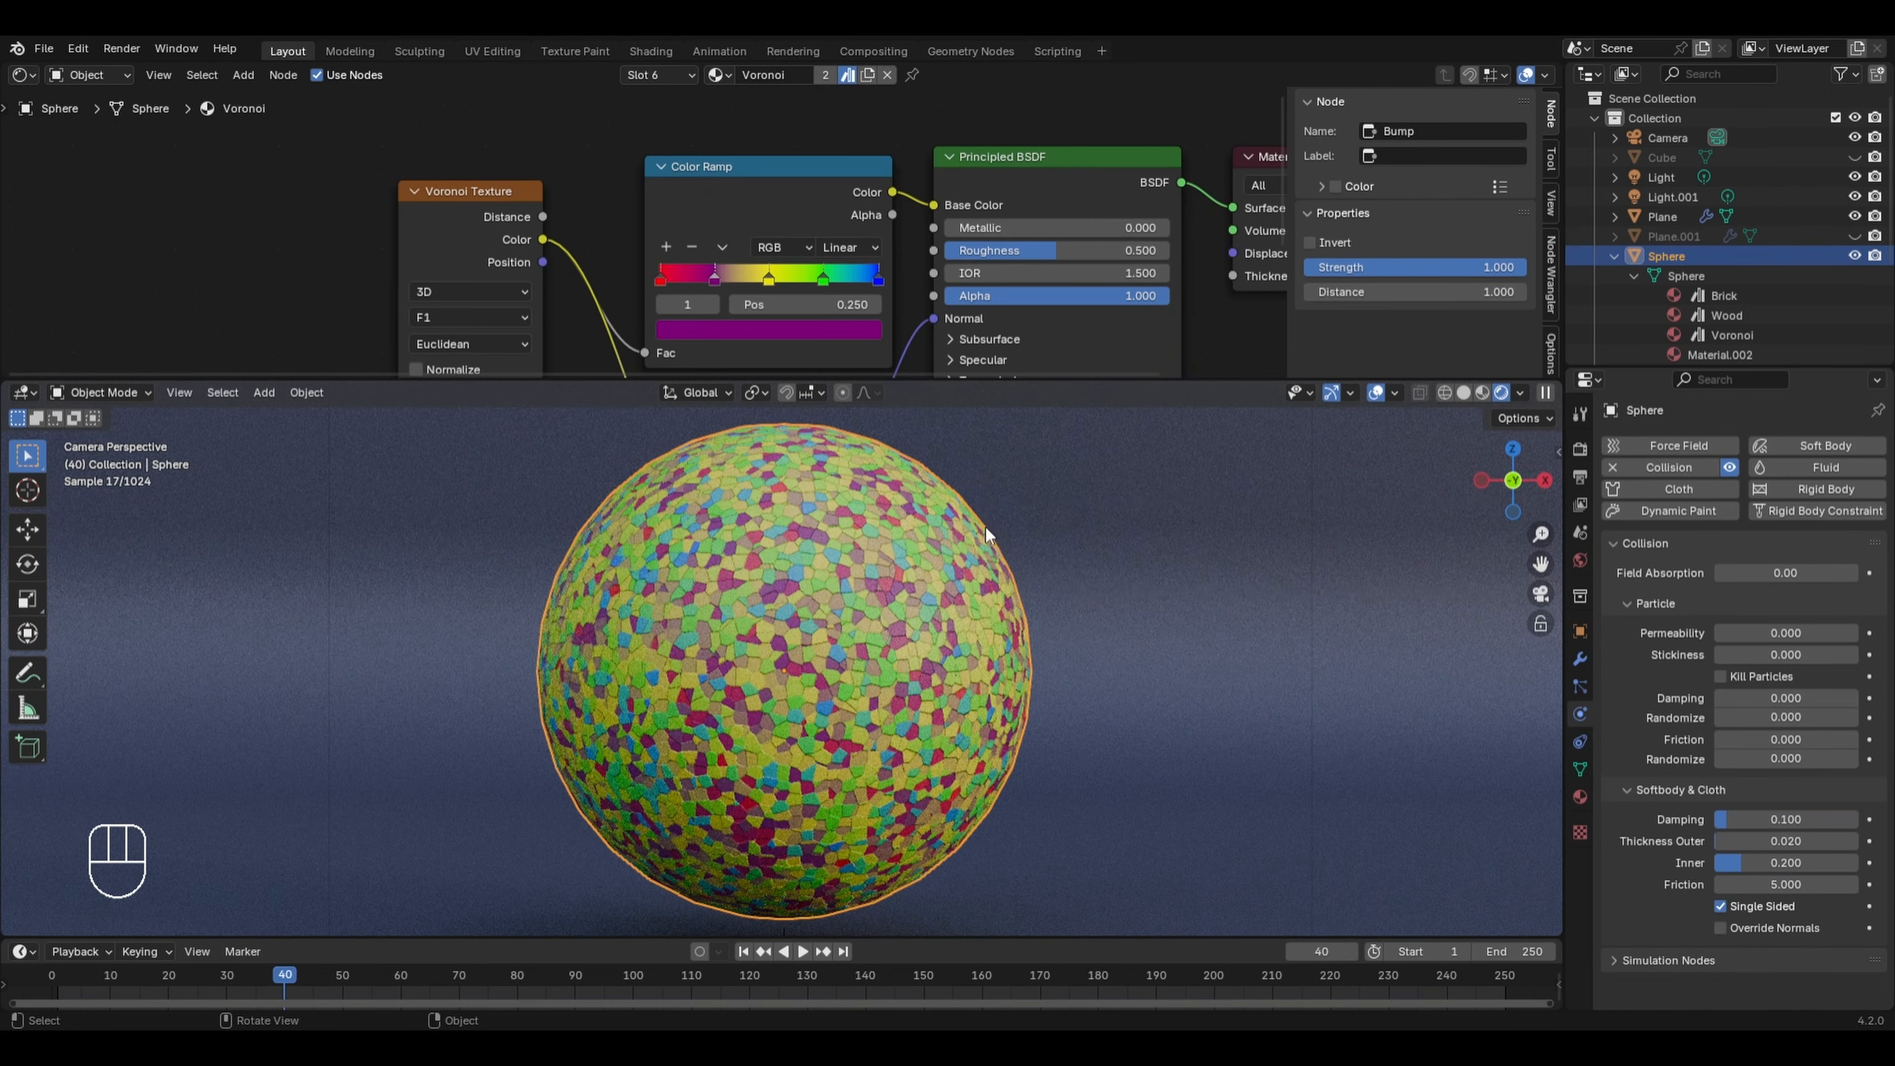
{"action": "key", "text": "h"}
{"action": "middle_click_drag", "start_coordinate": [1016, 614], "coordinate": [1066, 615]}
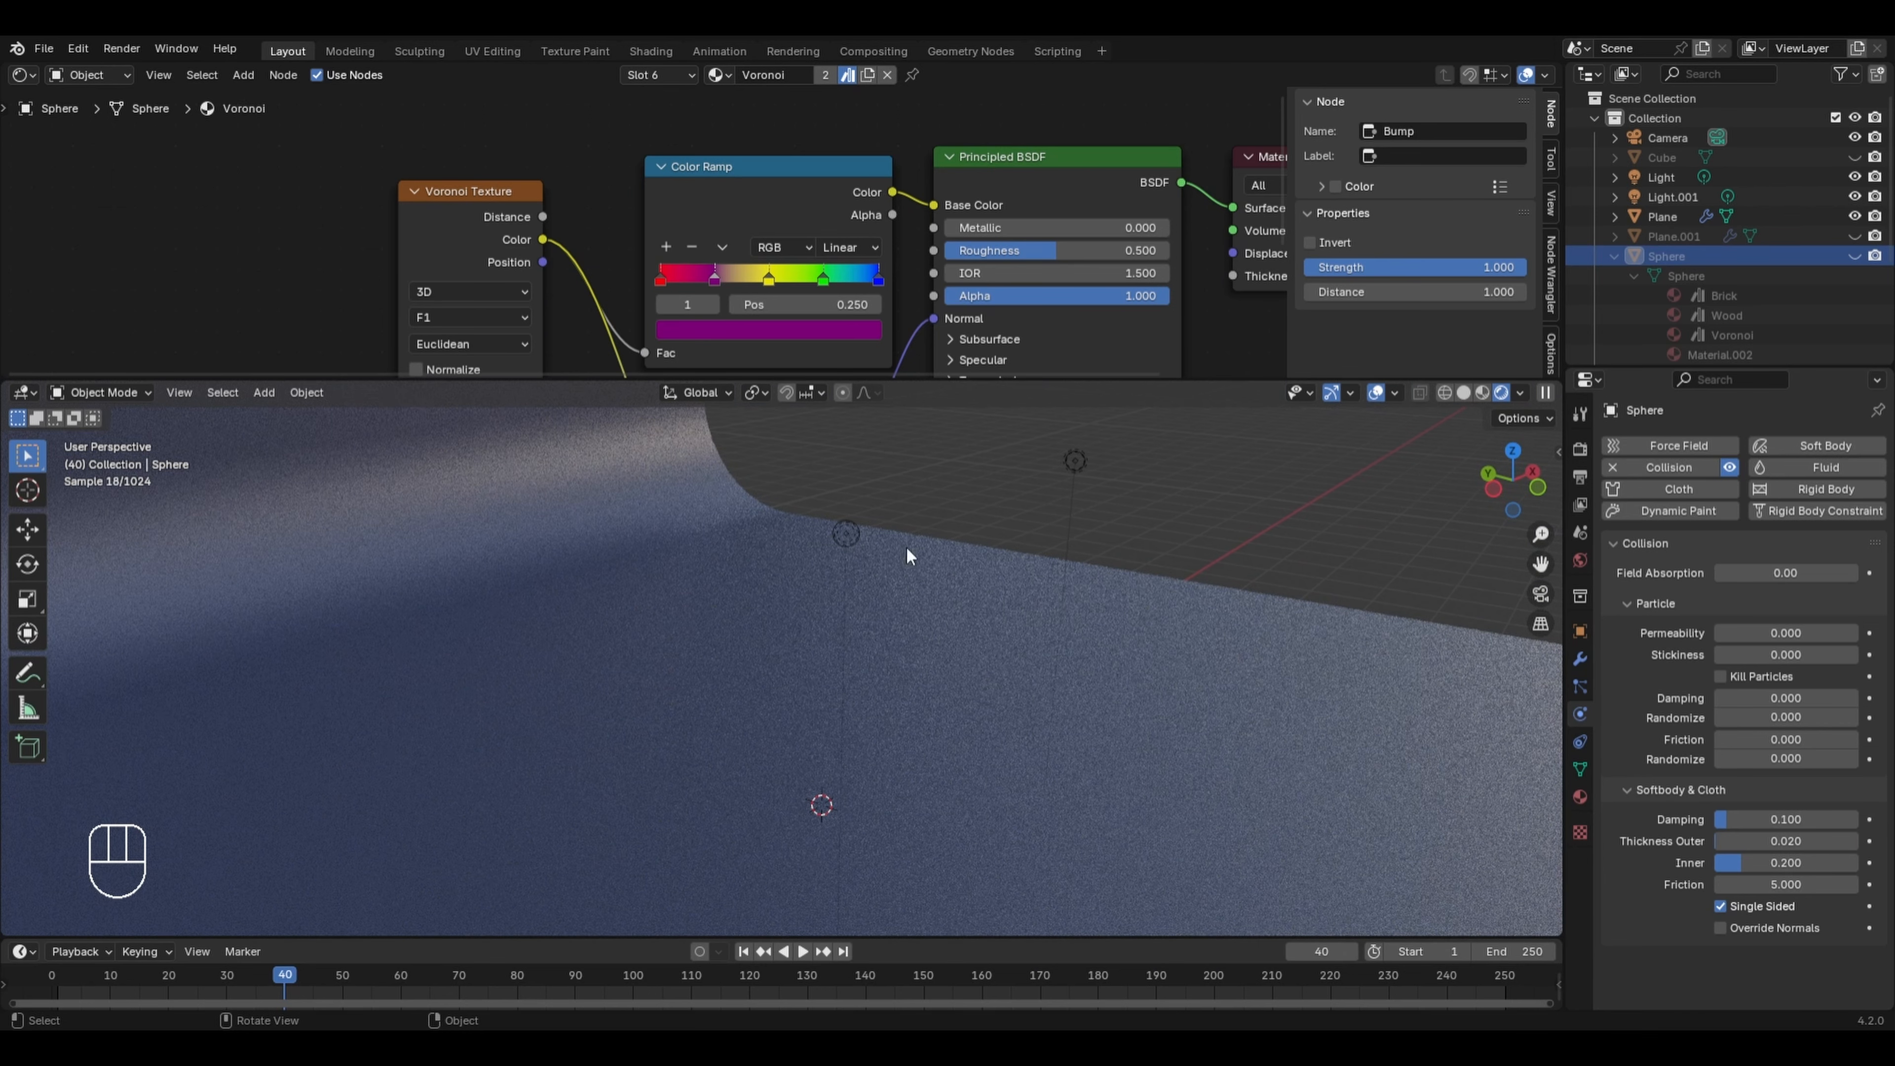
- Add a monkey mesh to the scene and raise it about 1.5 m along the Z axis in camera view
{"action": "key", "text": "shift+a"}
{"action": "mouse_move", "coordinate": [893, 573]}
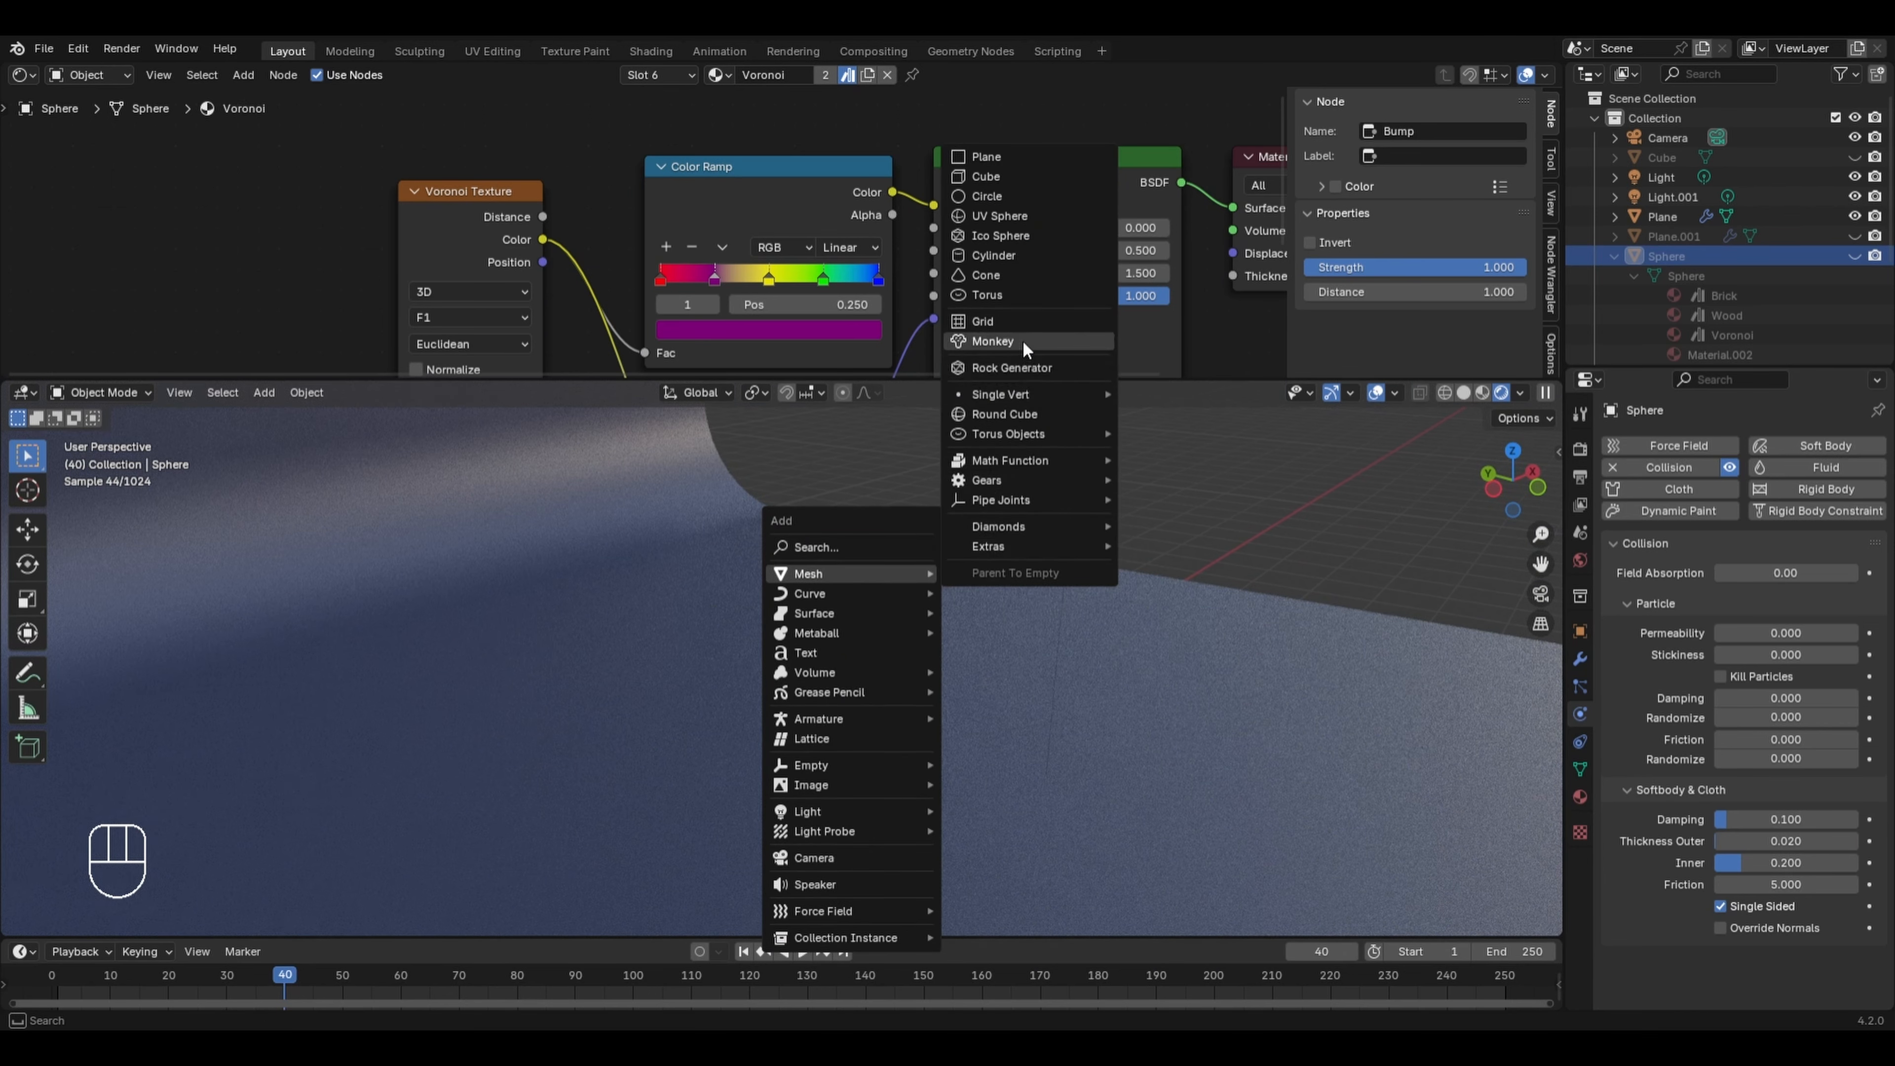
{"action": "left_click", "coordinate": [1023, 340]}
{"action": "key", "text": "KP_0"}
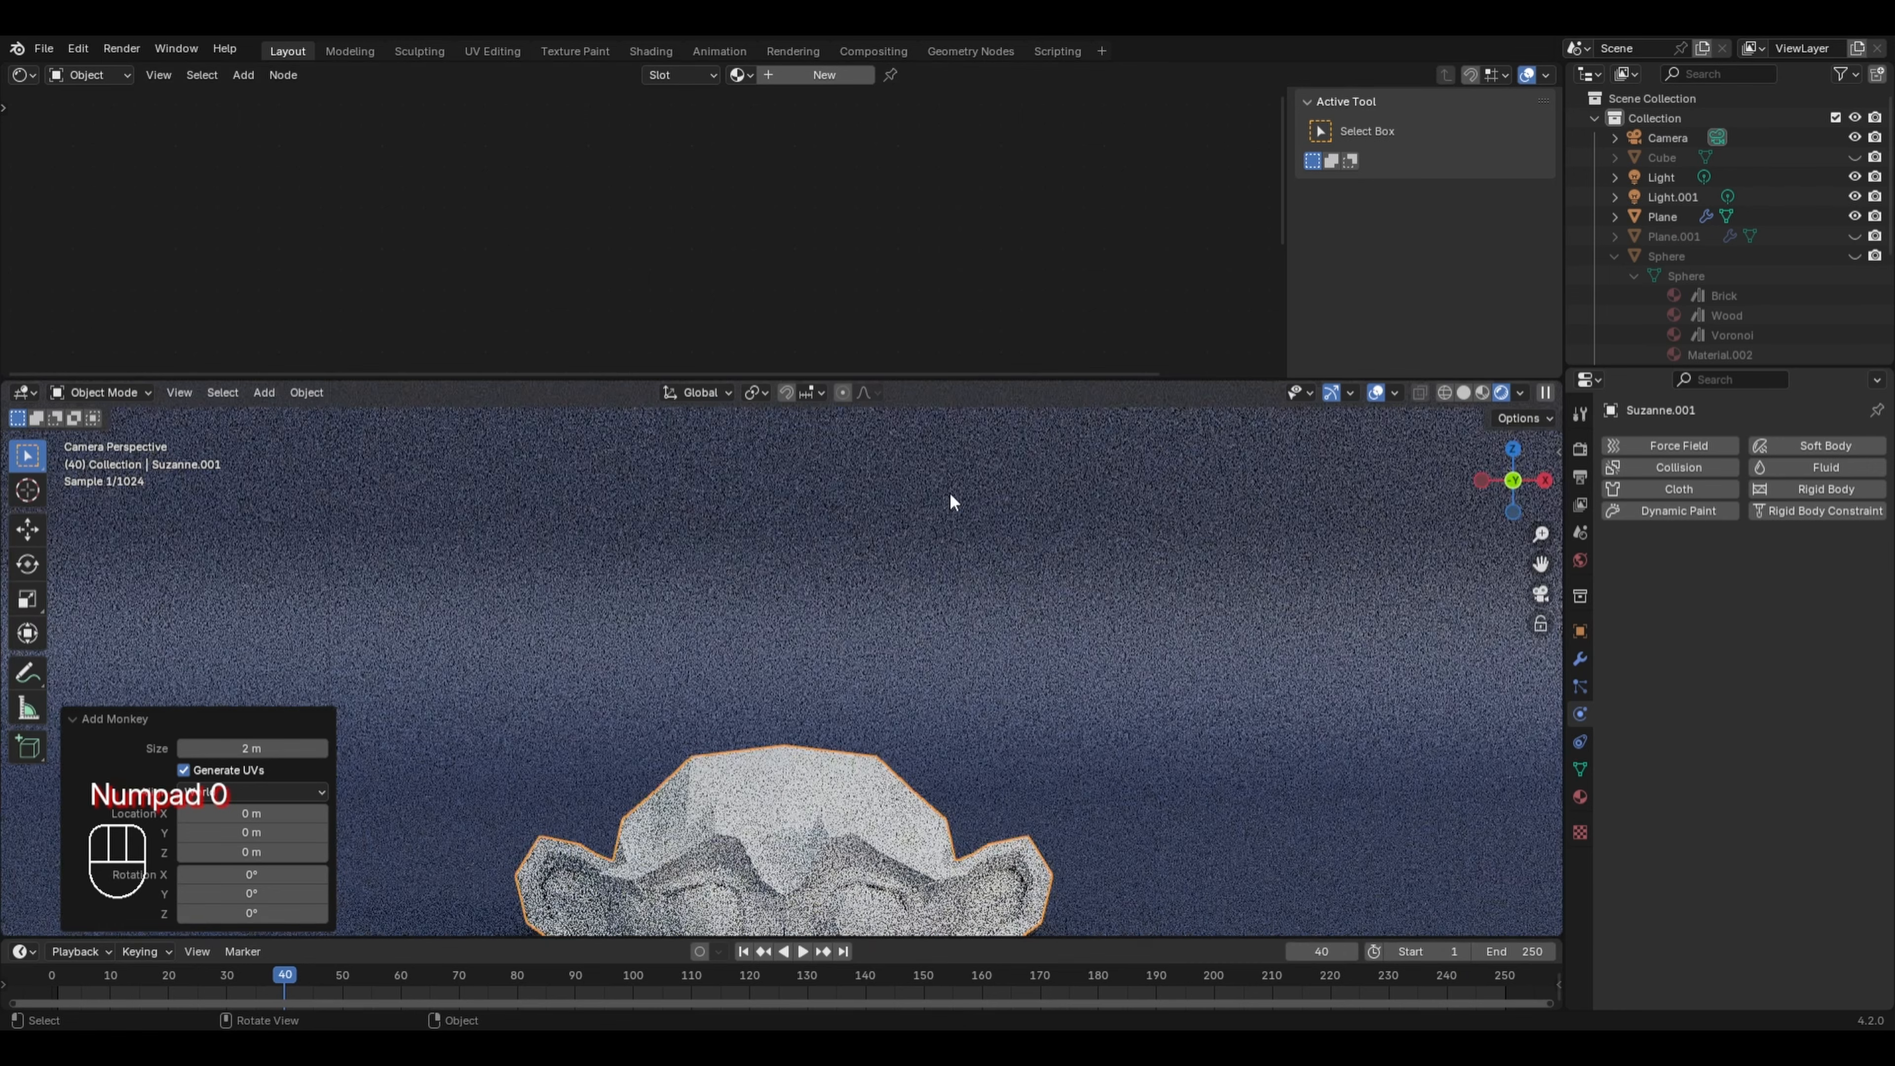
{"action": "key", "text": "g"}
{"action": "key", "text": "z"}
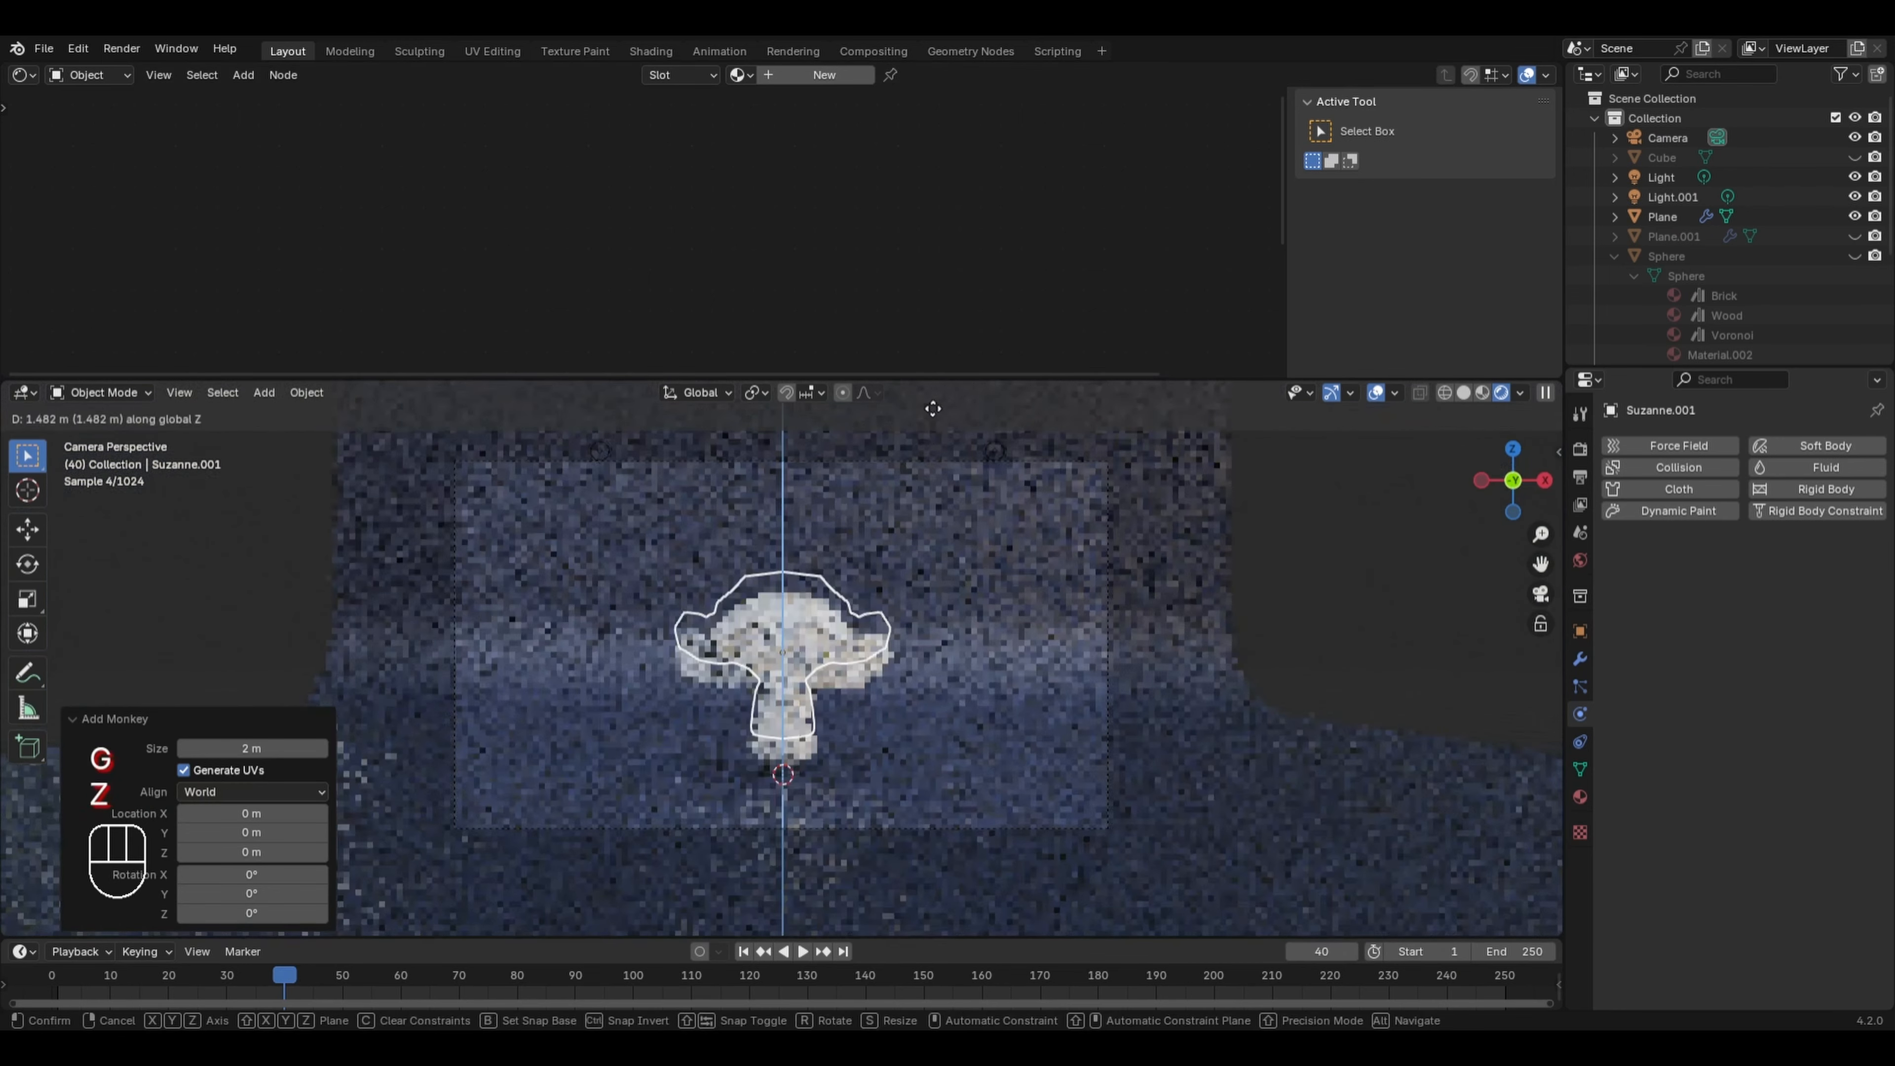
{"action": "left_click", "coordinate": [991, 615]}
- Add a Subdivision modifier to the monkey head with viewport level 2 and check its settings
{"action": "key", "text": "ctrl+2"}
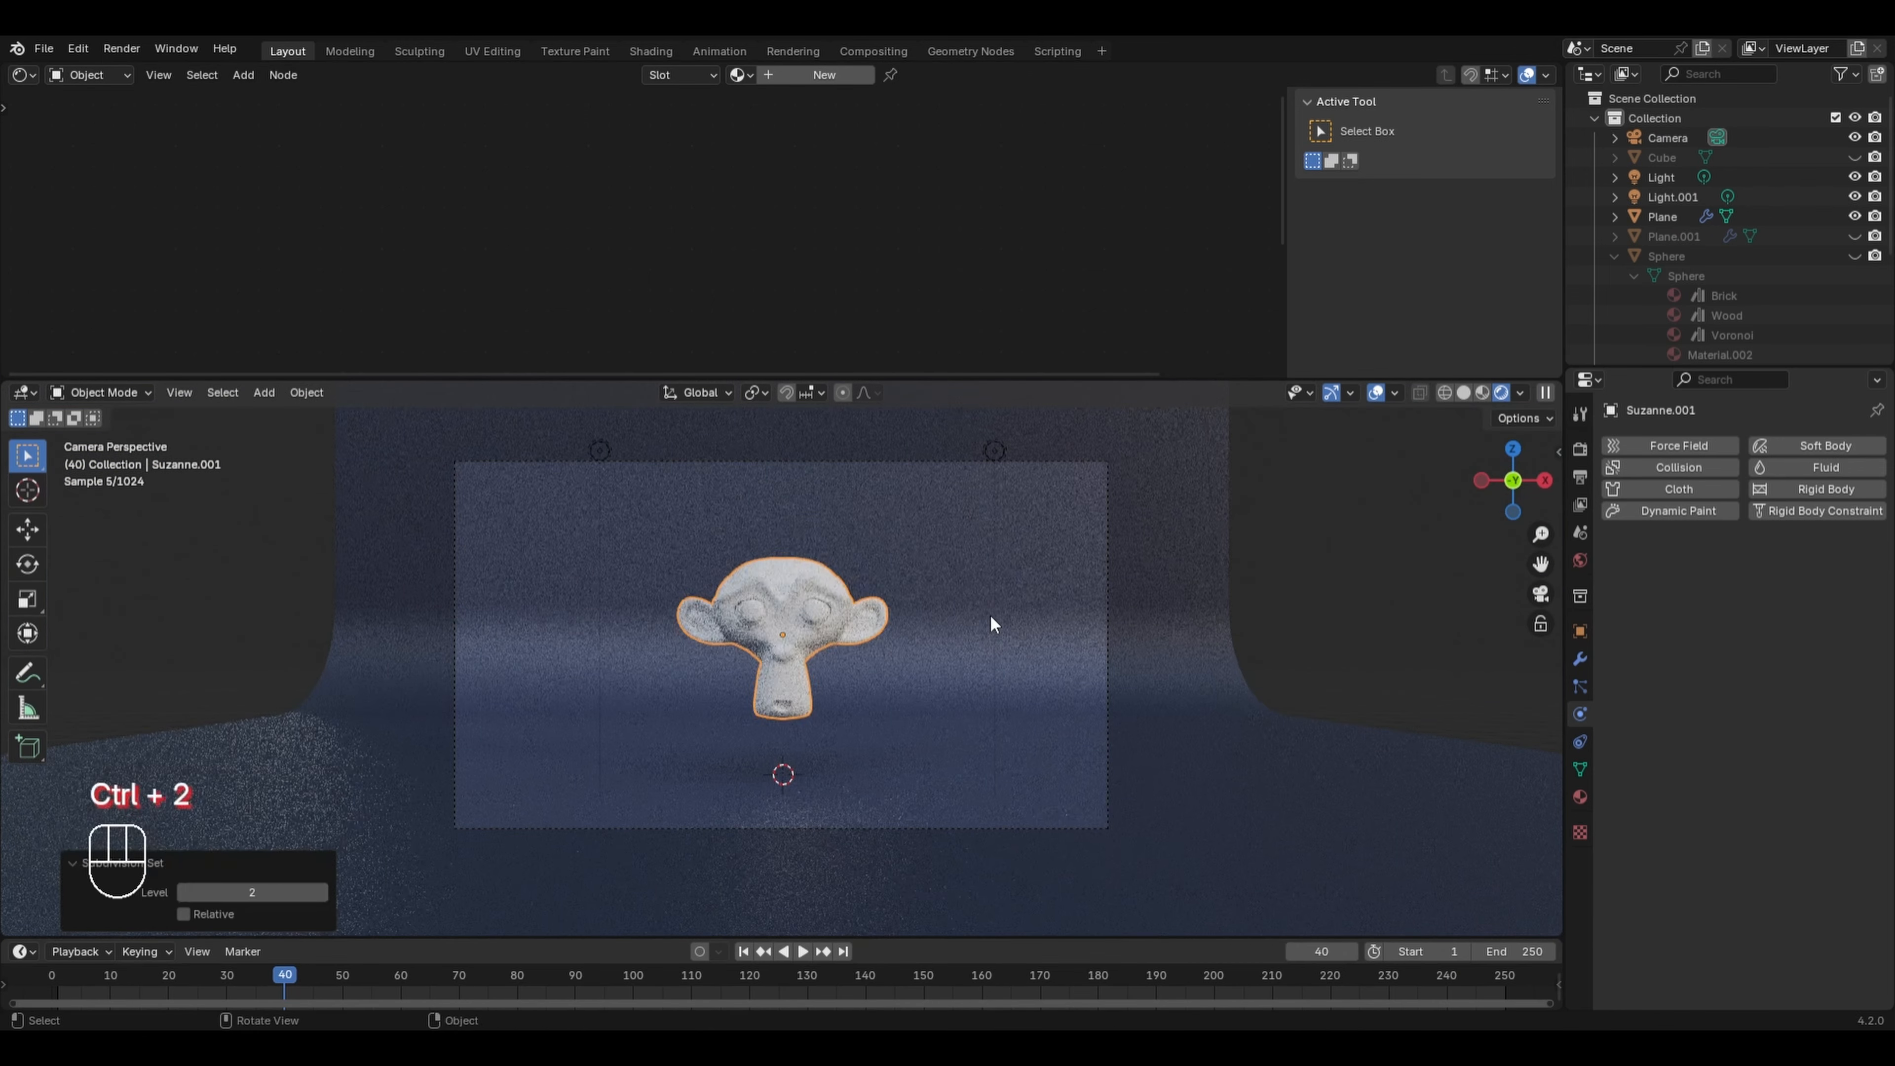
{"action": "left_click", "coordinate": [1579, 659]}
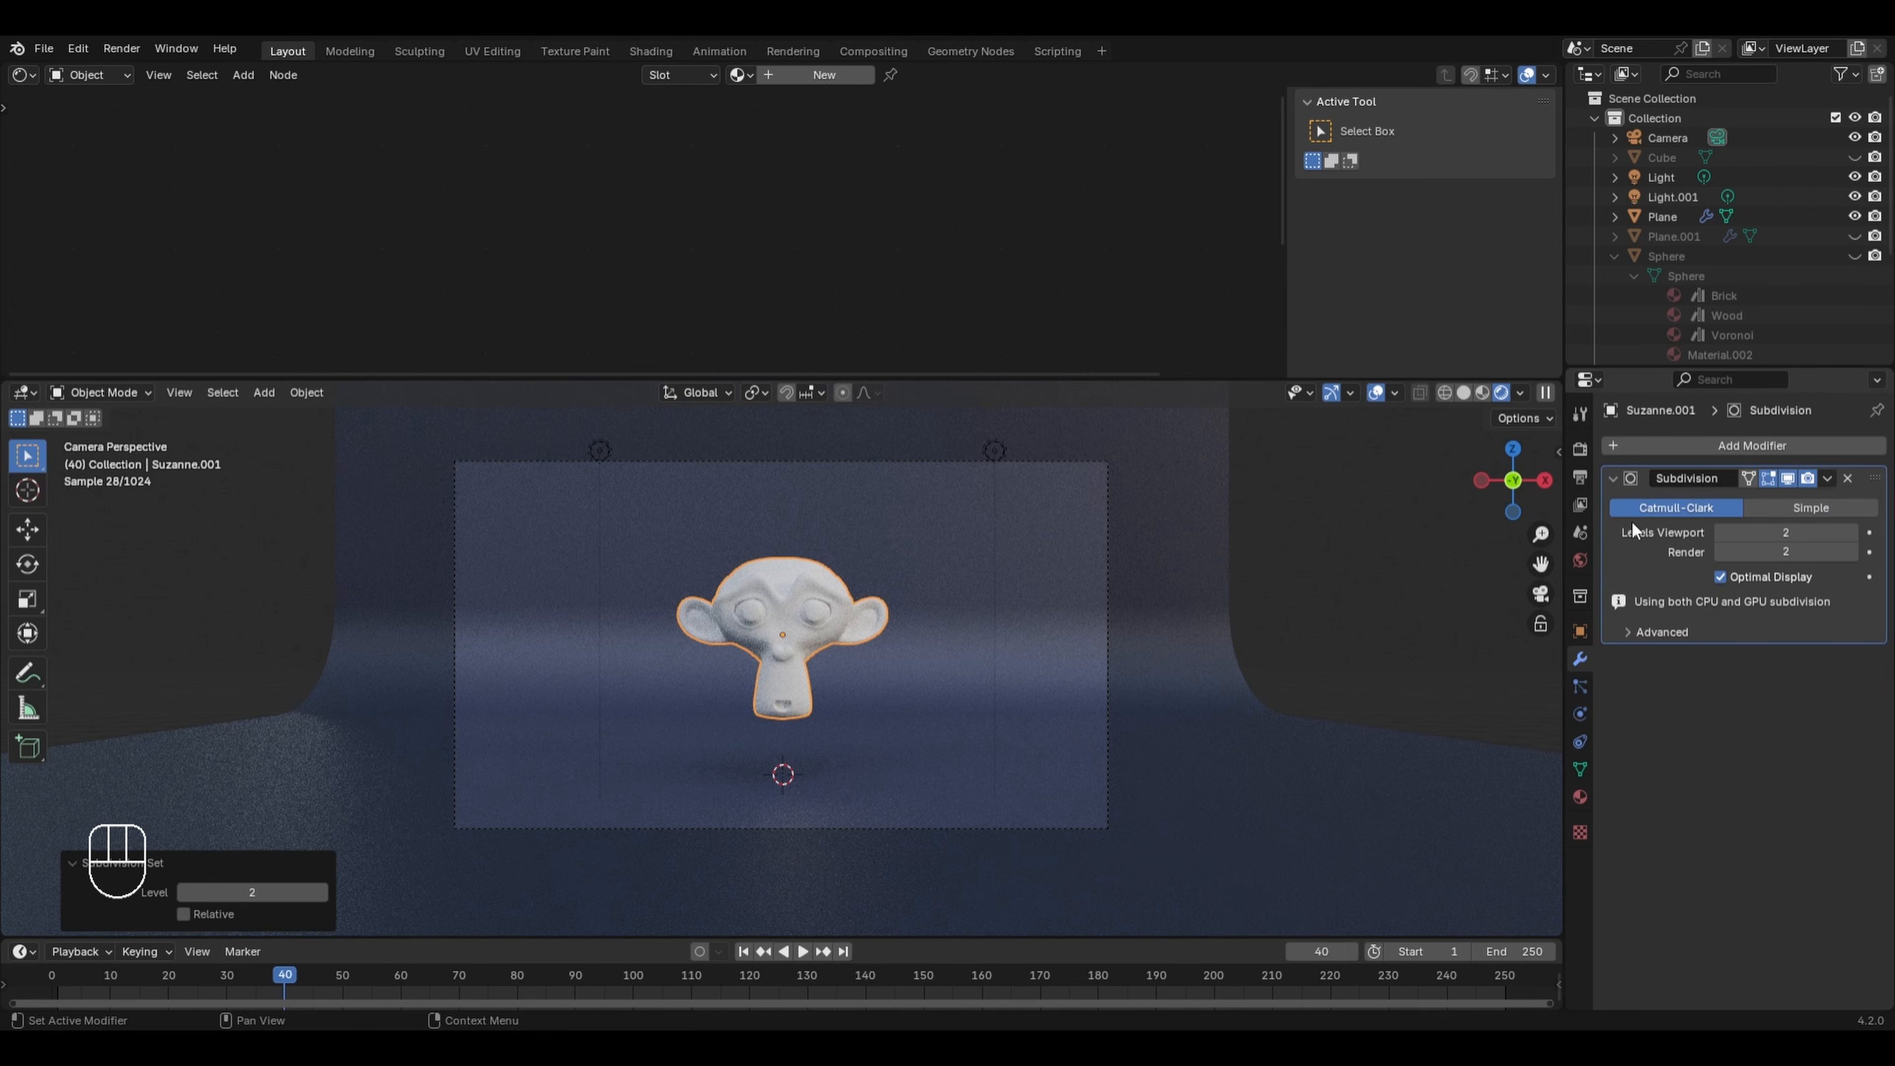
{"action": "scroll", "coordinate": [896, 501], "scroll_direction": "up", "scroll_amount": 3}
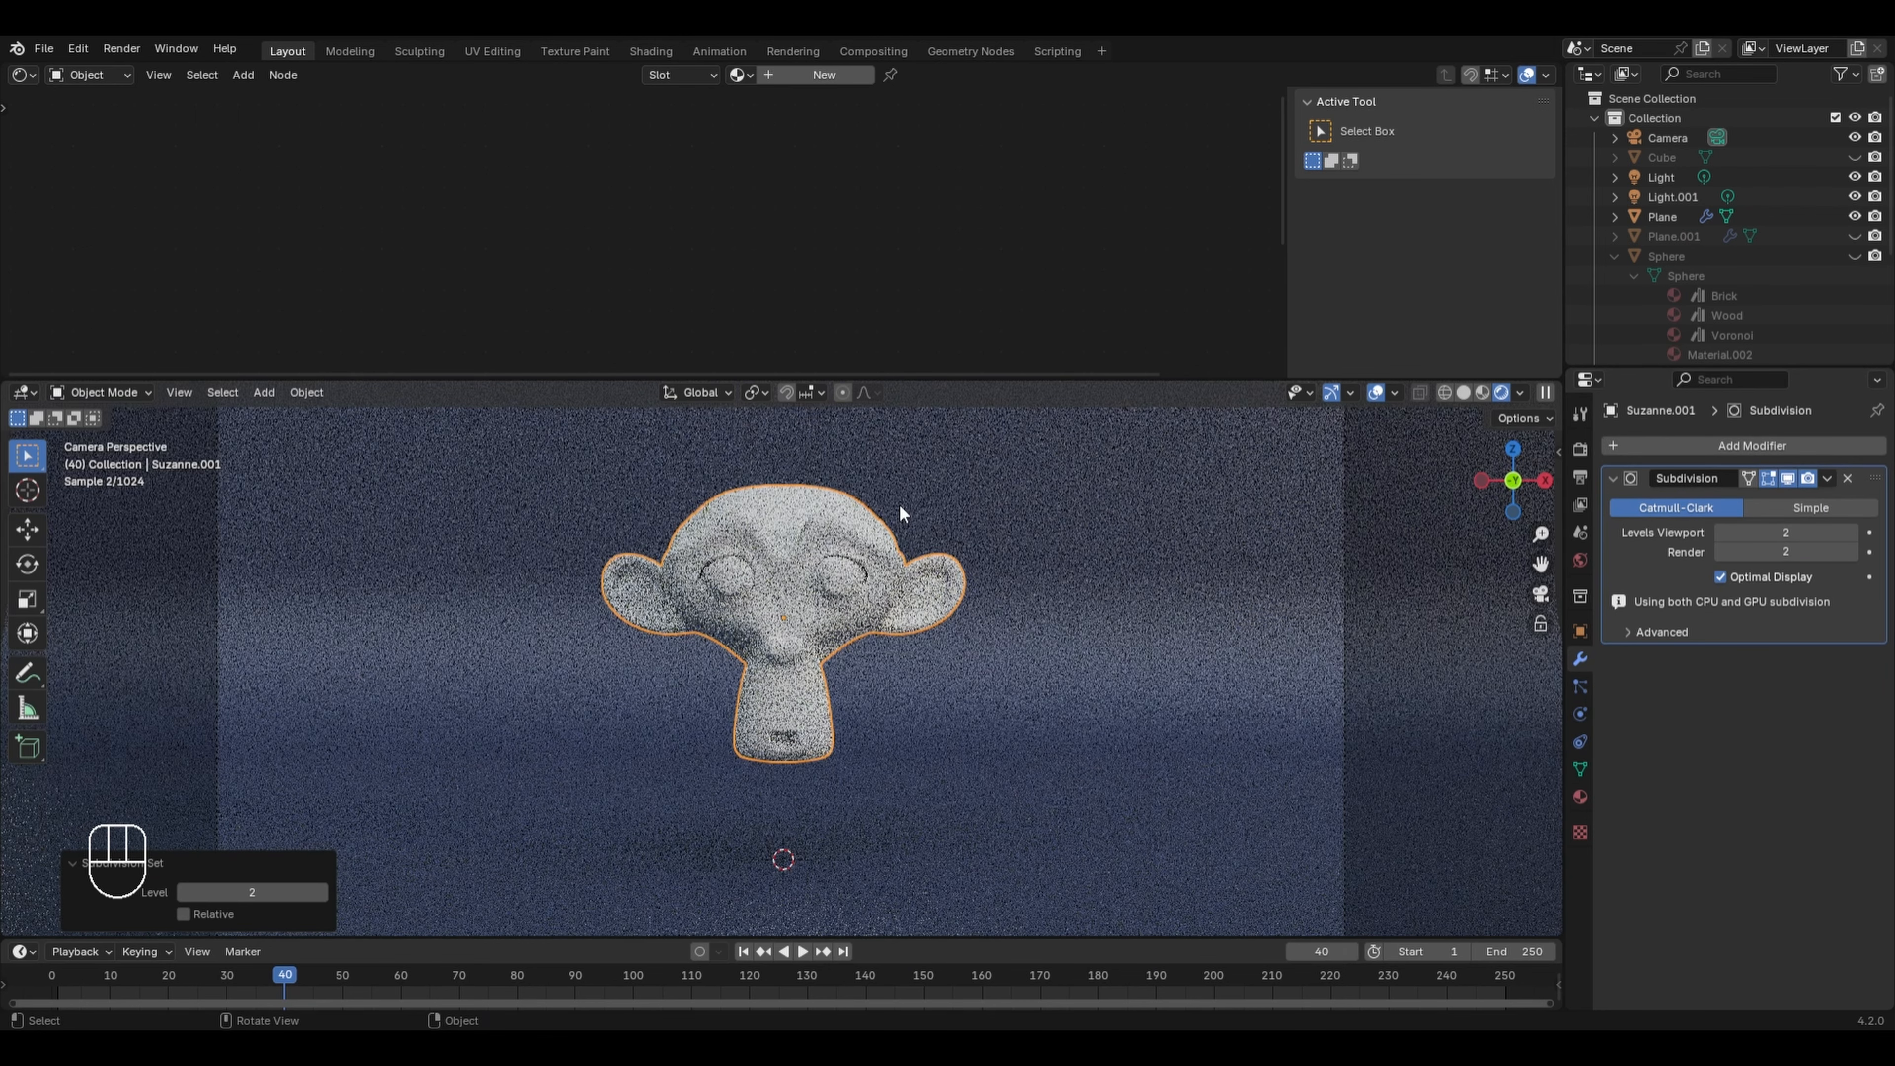
- Shade the monkey head auto smooth at 30° and scale it up uniformly by 1.644
{"action": "right_click", "coordinate": [840, 530]}
{"action": "left_click", "coordinate": [840, 530]}
{"action": "key", "text": "s"}
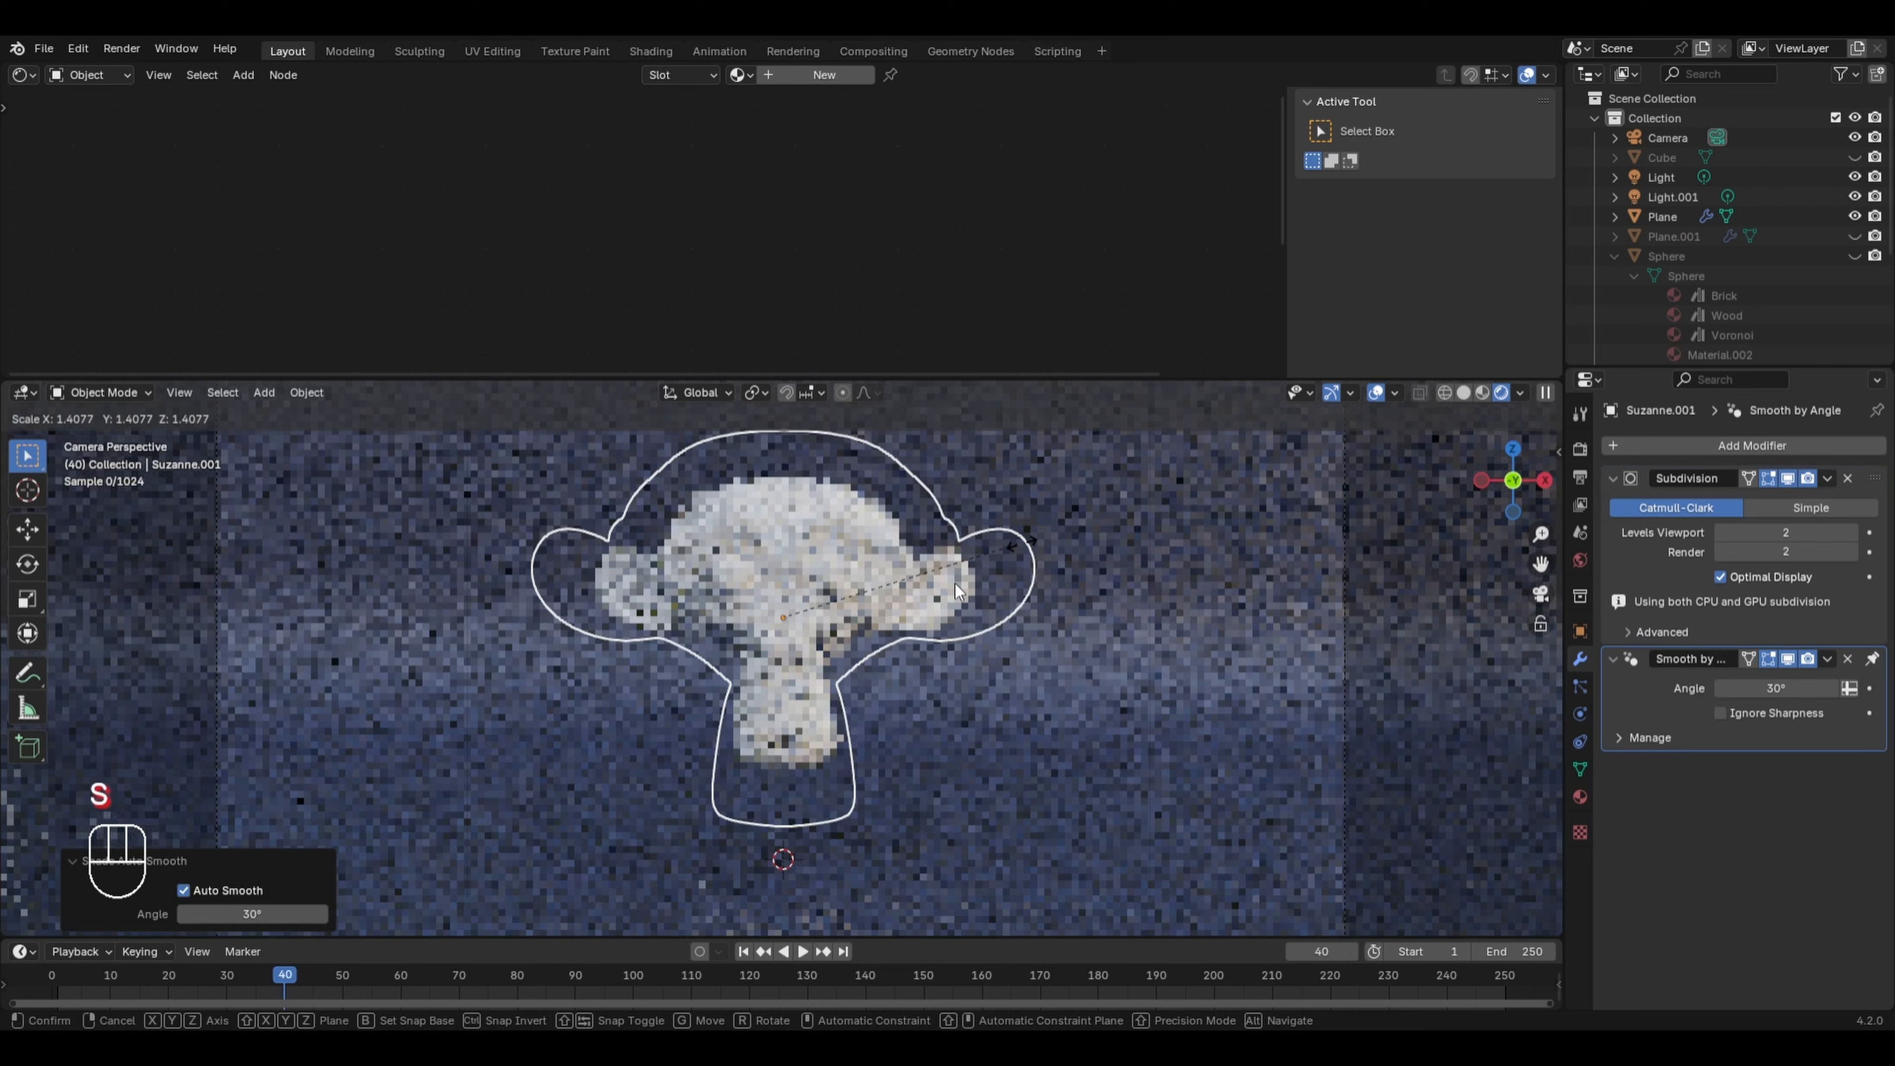
{"action": "left_click", "coordinate": [1058, 551]}
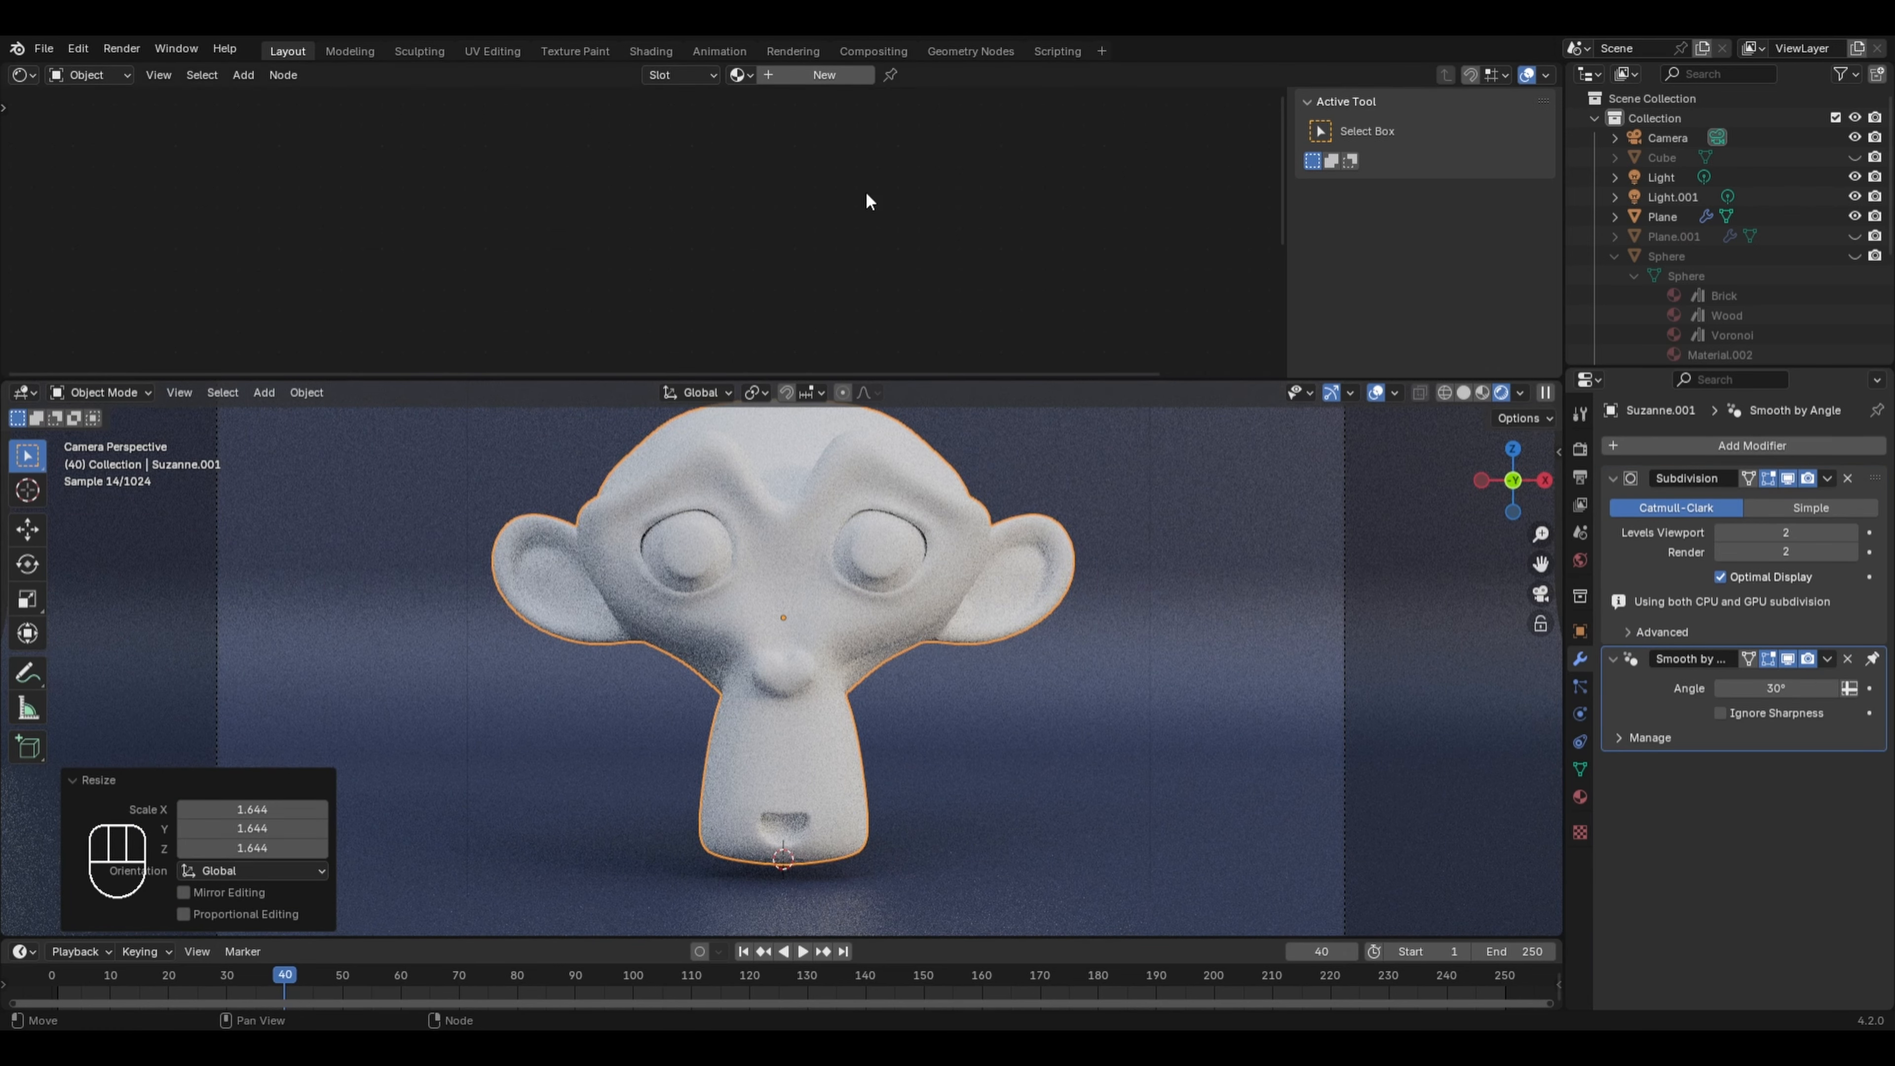
- Create a new material for the monkey head and connect a Subsurface Scattering shader to the Material Output's Surface
{"action": "left_click", "coordinate": [817, 73]}
{"action": "key", "text": "shift+a"}
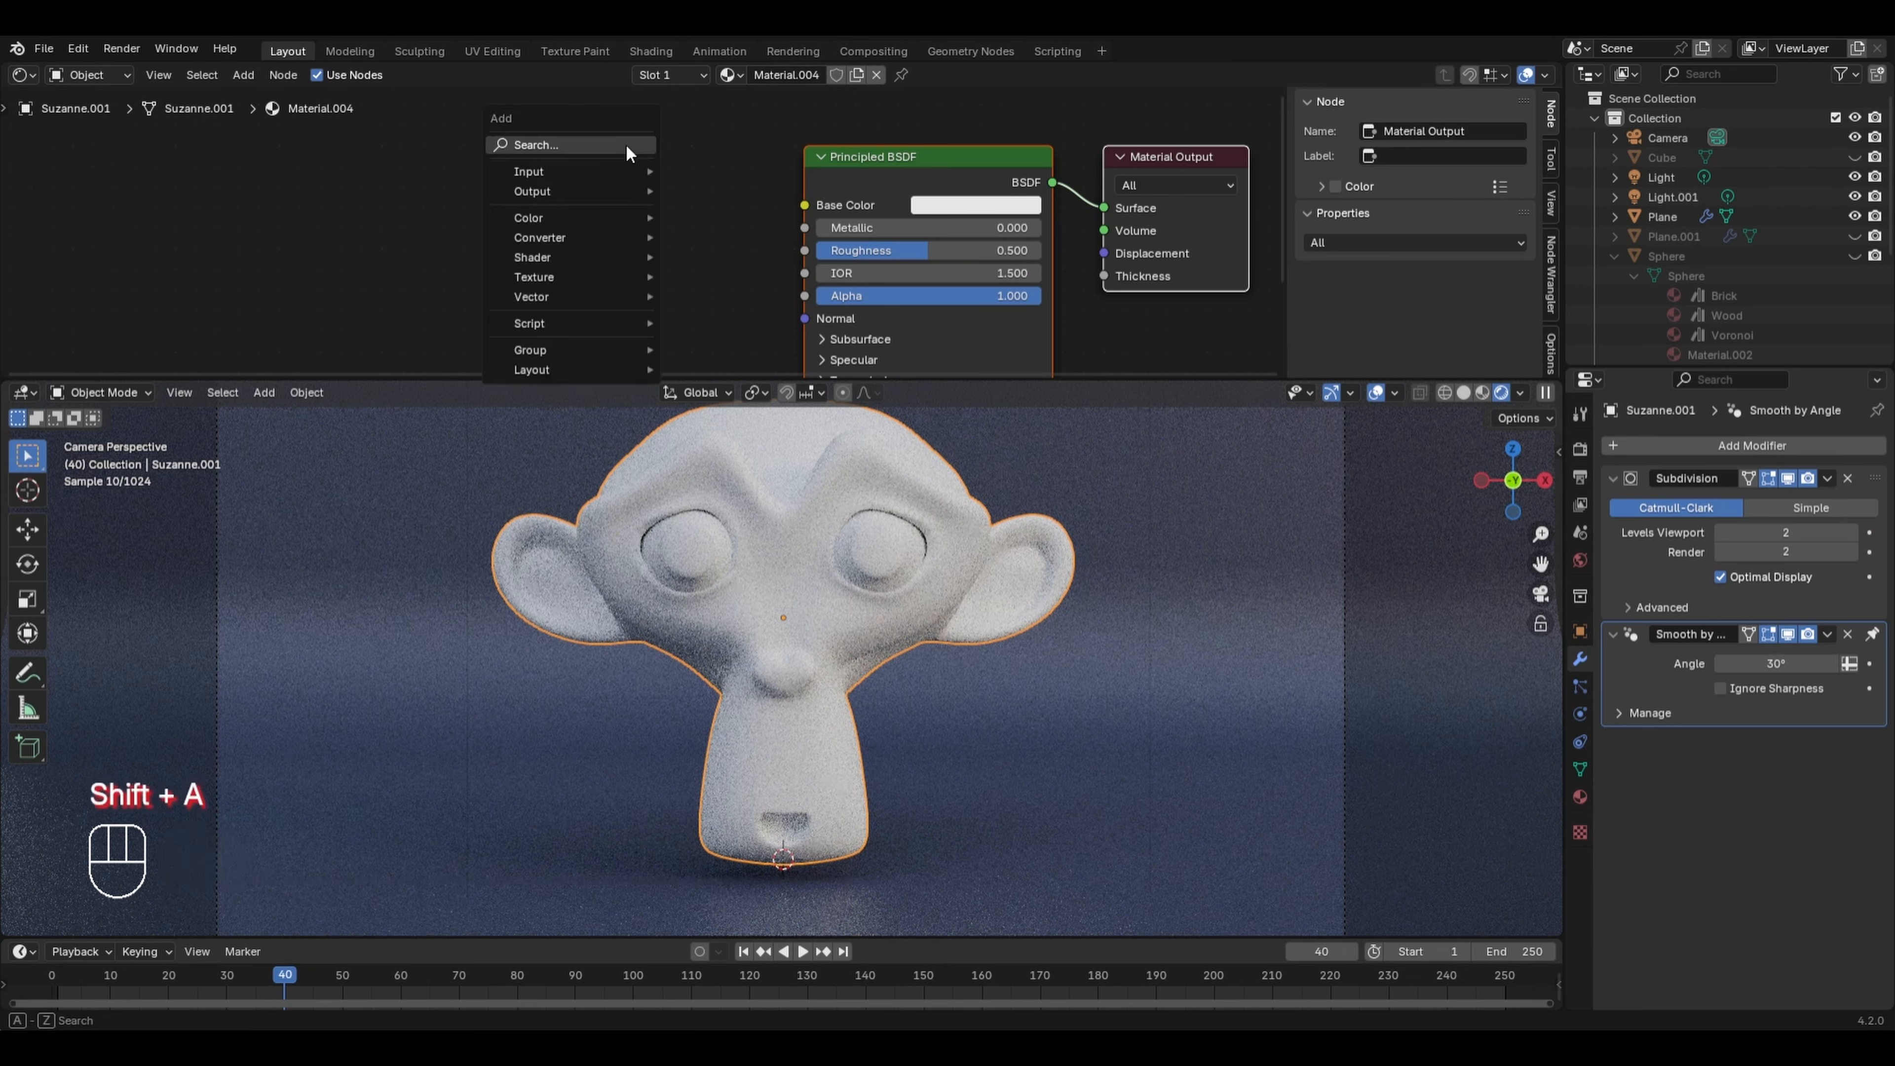
{"action": "mouse_move", "coordinate": [582, 257]}
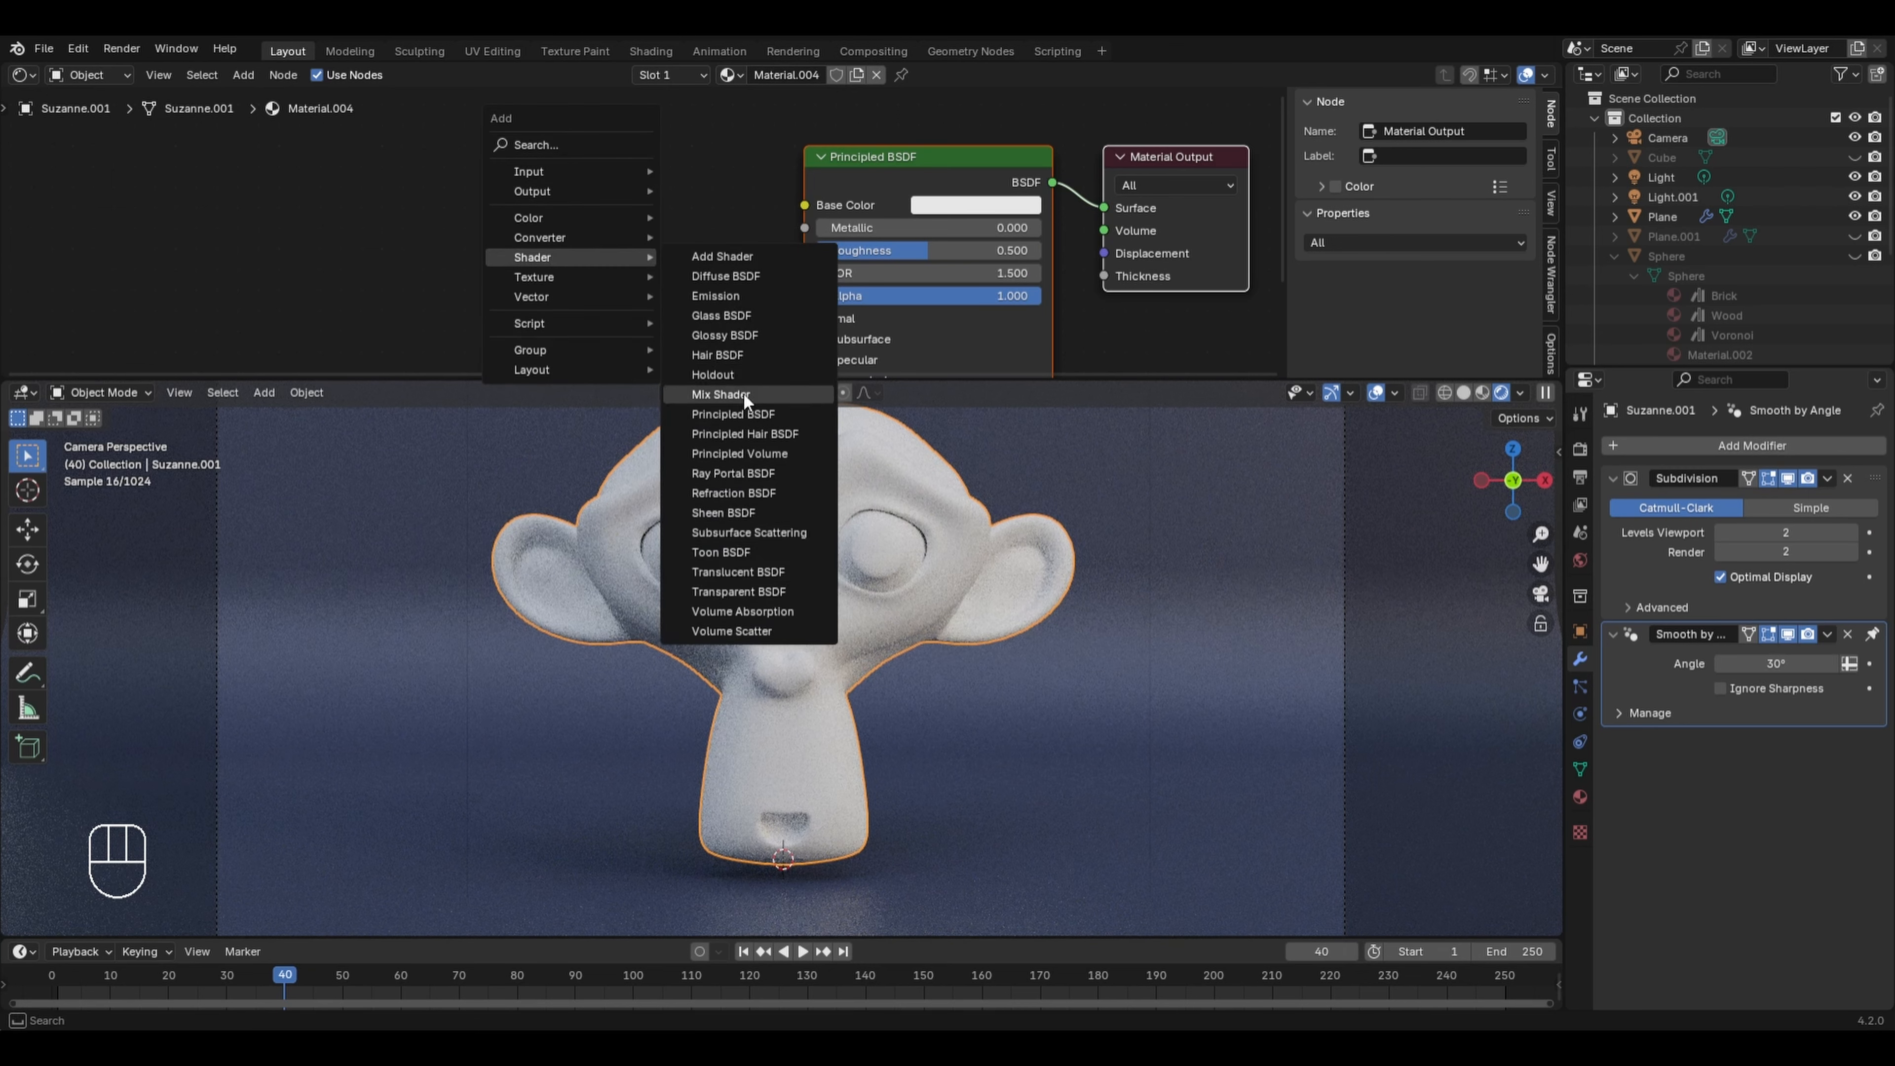
{"action": "left_click", "coordinate": [749, 532]}
{"action": "left_click", "coordinate": [656, 224]}
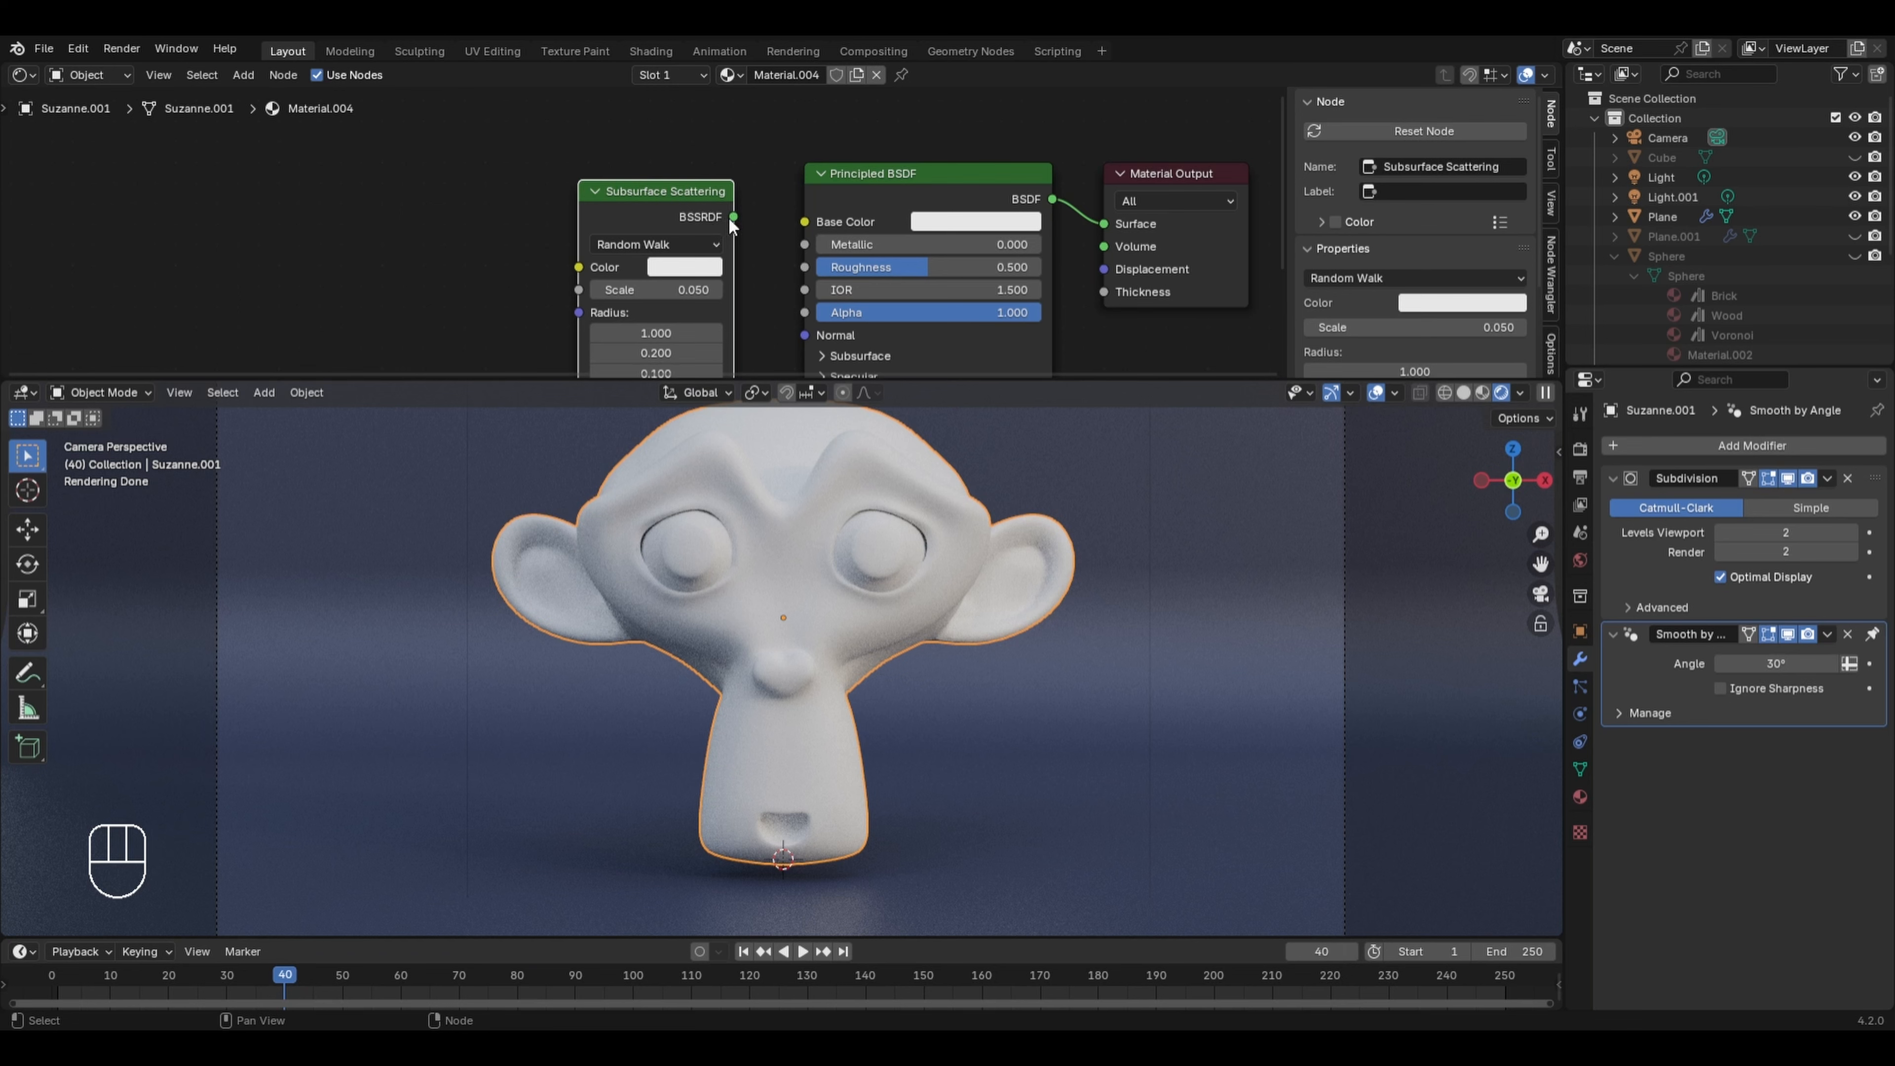
{"action": "left_click_drag", "start_coordinate": [734, 218], "coordinate": [1089, 220]}
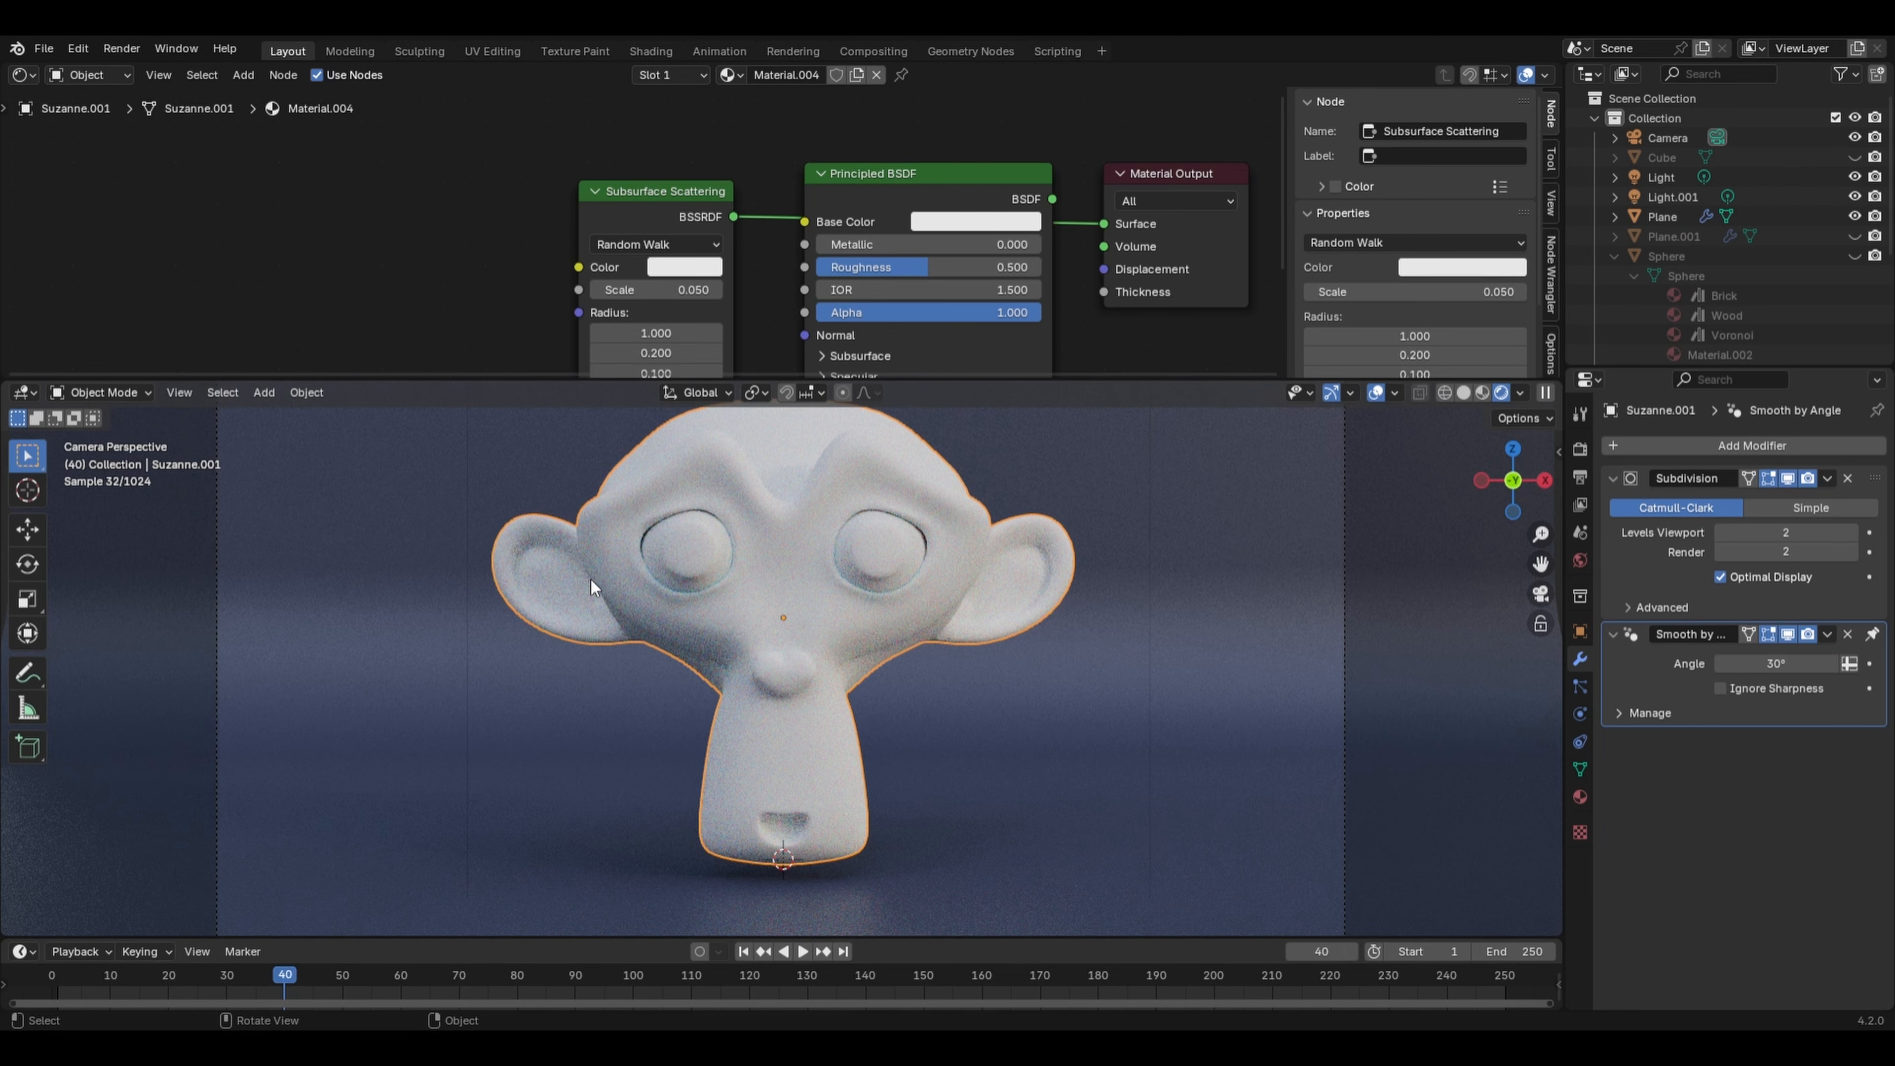
- Add a spot light in solid view and raise it about 3.8 m along the Z axis
{"action": "key", "text": "z"}
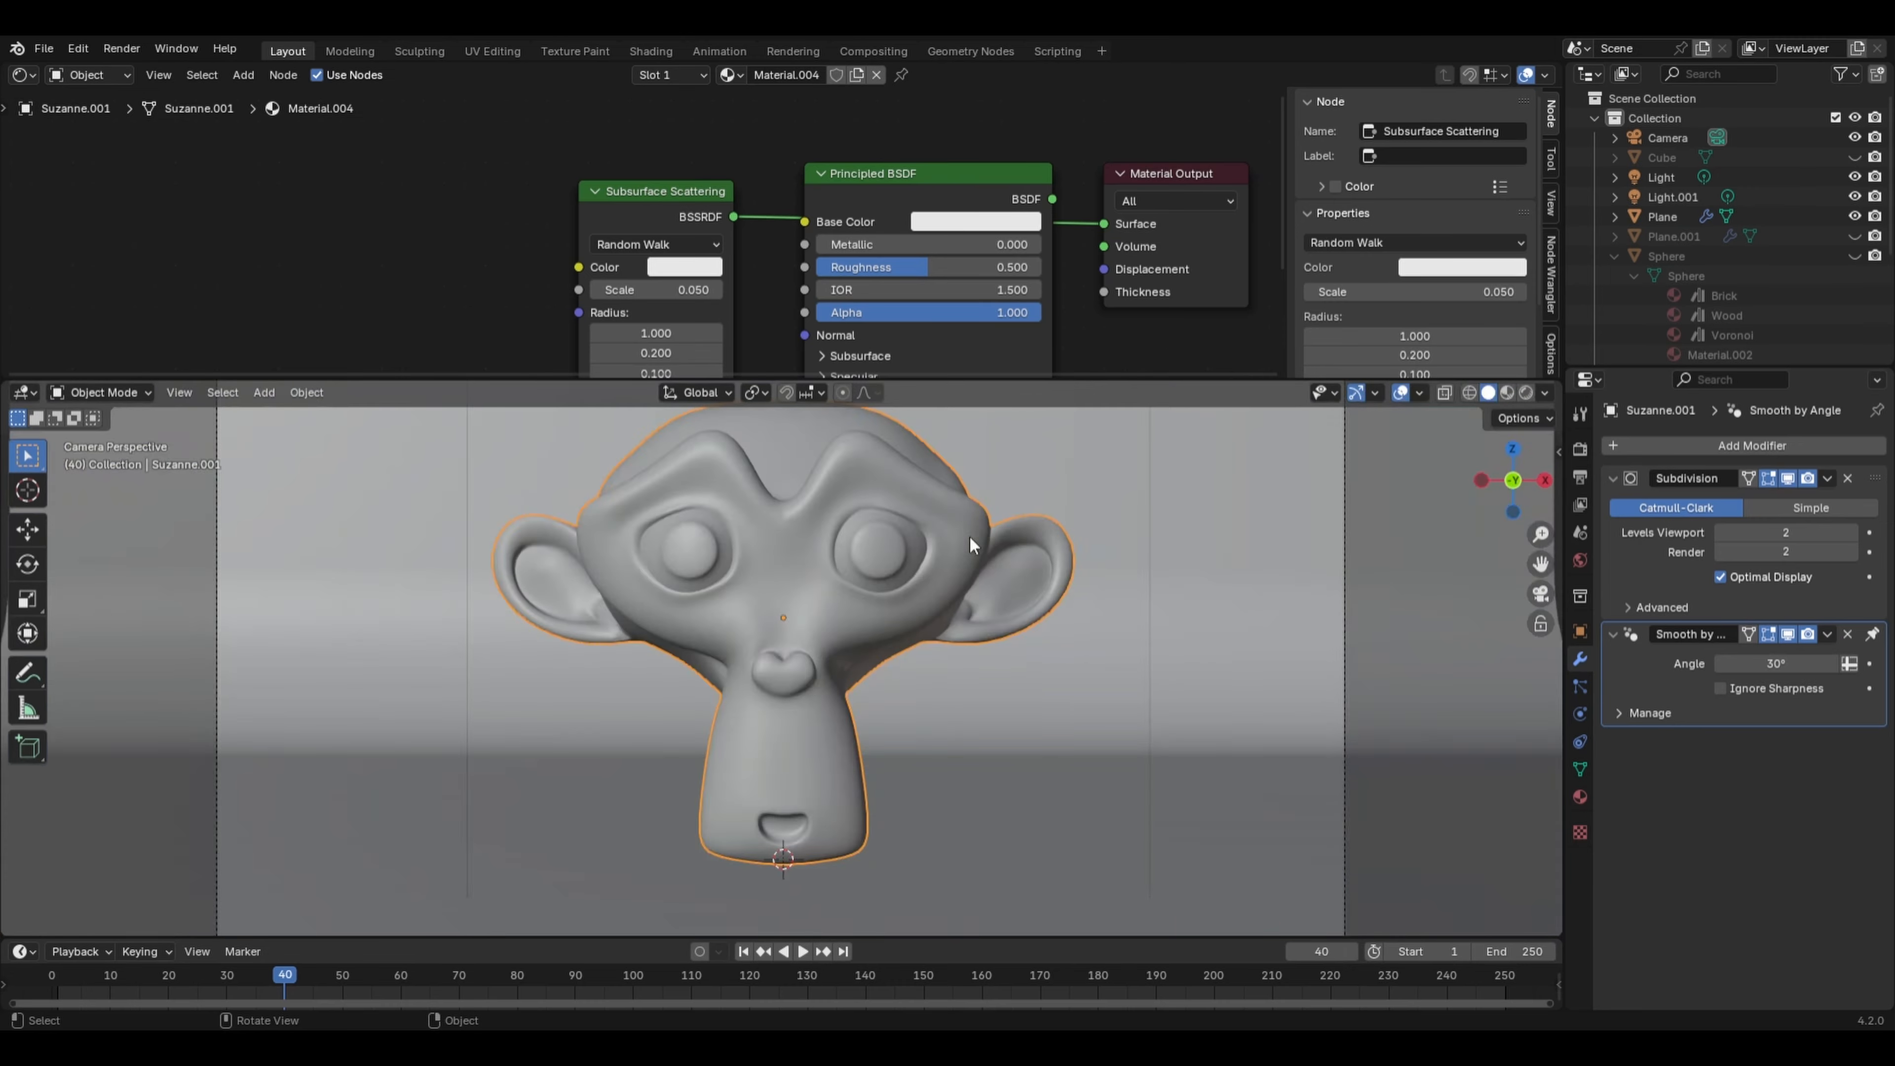
{"action": "mouse_move", "coordinate": [970, 536]}
{"action": "middle_mouse_down"}
{"action": "mouse_move", "coordinate": [1059, 601]}
{"action": "mouse_move", "coordinate": [860, 632]}
{"action": "mouse_move", "coordinate": [943, 619]}
{"action": "middle_mouse_up"}
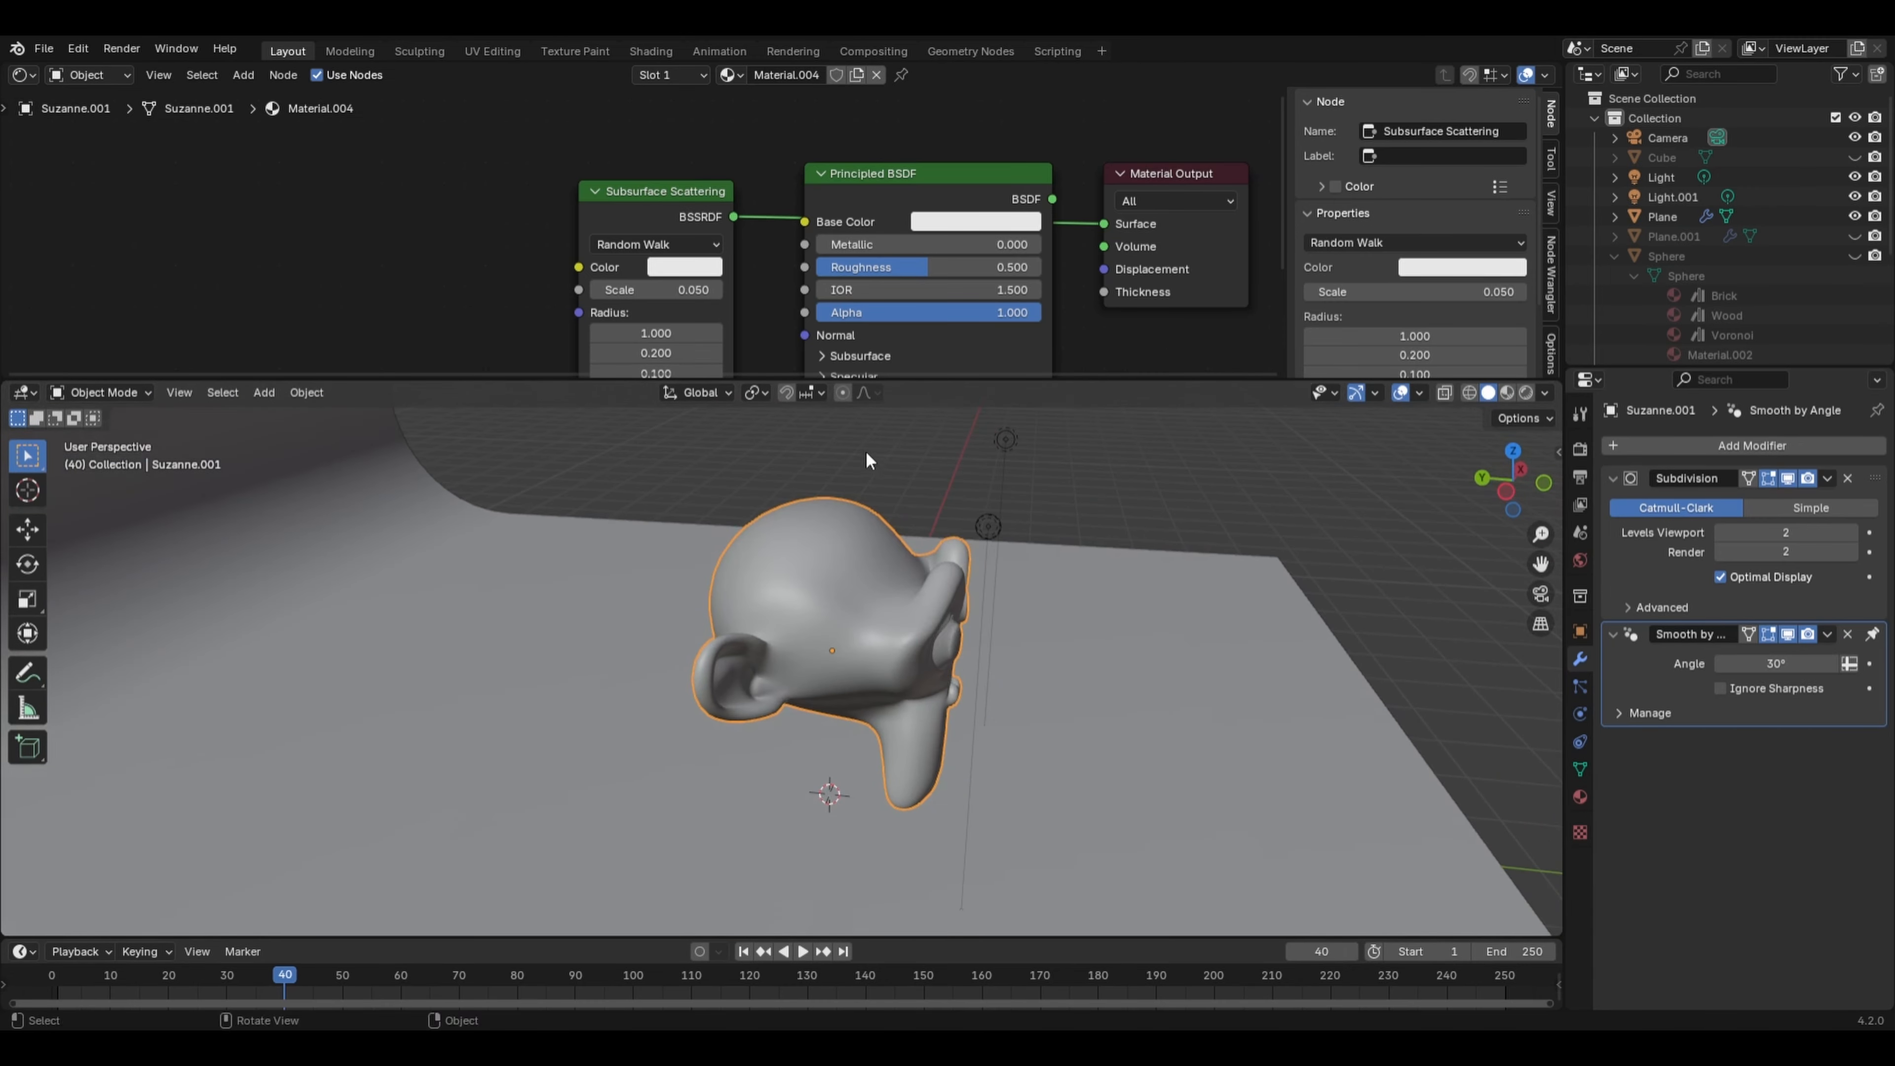
{"action": "key", "text": "shift+a"}
{"action": "mouse_move", "coordinate": [830, 716]}
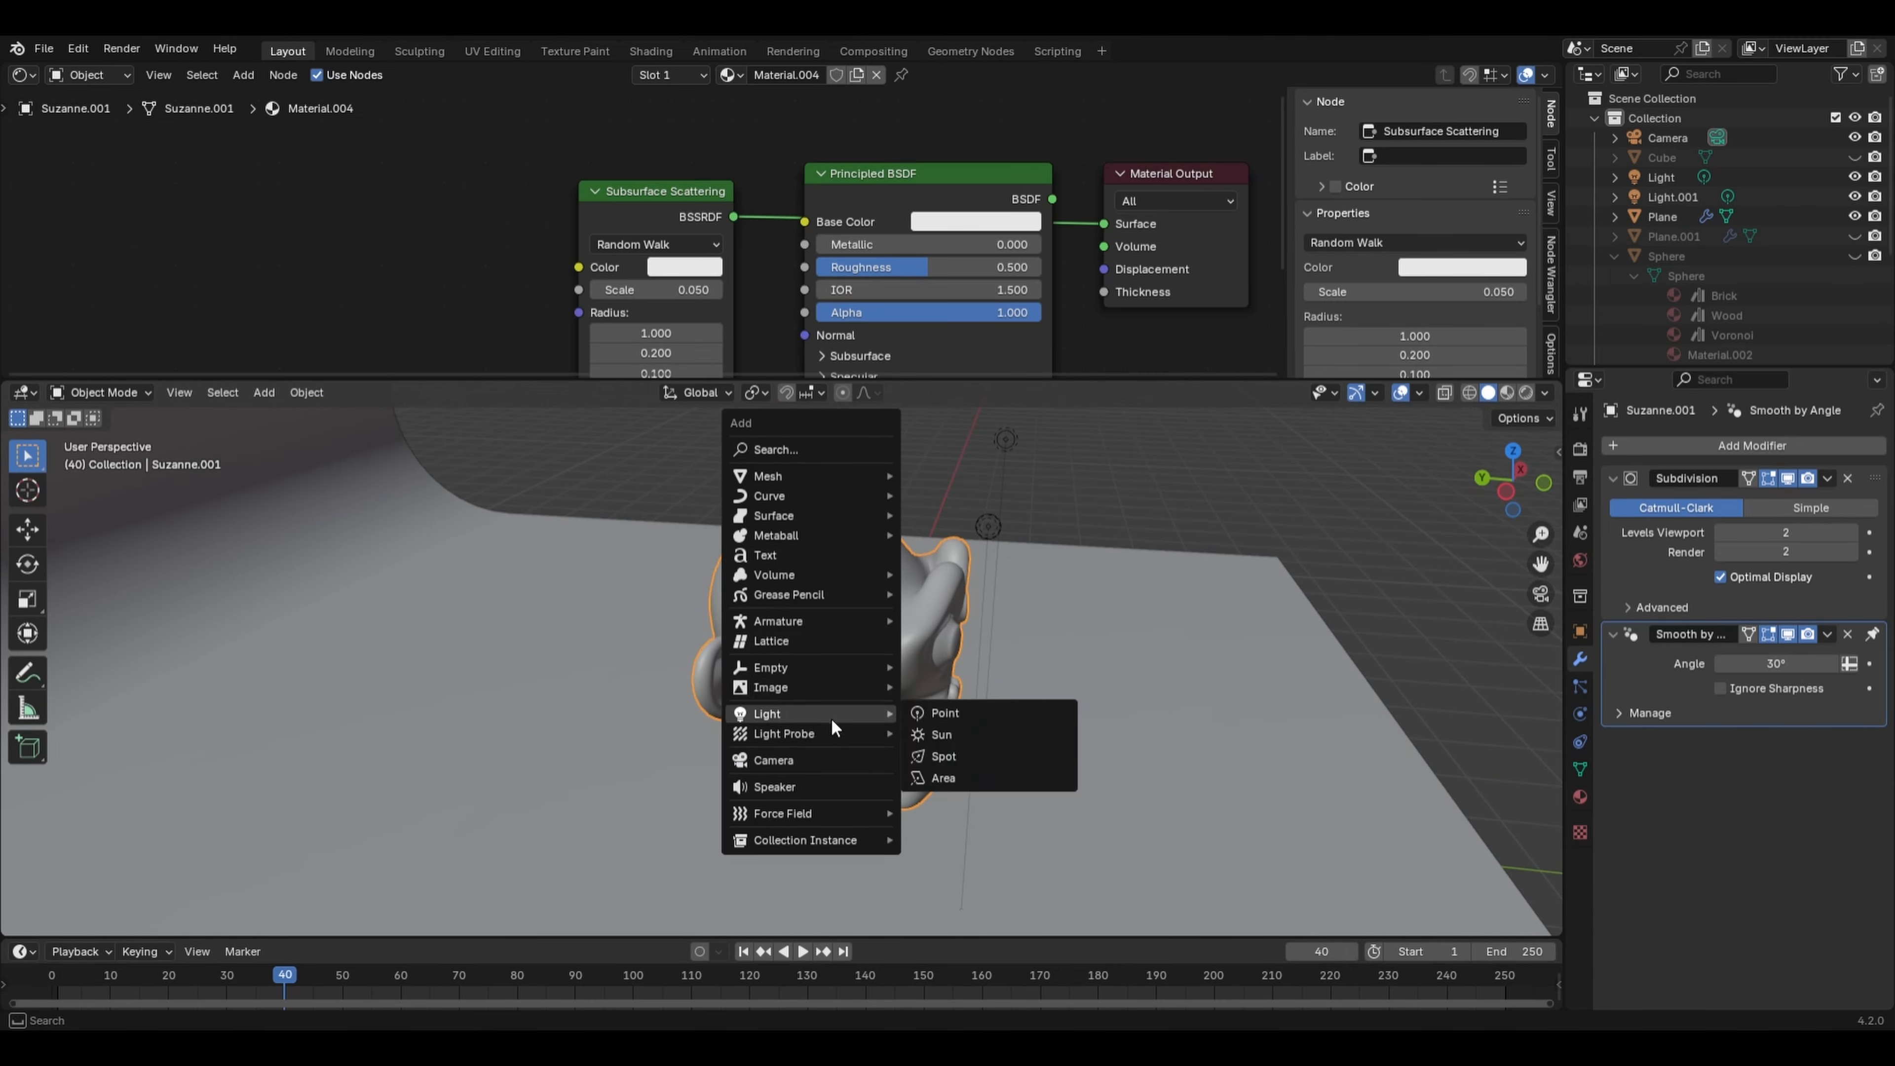
{"action": "left_click", "coordinate": [922, 758]}
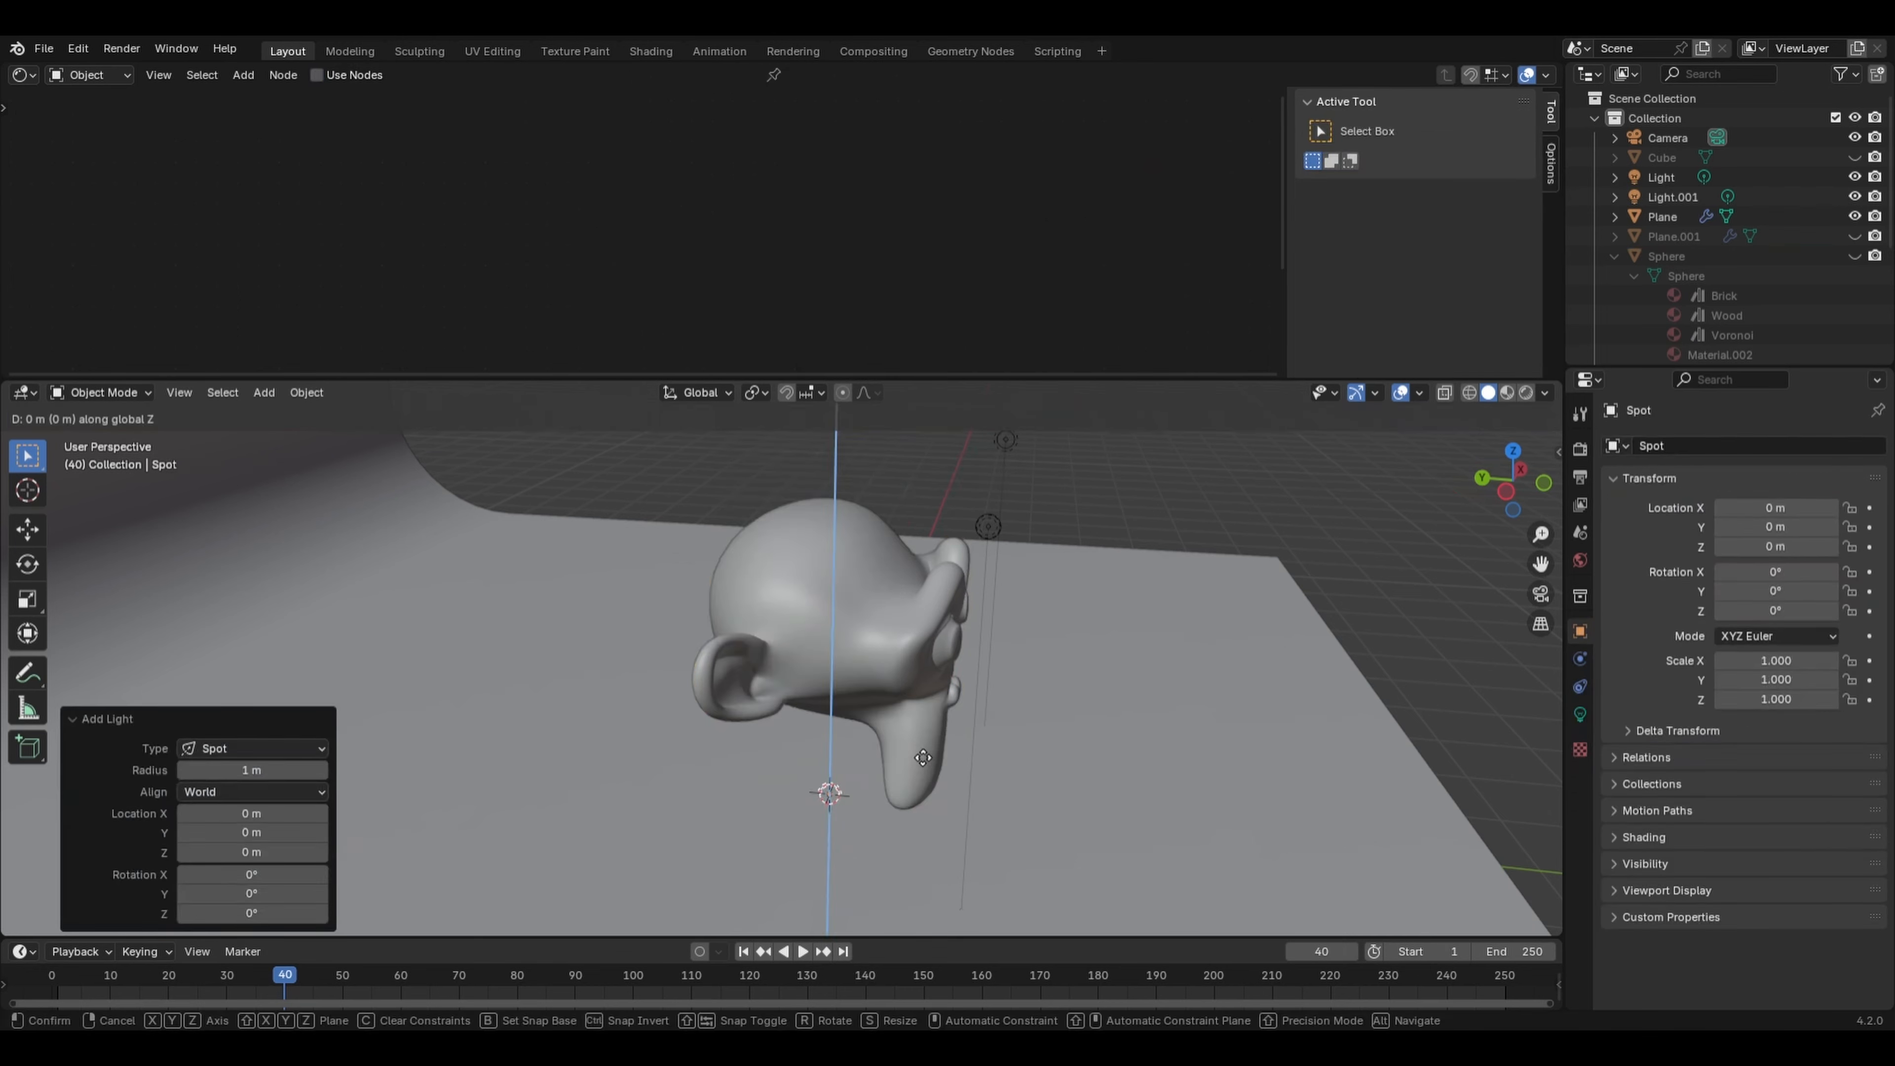
{"action": "key", "text": "g"}
{"action": "key", "text": "z"}
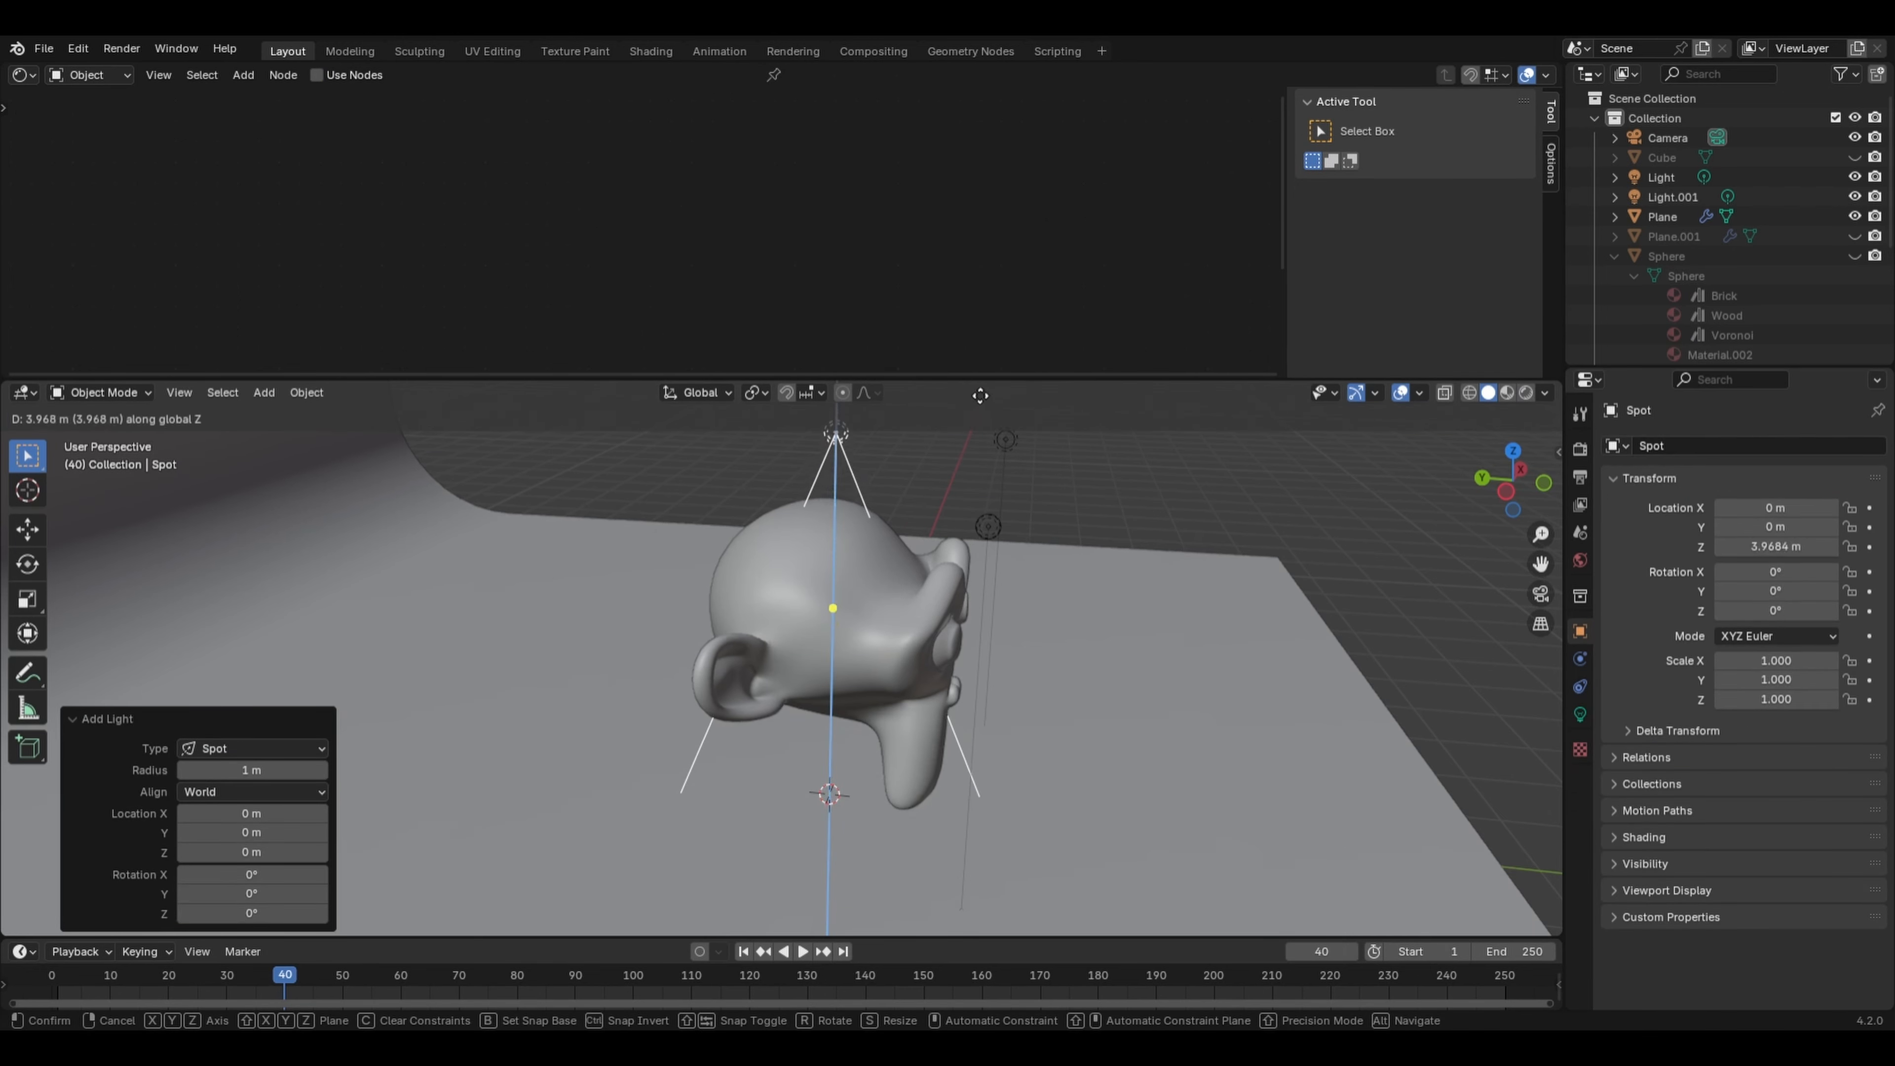
{"action": "left_click", "coordinate": [982, 419]}
- Rotate the spot light -90° around the global X axis
{"action": "key", "text": "r"}
{"action": "key", "text": "x"}
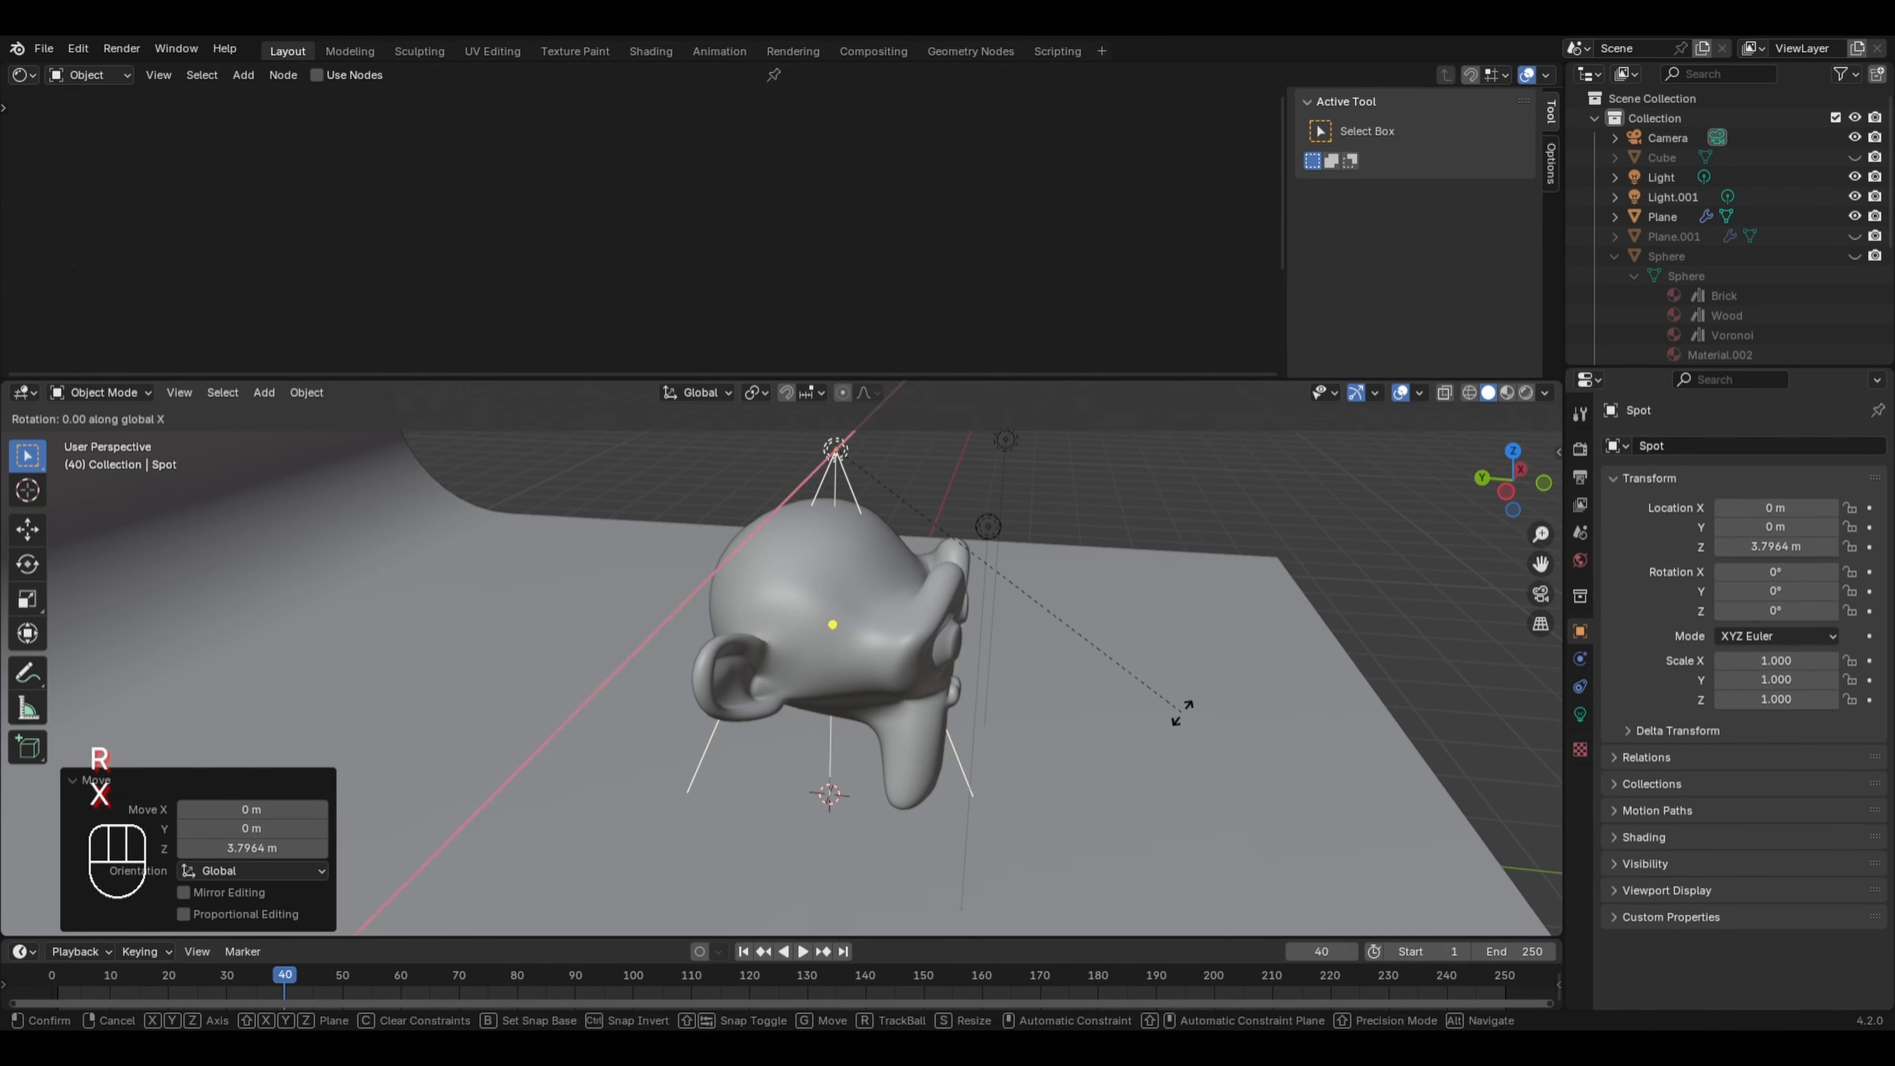
{"action": "key", "text": "KP_Subtract"}
{"action": "key", "text": "KP_9"}
{"action": "key", "text": "KP_0"}
{"action": "left_click", "coordinate": [1168, 713]}
- Move the spot light about 7.5 m along Y behind the monkey head and lower it about 2.2 m
{"action": "key", "text": "g"}
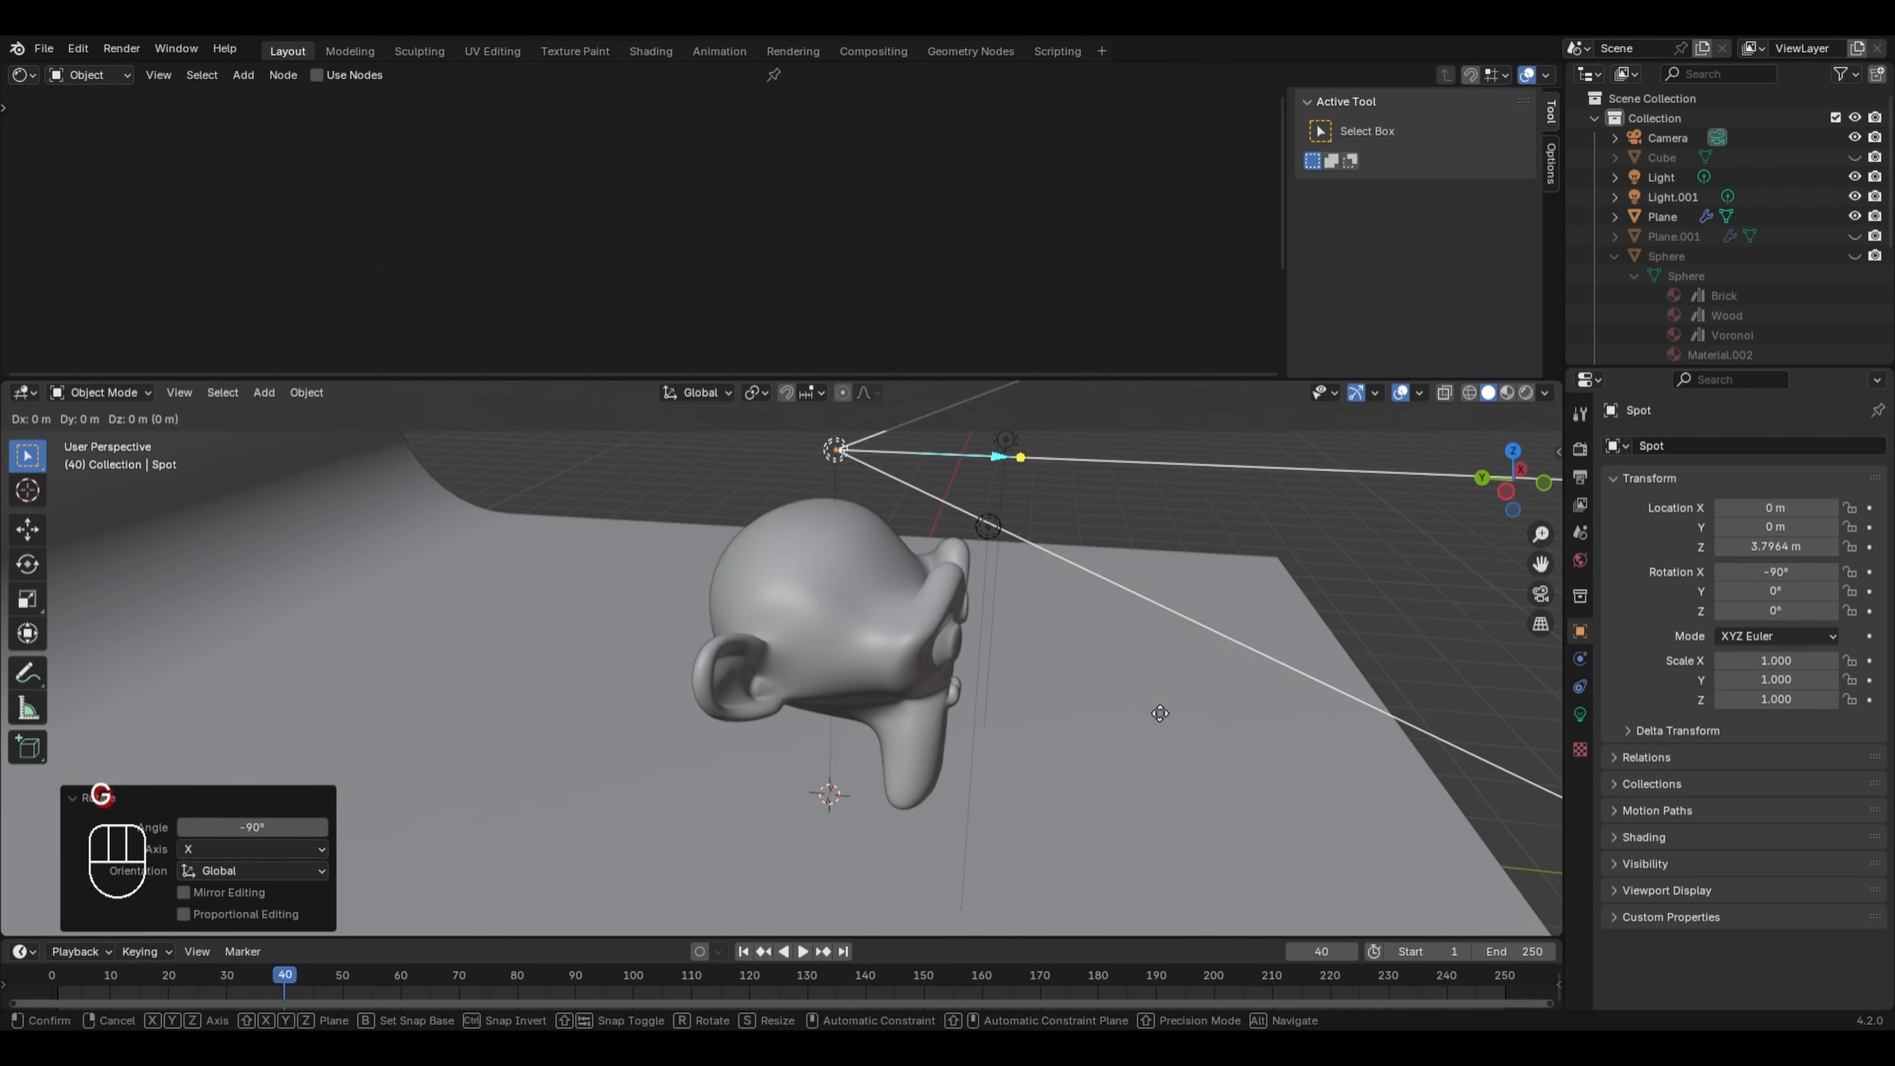
{"action": "key", "text": "y"}
{"action": "left_click", "coordinate": [493, 636]}
{"action": "key", "text": "g"}
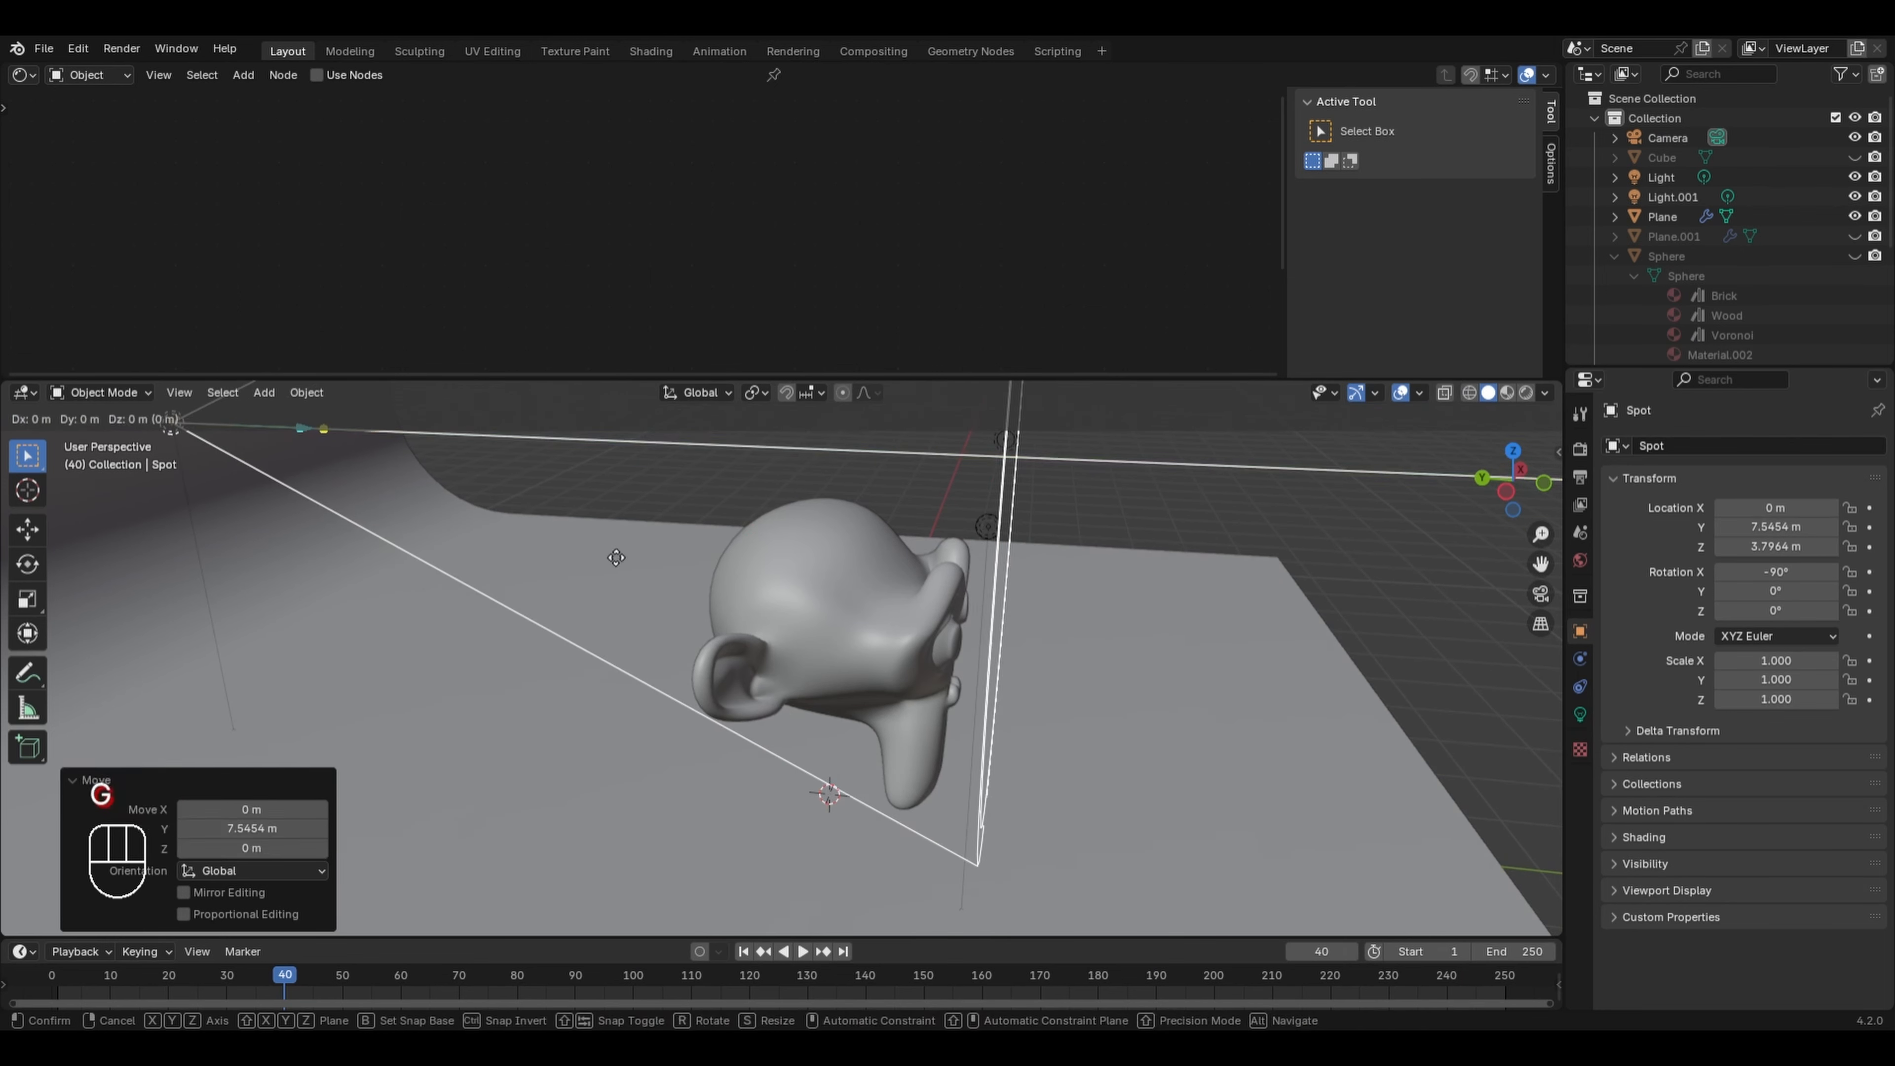
{"action": "key", "text": "z"}
{"action": "left_click", "coordinate": [646, 748]}
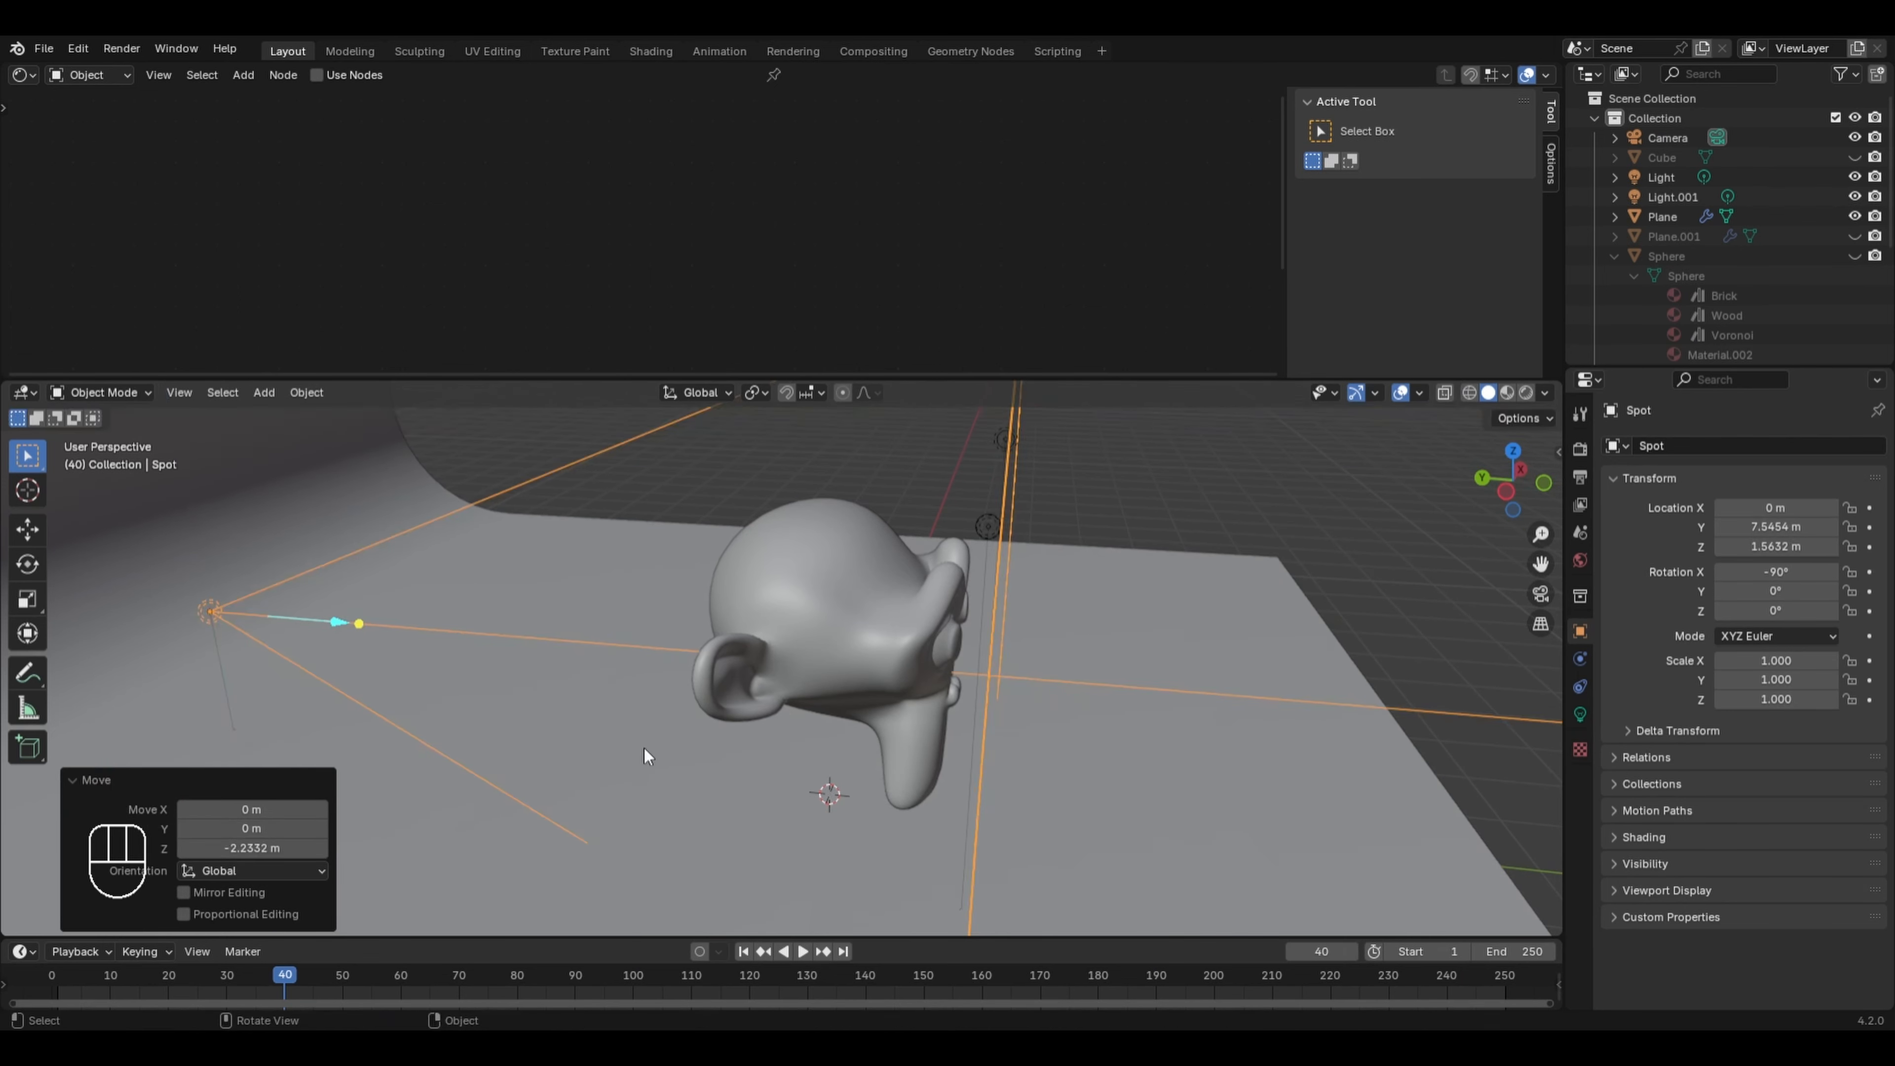
- Set the spot light's color to pure blue and its power to 2000 W
{"action": "key", "text": "KP_0"}
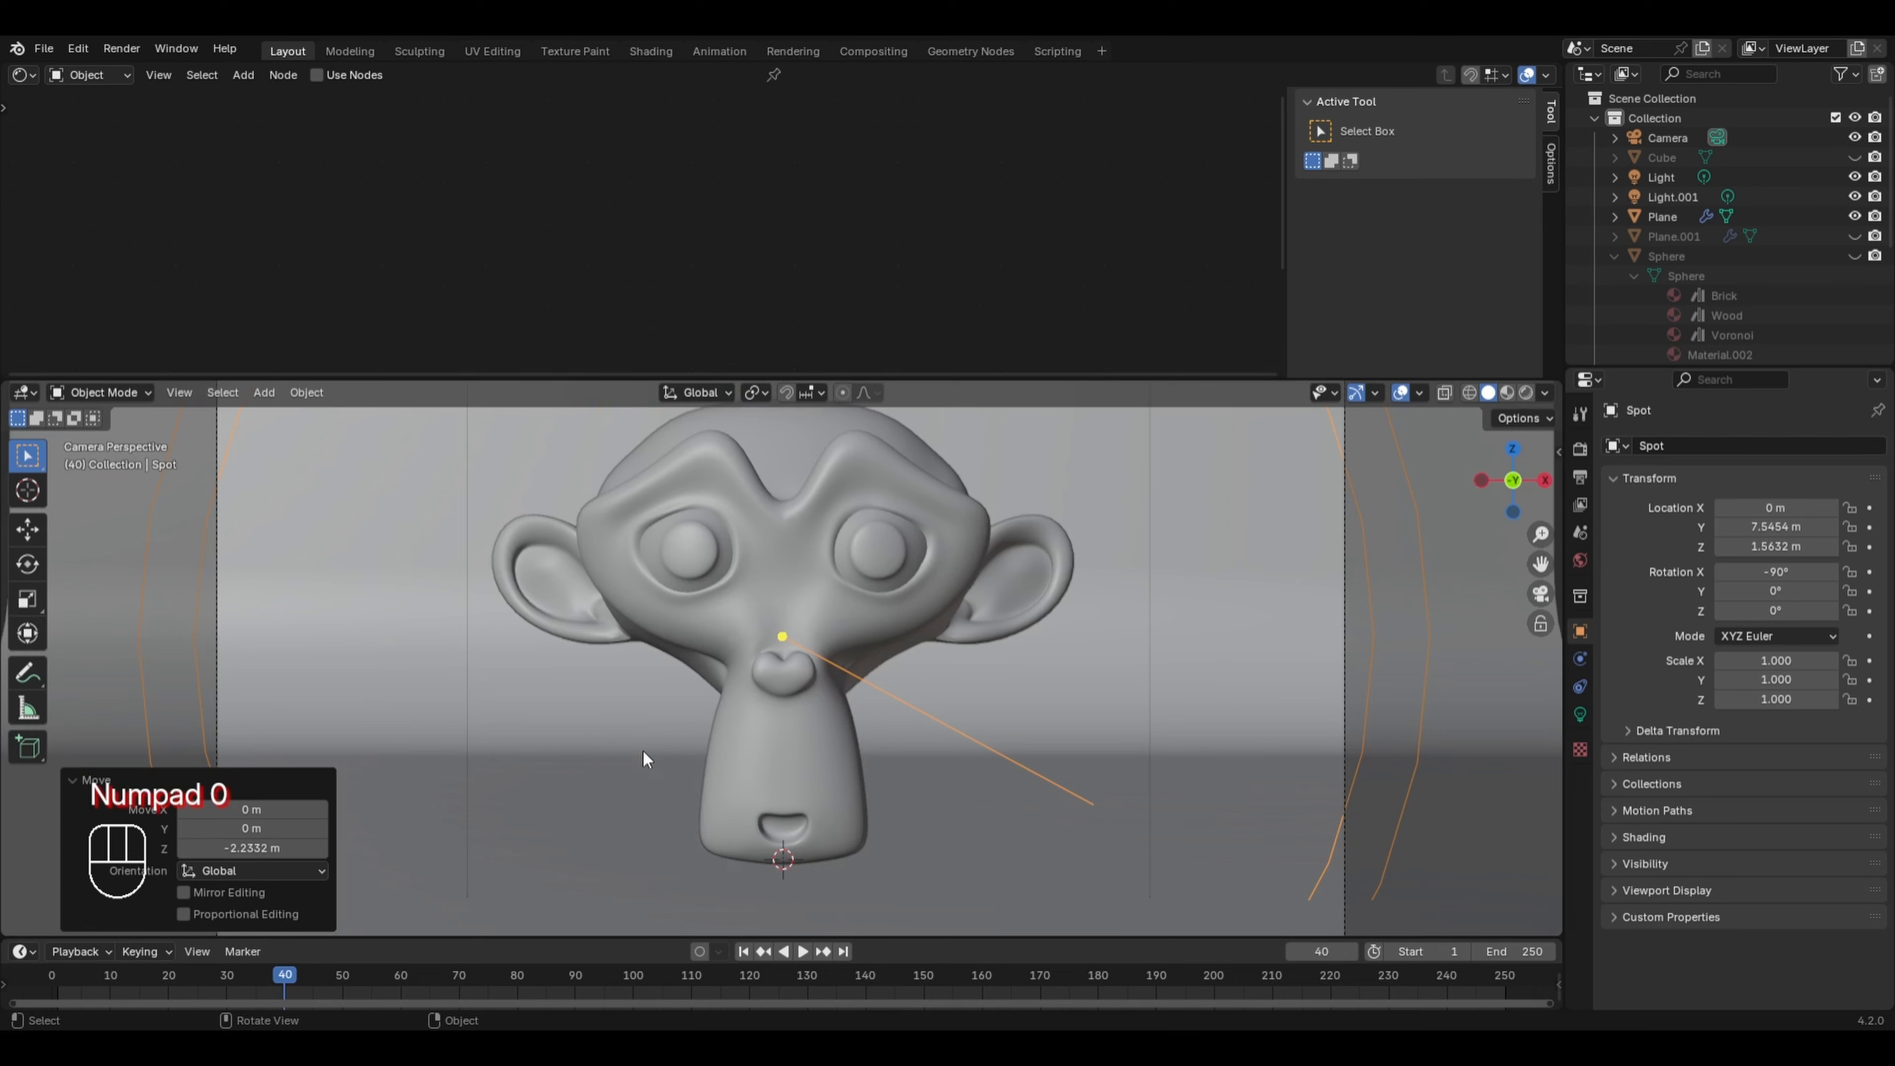
{"action": "scroll", "coordinate": [642, 749], "scroll_direction": "down", "scroll_amount": 2}
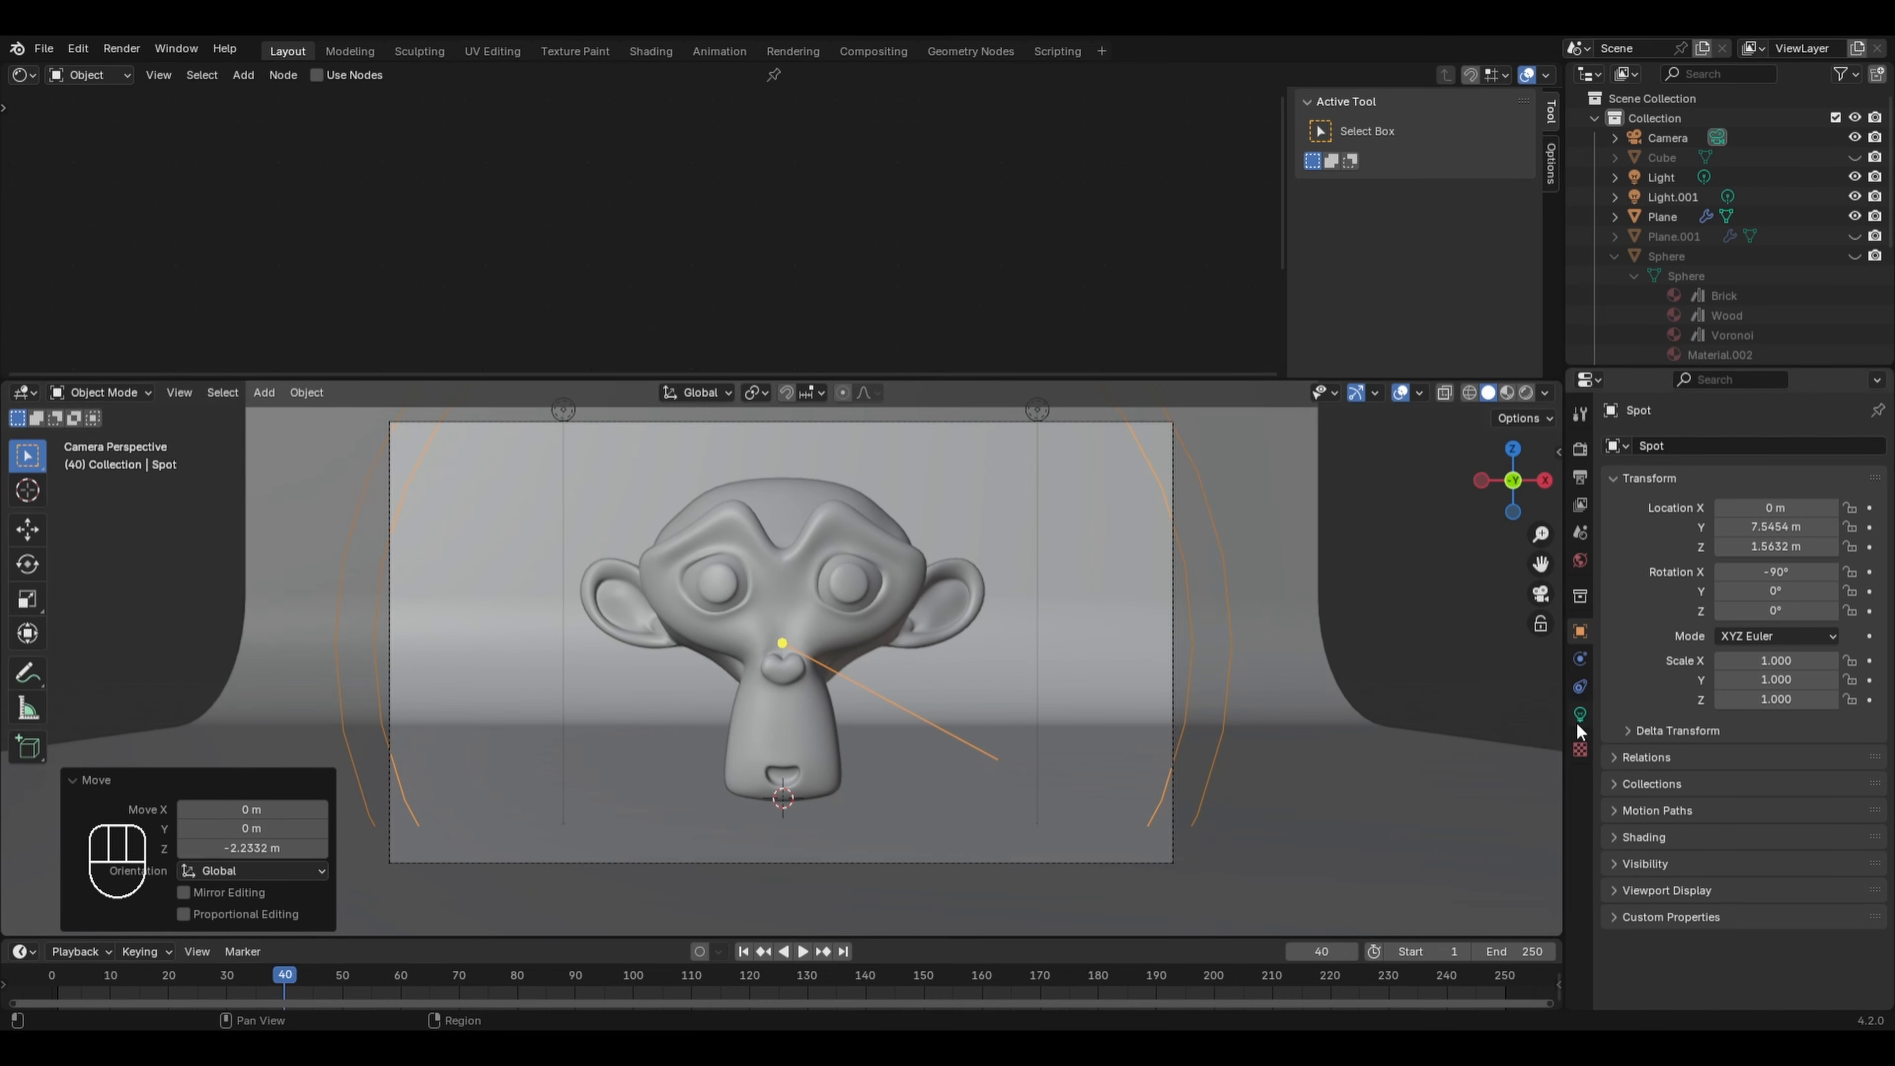
{"action": "left_click", "coordinate": [1580, 715]}
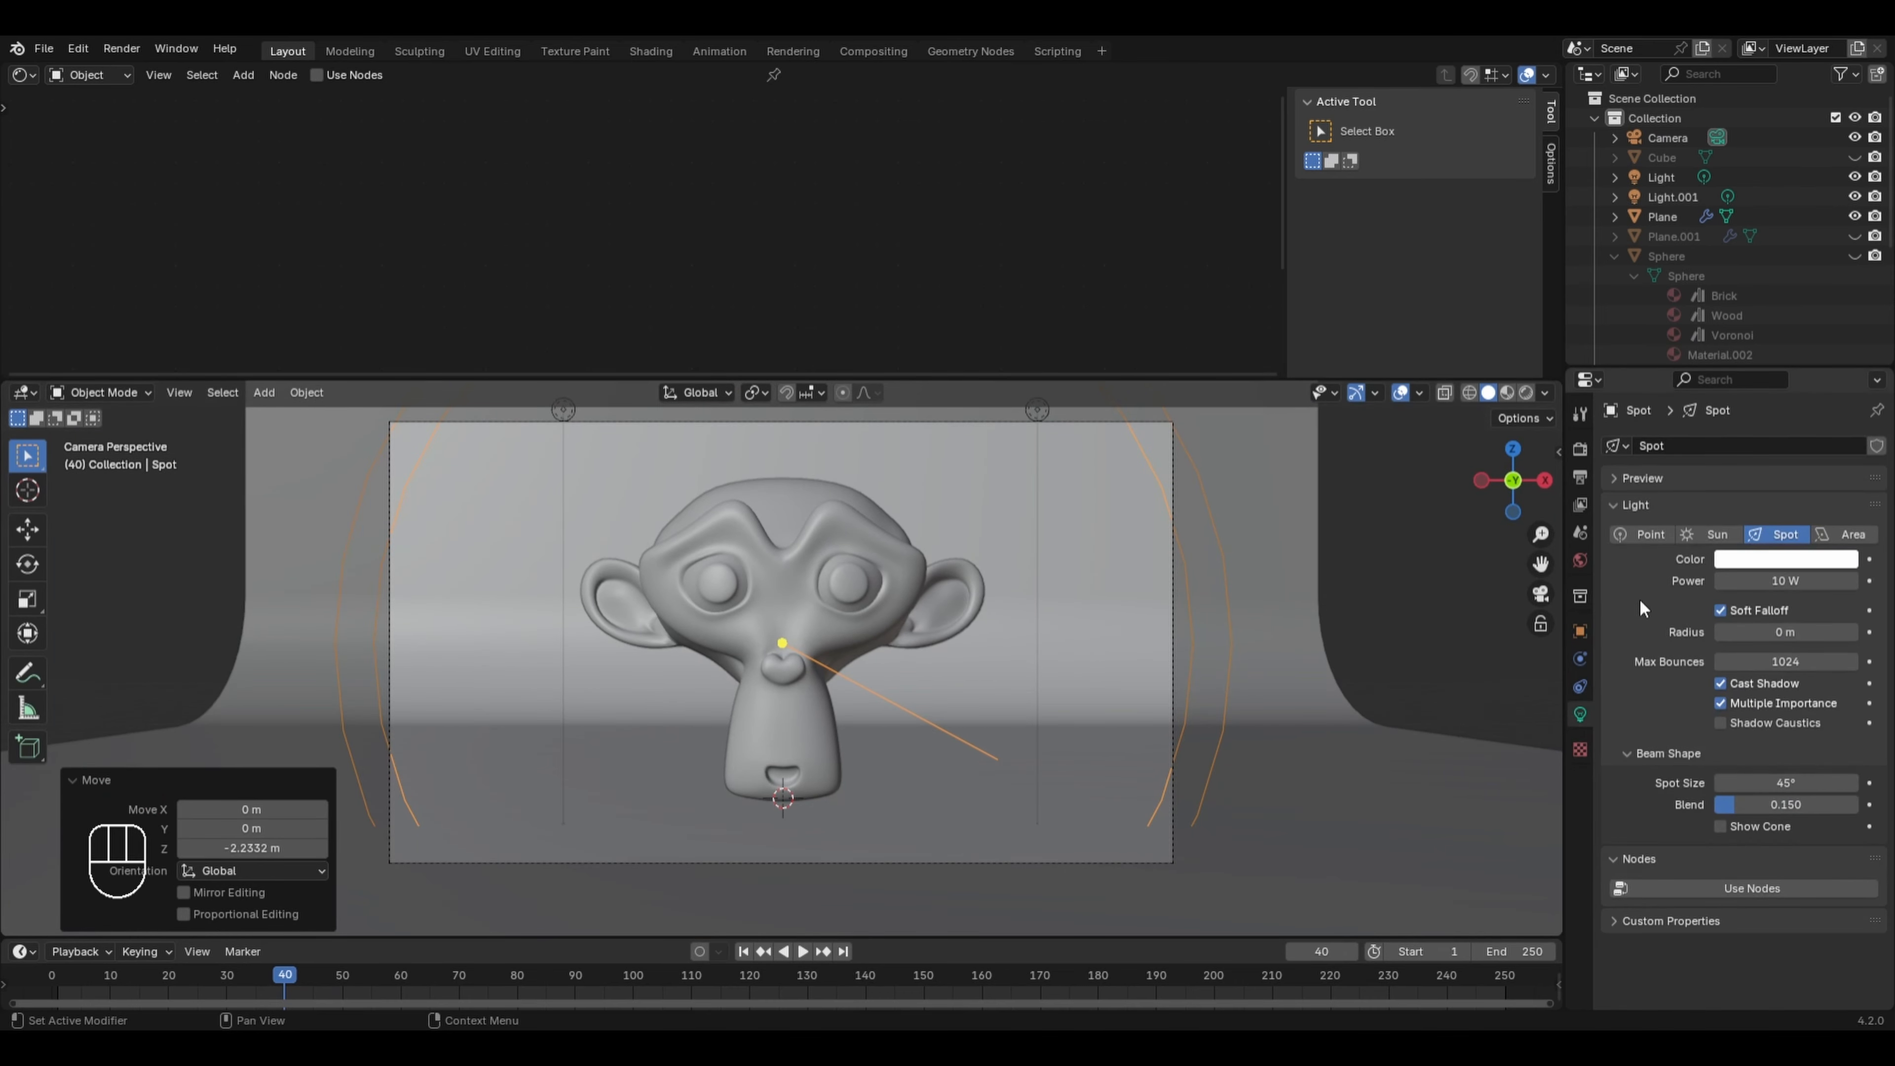
{"action": "left_click", "coordinate": [1746, 560]}
{"action": "left_click", "coordinate": [1814, 314]}
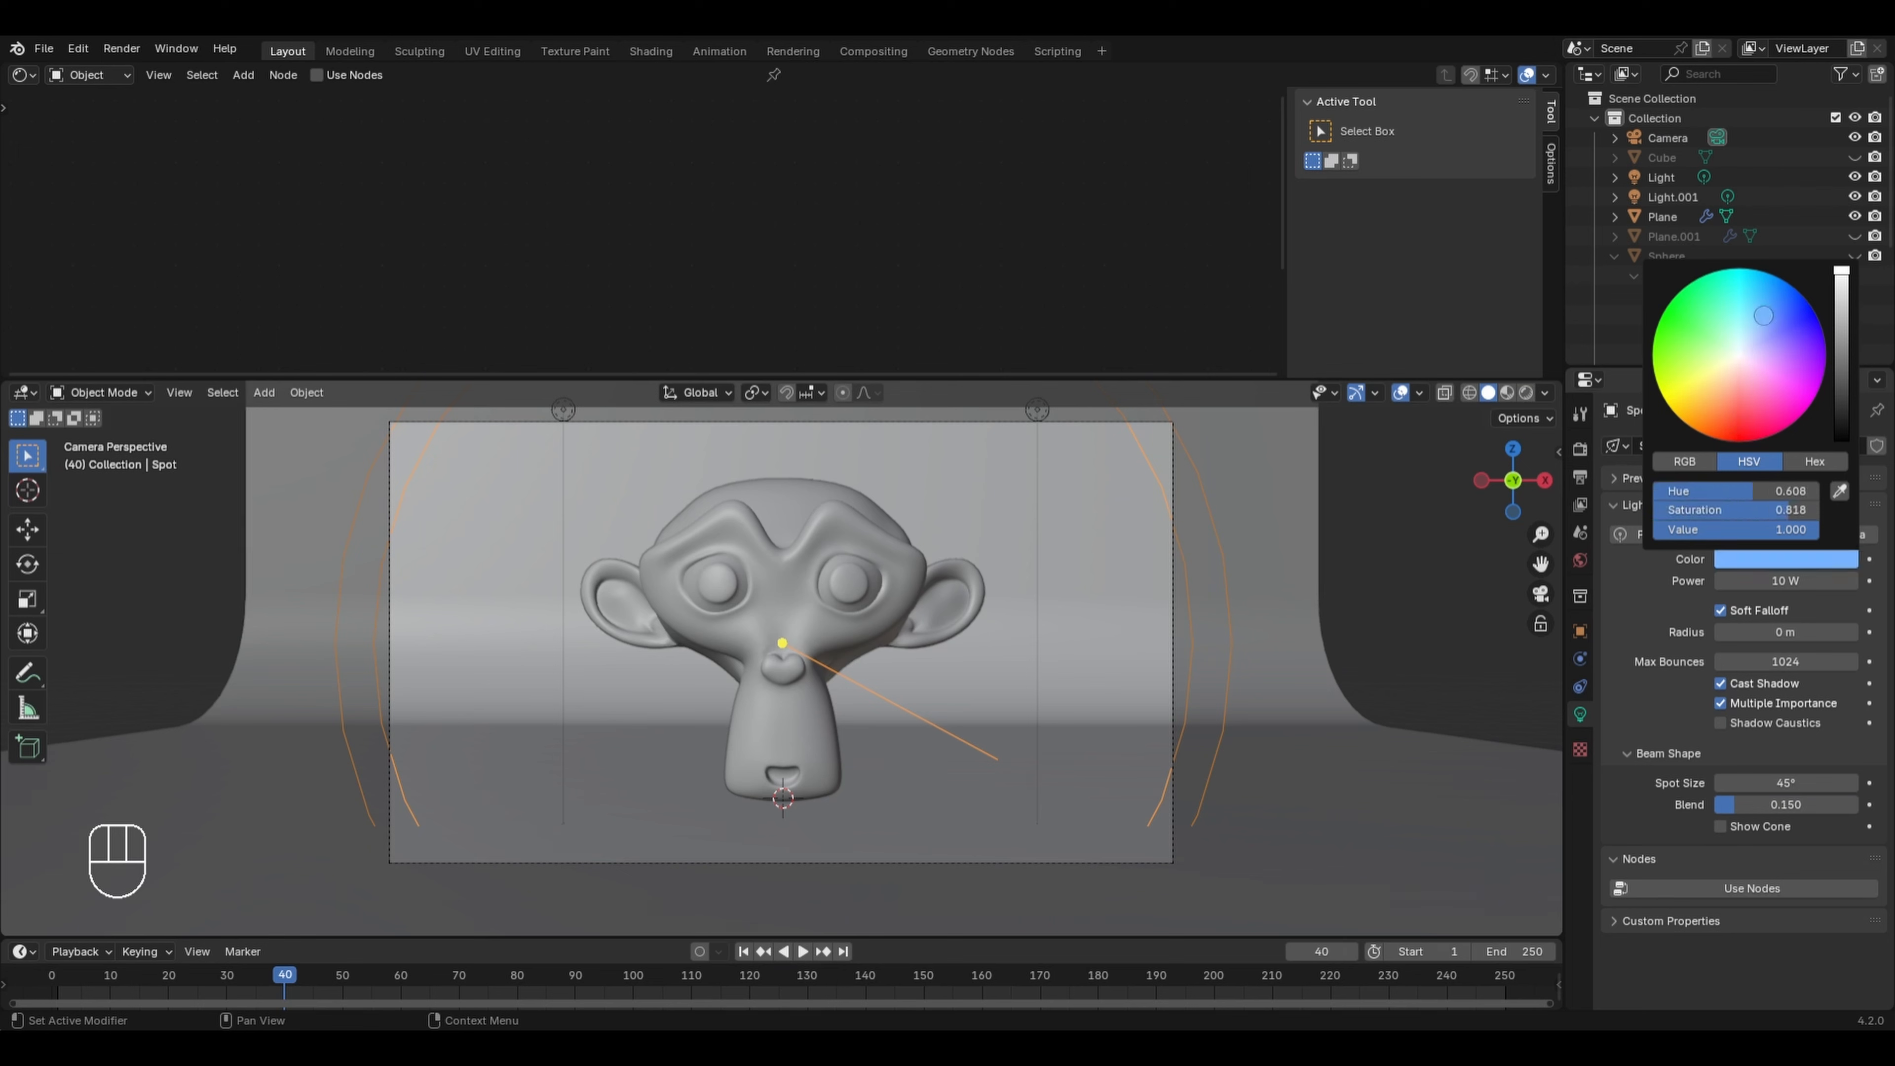
{"action": "left_click", "coordinate": [1764, 582]}
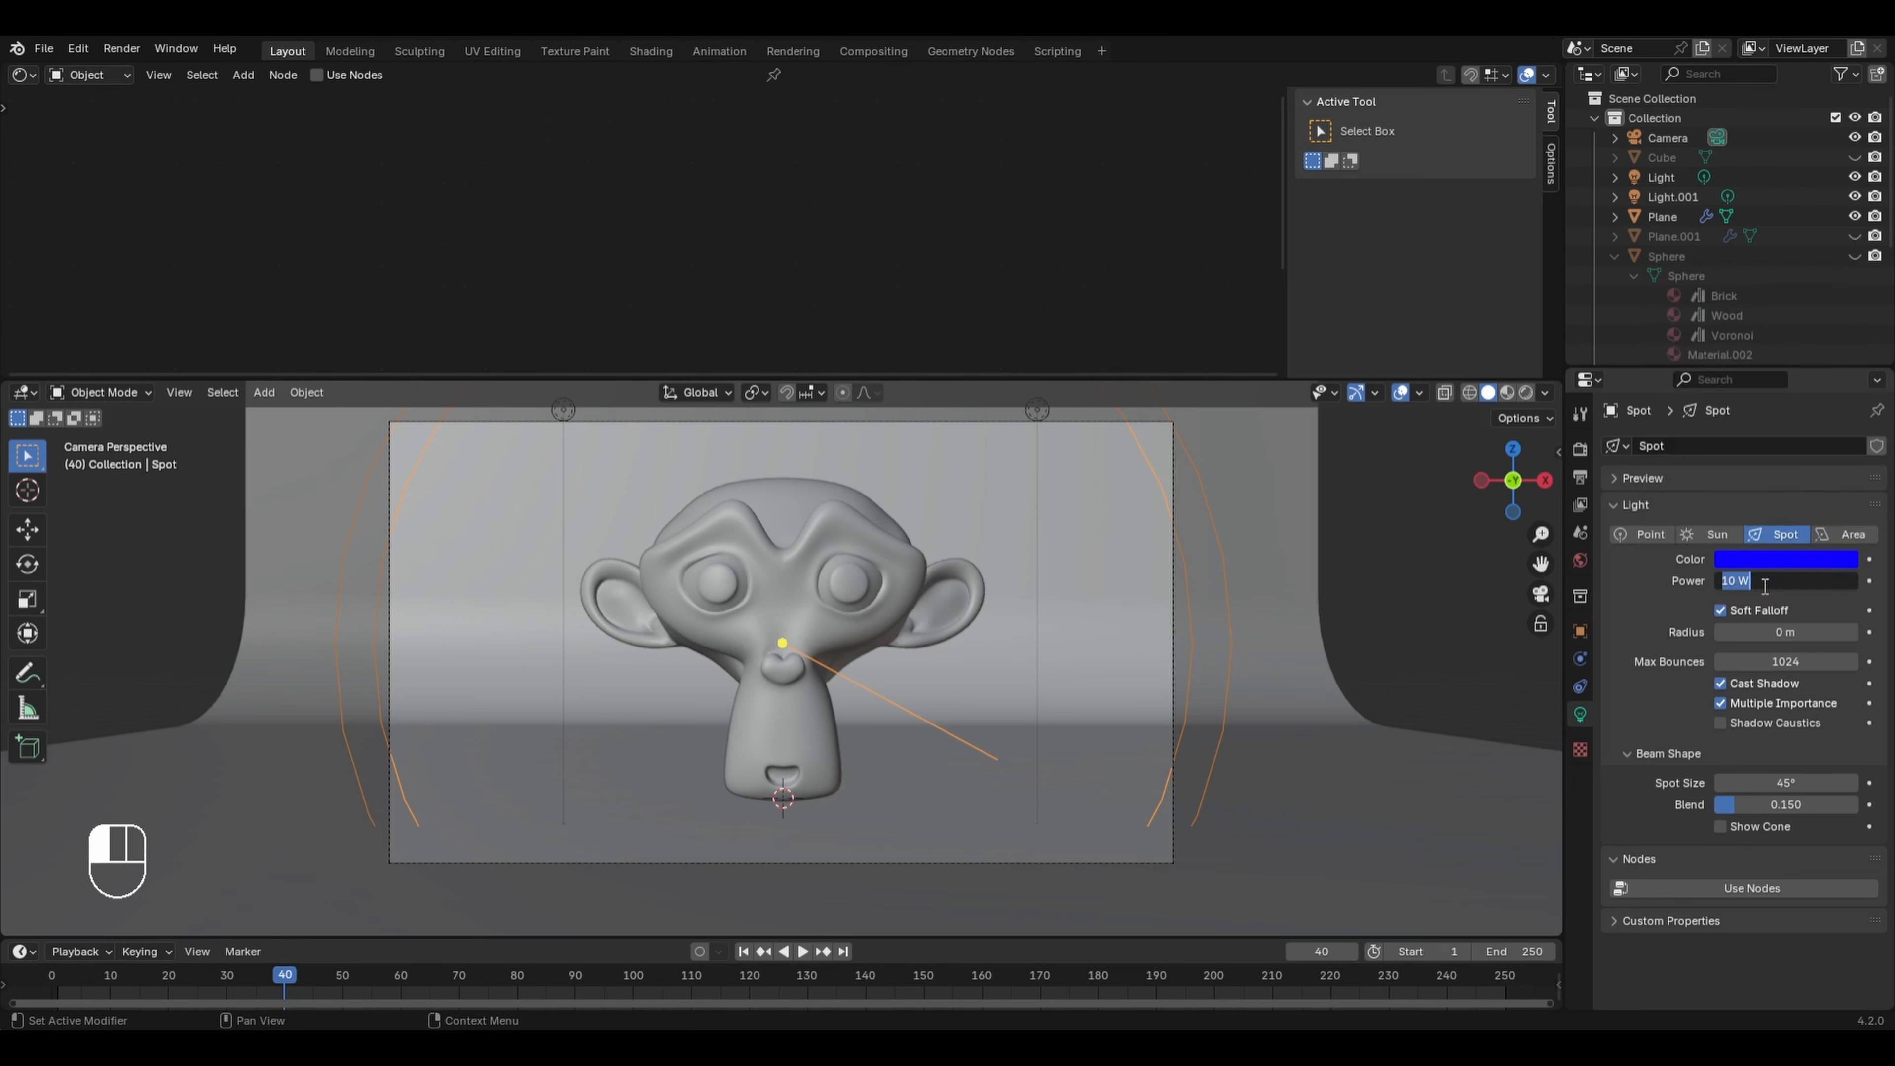
{"action": "type", "text": "2000"}
{"action": "key", "text": "Return"}
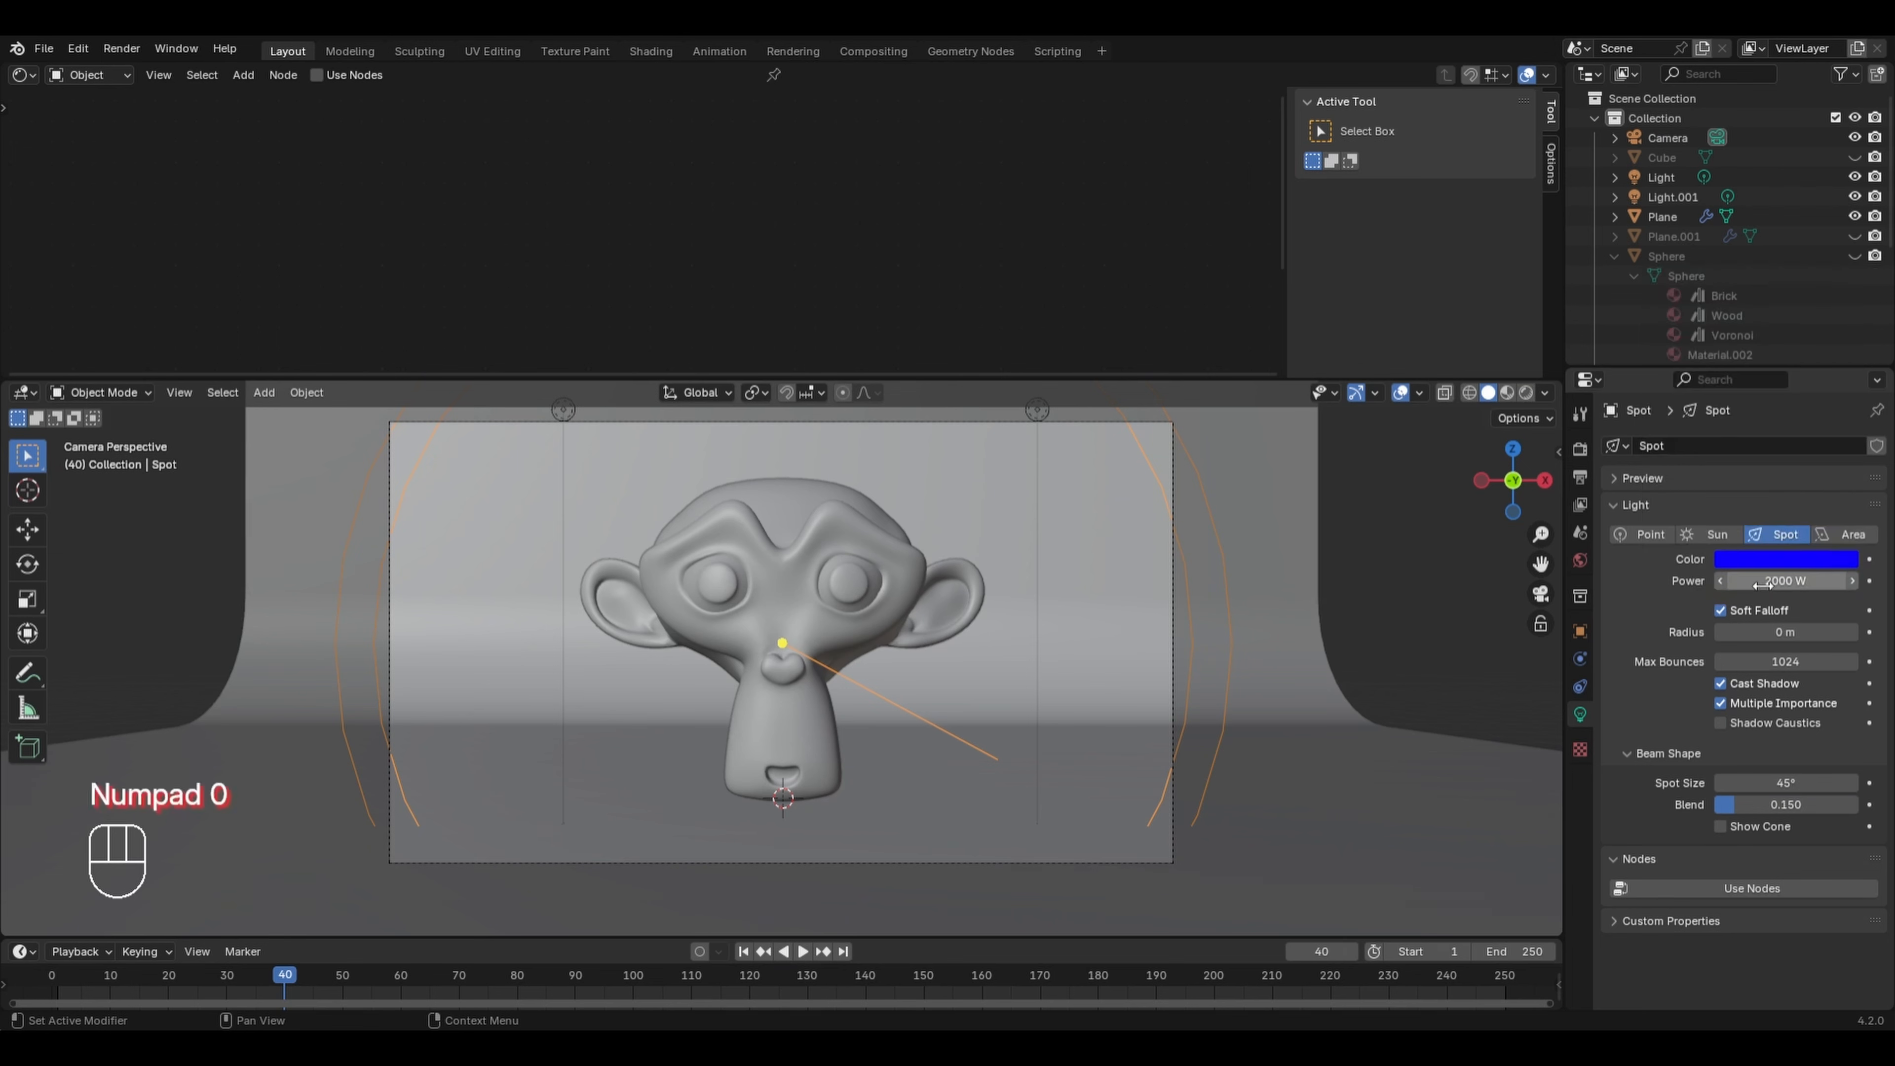
- Switch to rendered shading and set the monkey head's Subsurface Scattering scale to 2.350
{"action": "left_click", "coordinate": [1527, 393]}
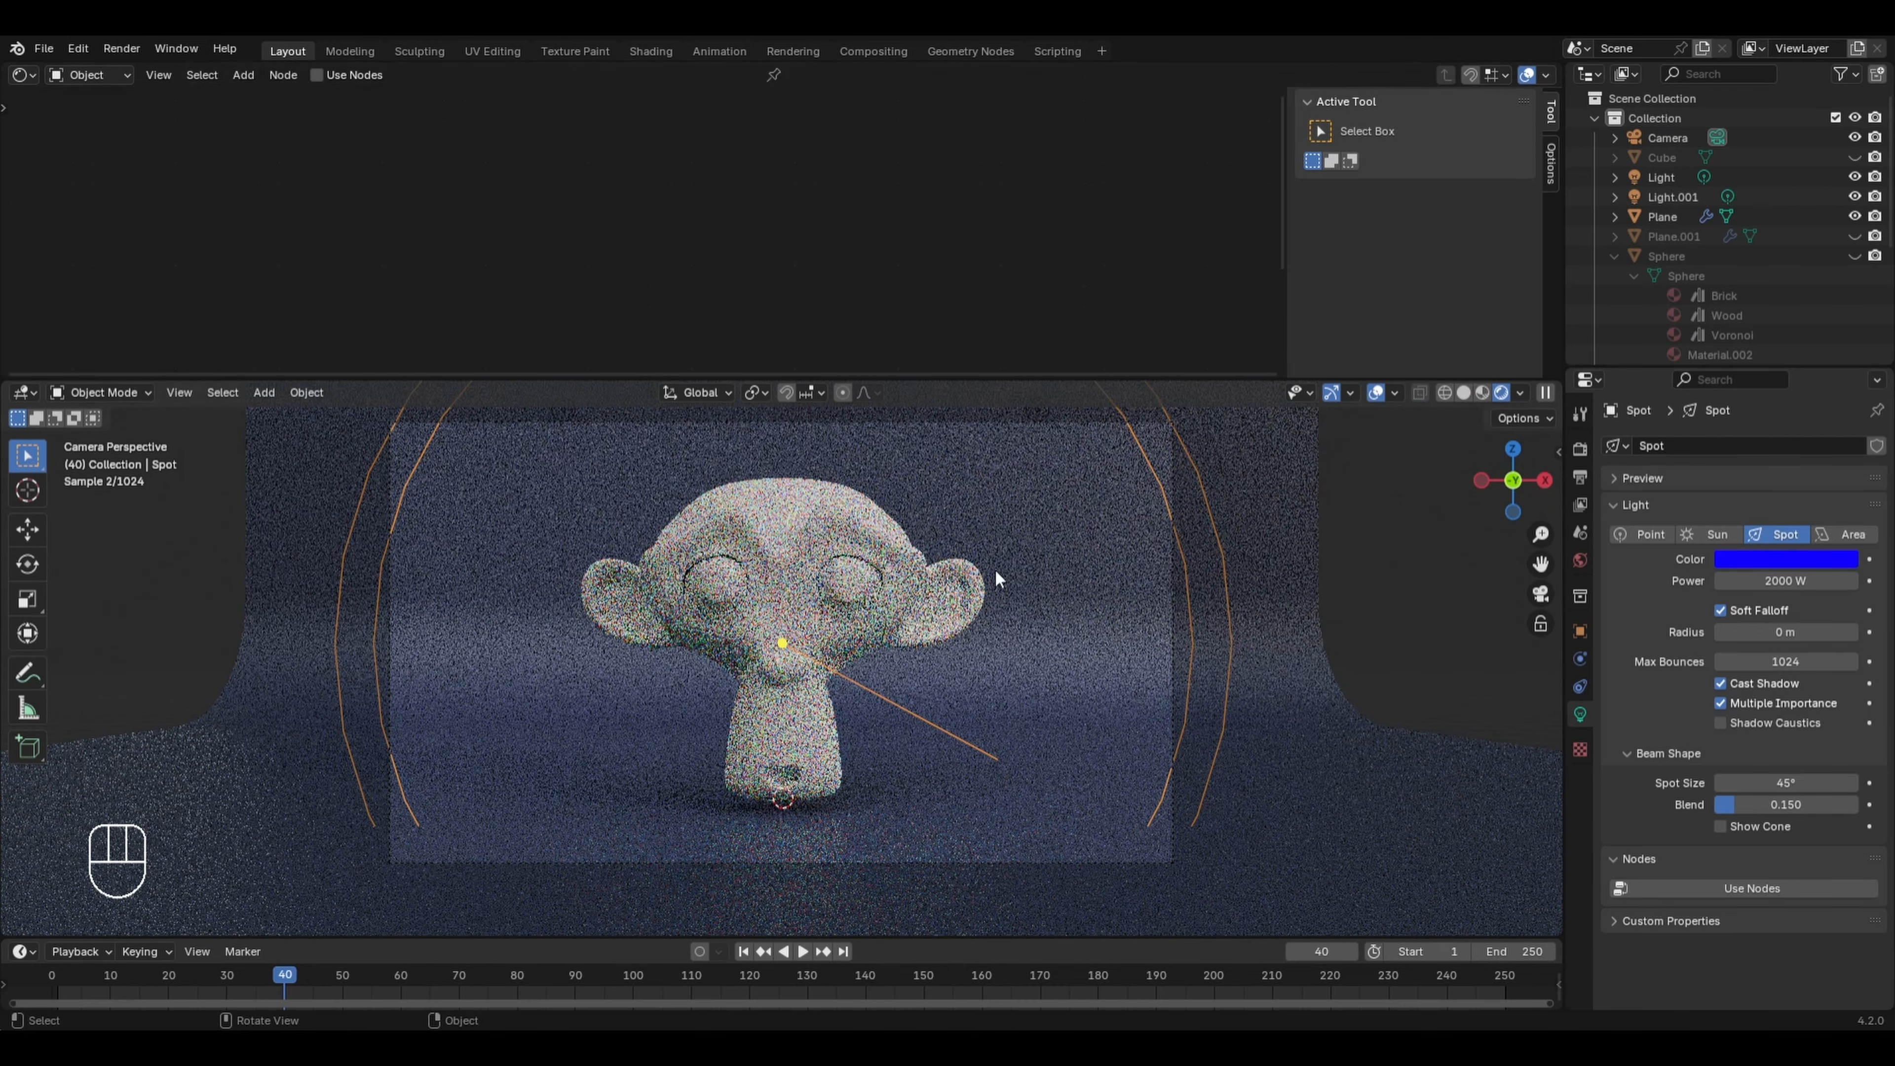
{"action": "scroll", "coordinate": [1278, 537], "scroll_direction": "up", "scroll_amount": 6}
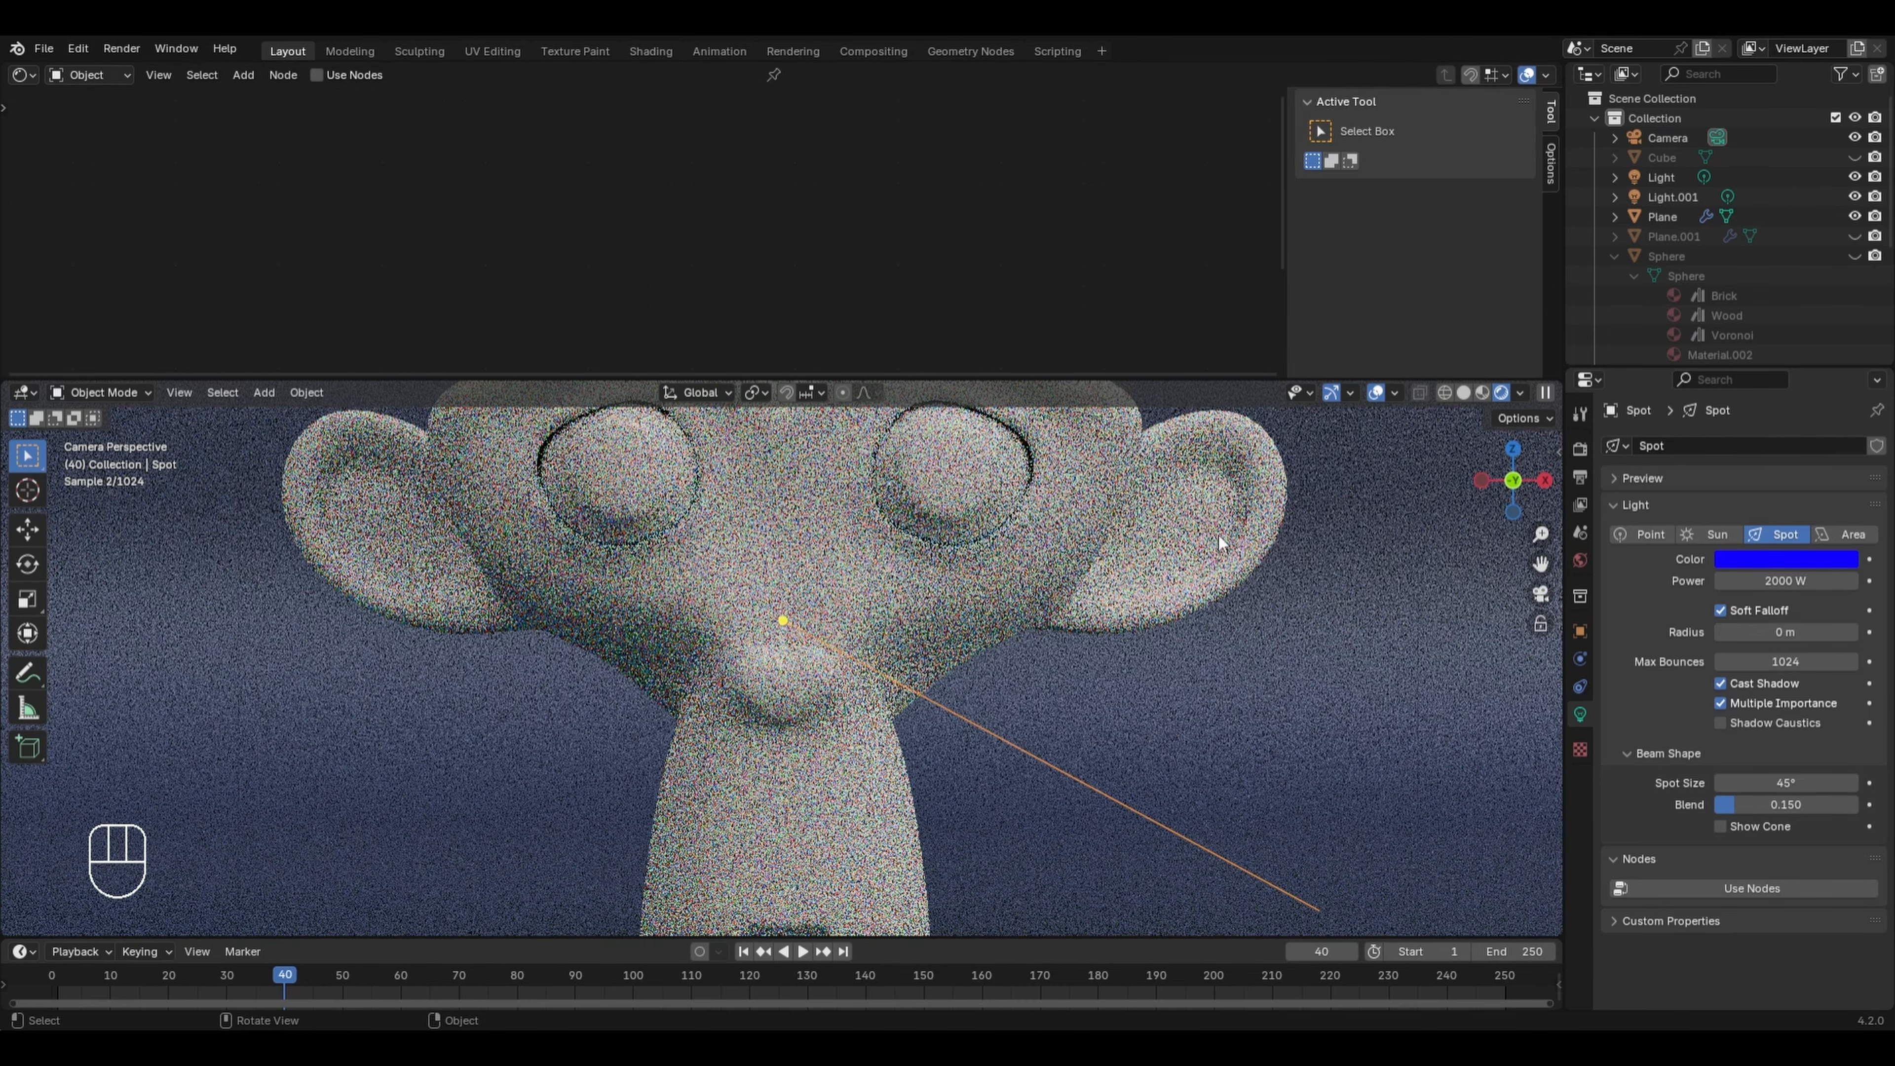
{"action": "left_click", "coordinate": [946, 509]}
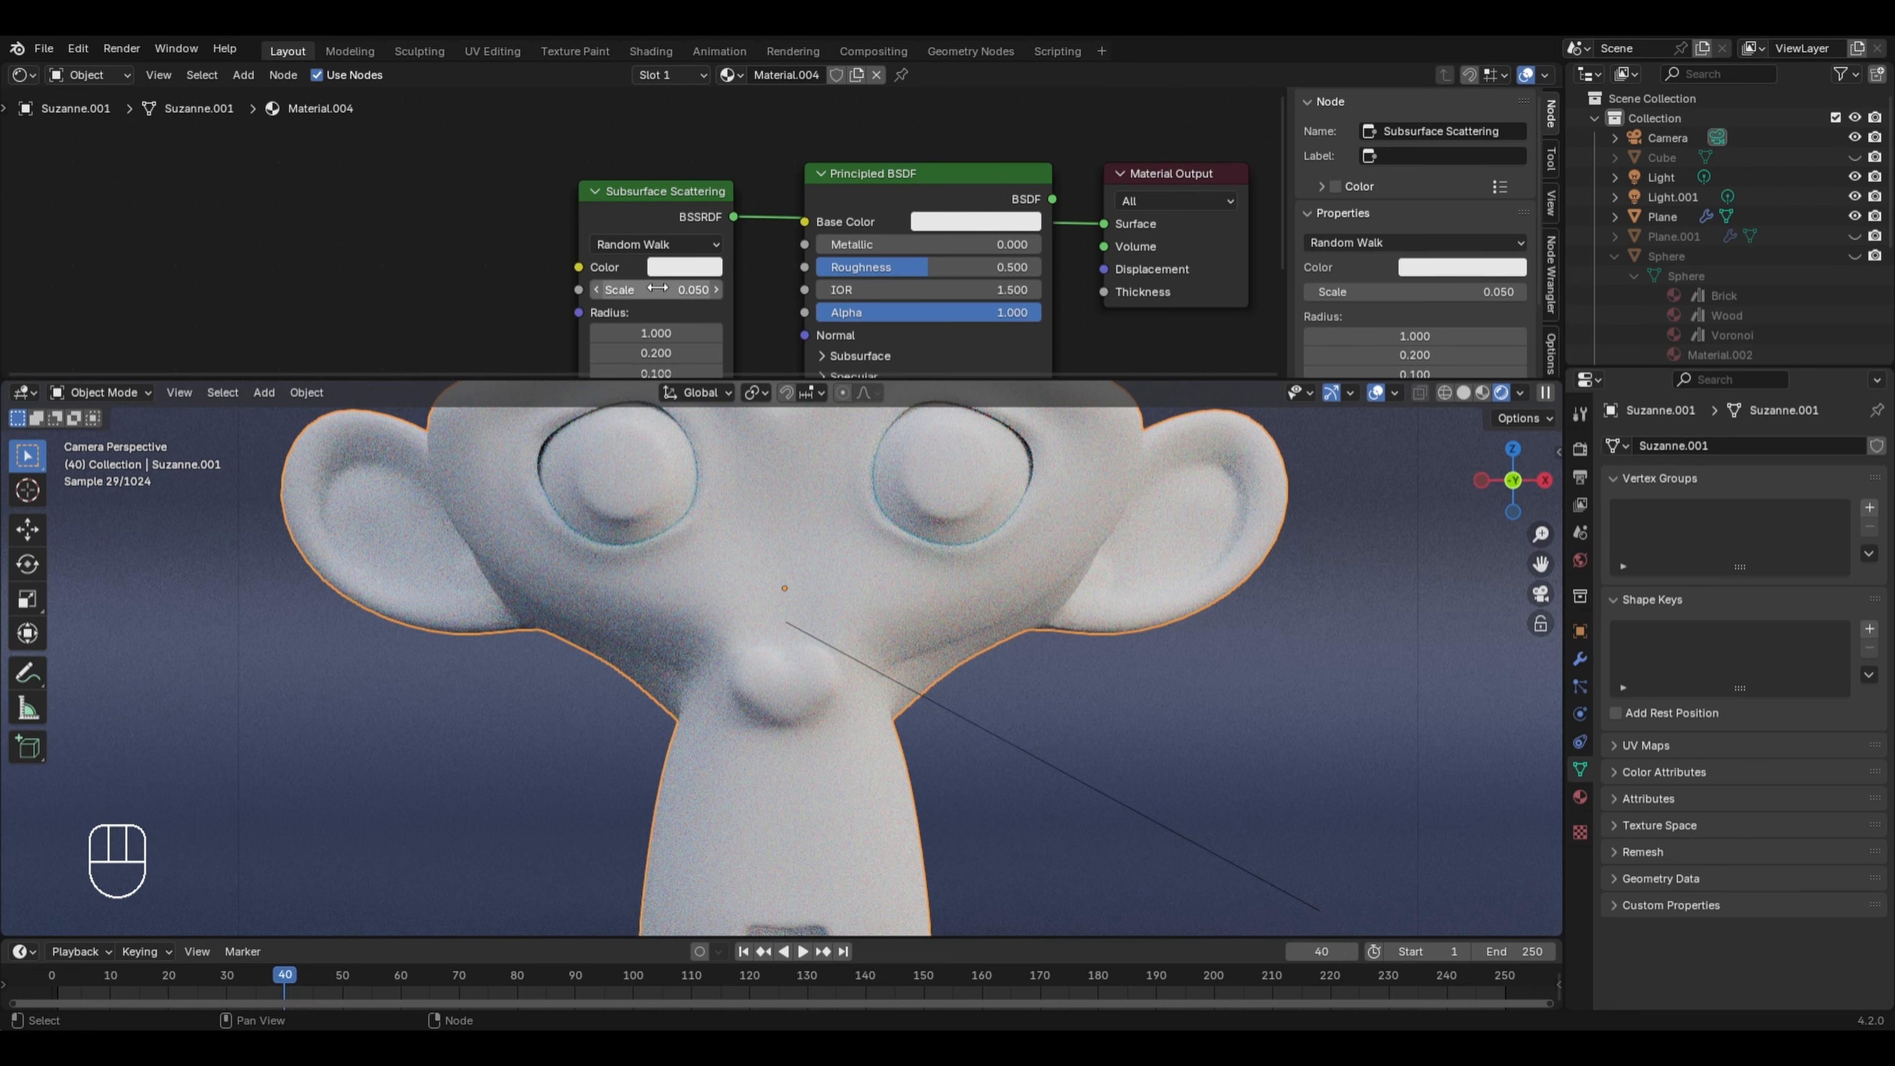
{"action": "left_click_drag", "start_coordinate": [660, 293], "coordinate": [761, 293]}
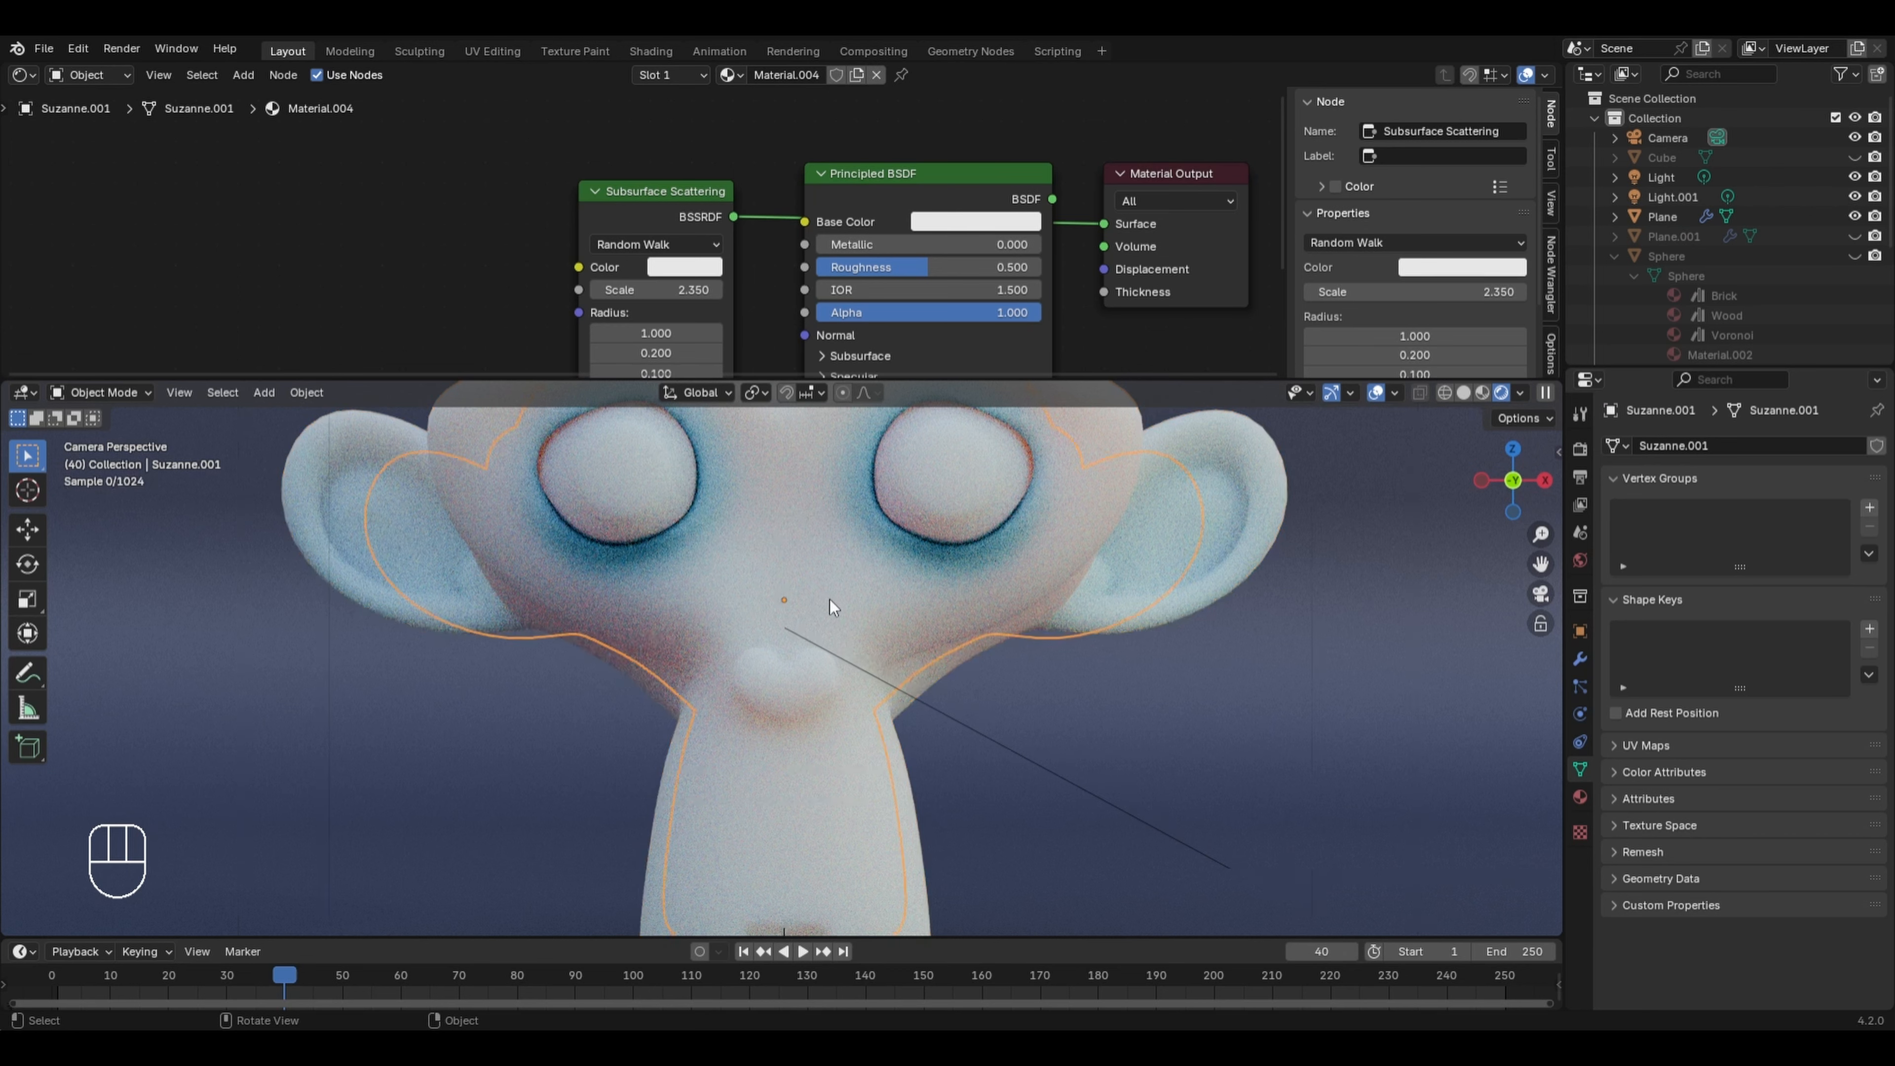
- Inspect the monkey head from the side and in camera view, and set its Subsurface Scattering color to light orange
{"action": "middle_click_drag", "start_coordinate": [829, 600], "coordinate": [736, 620]}
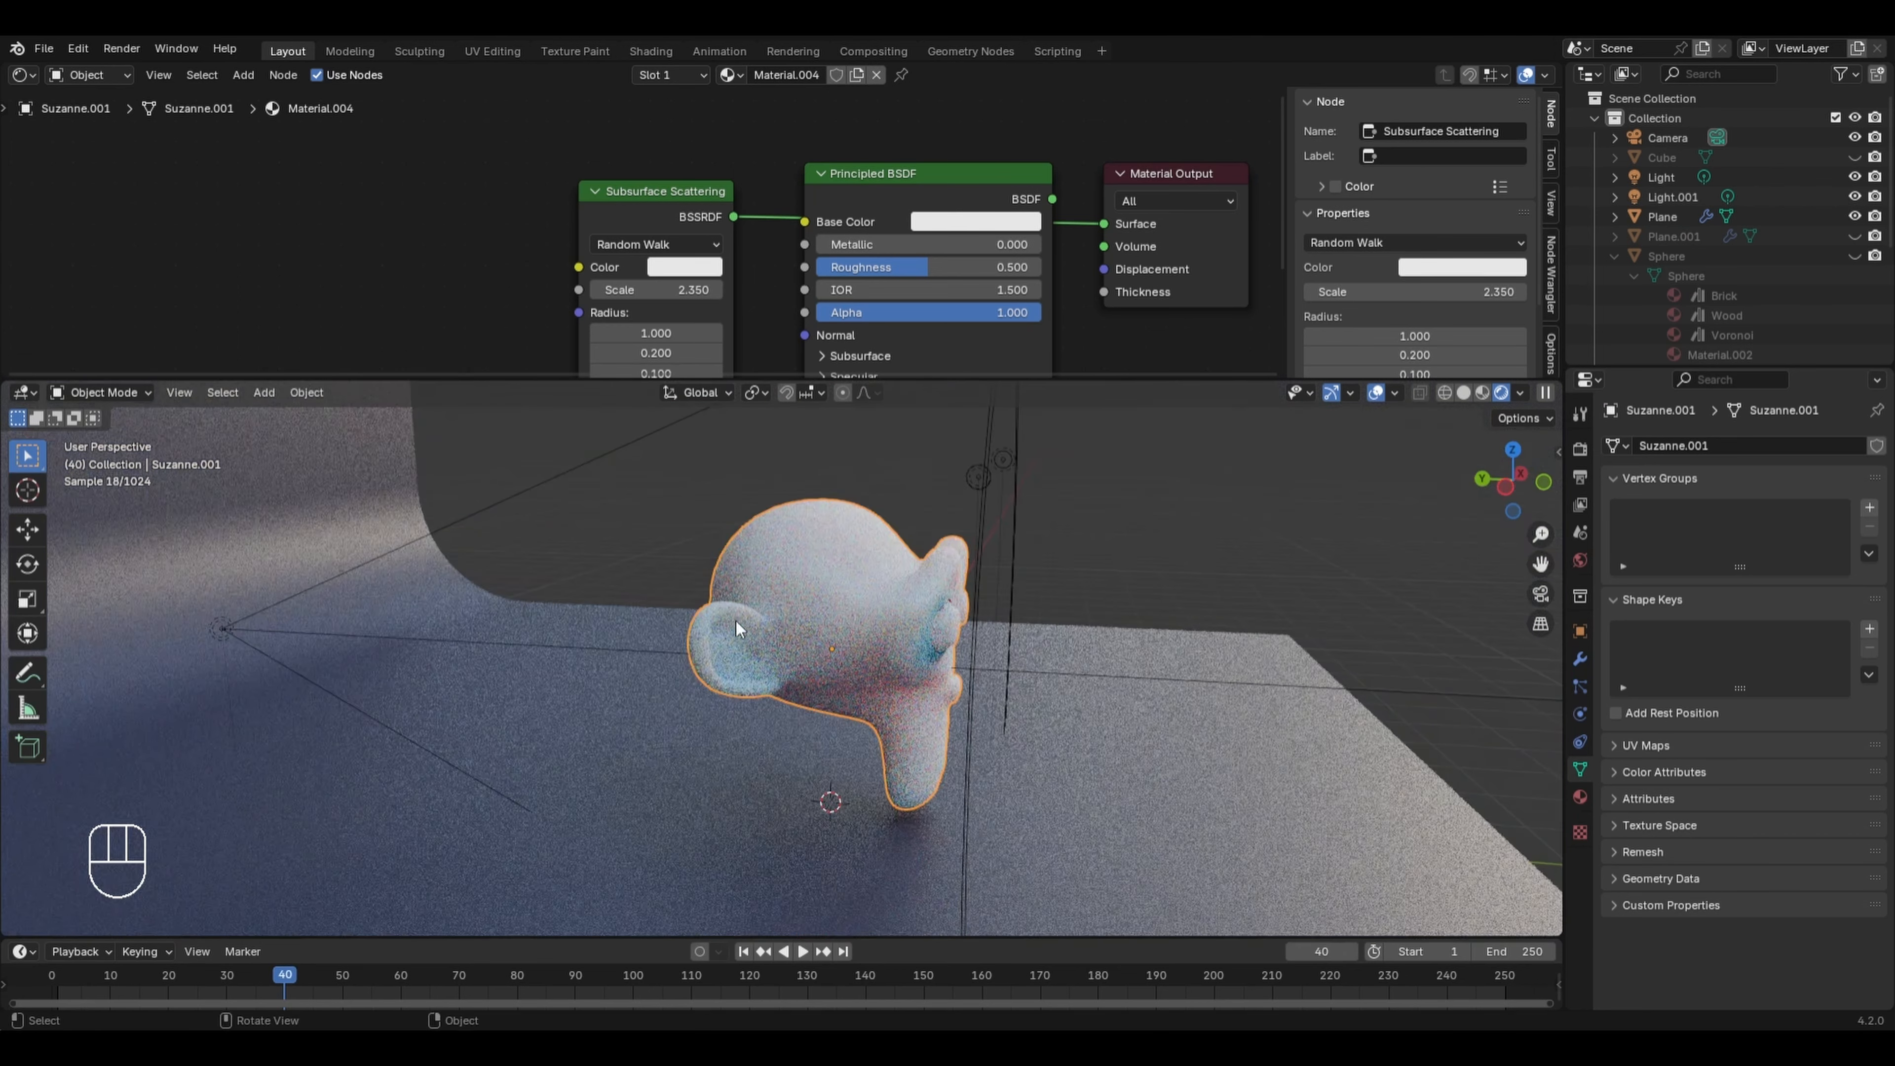
{"action": "scroll", "coordinate": [734, 623], "scroll_direction": "up", "scroll_amount": 2}
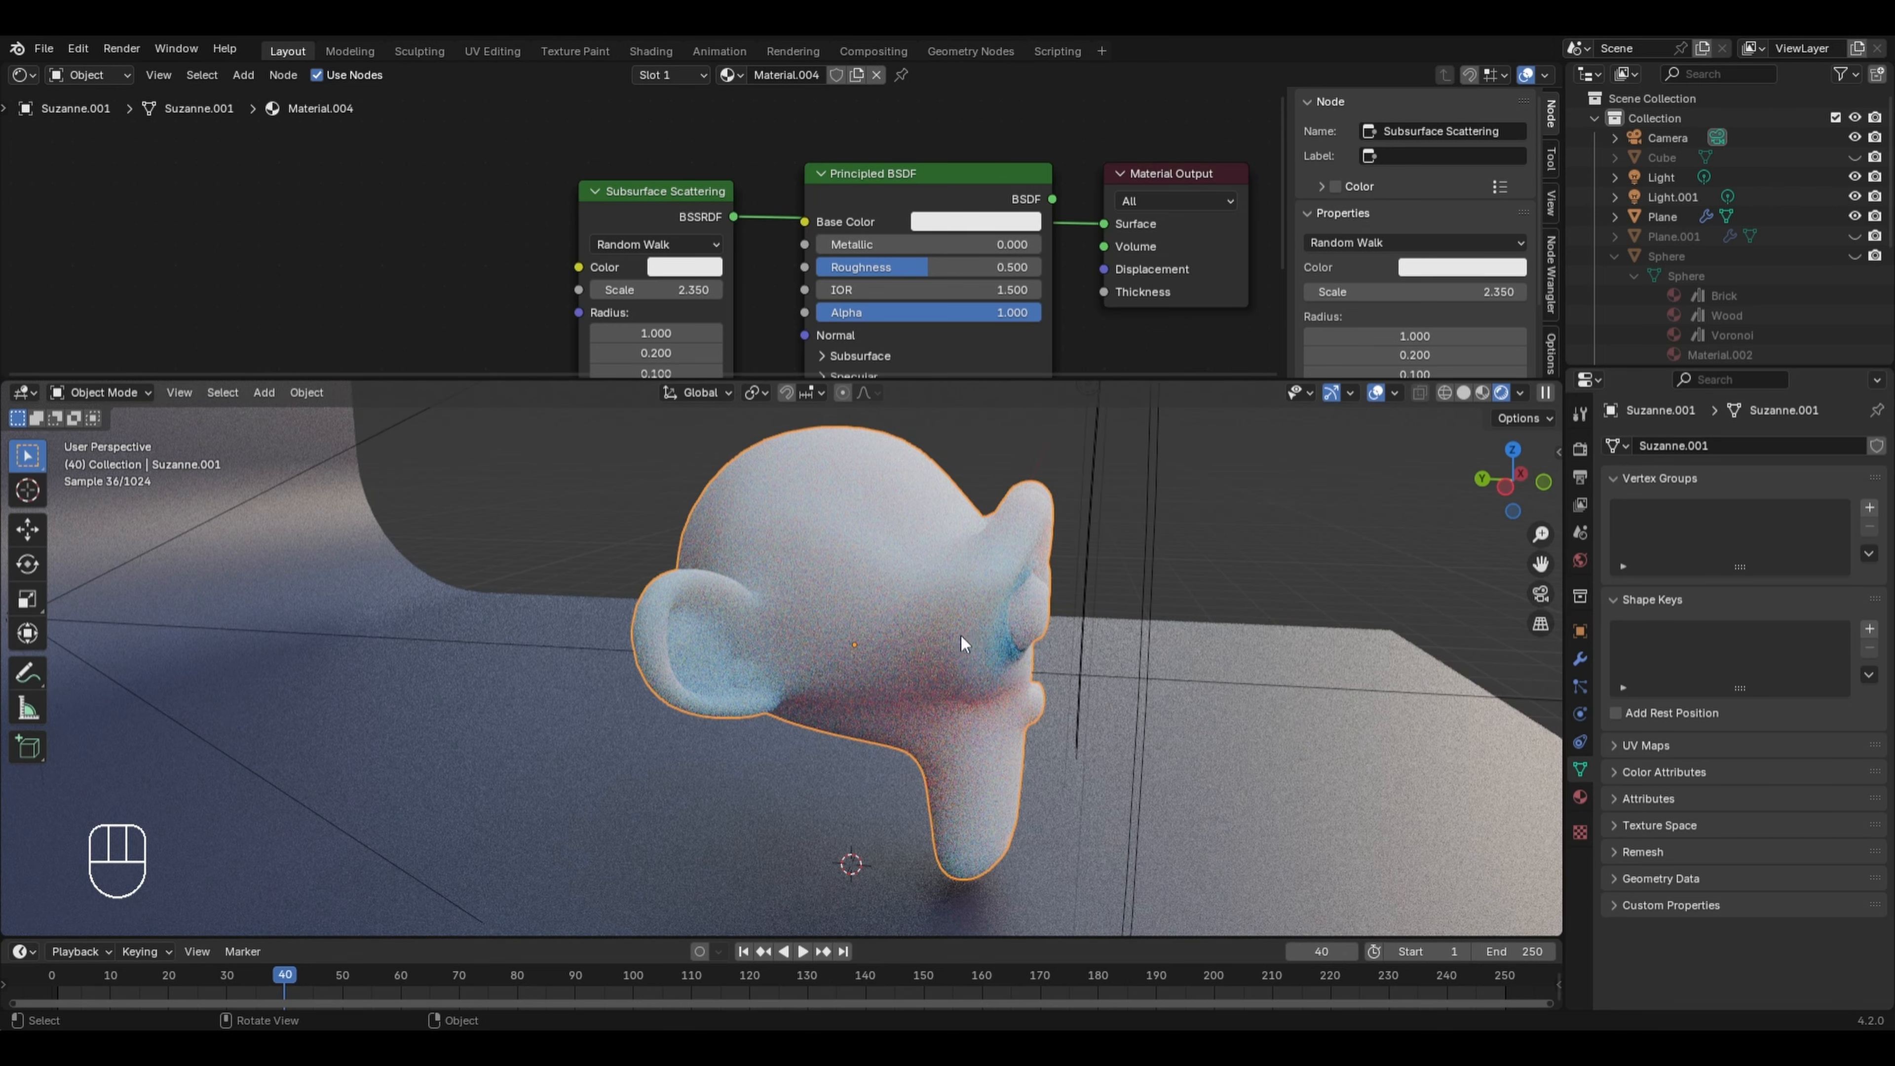
{"action": "key", "text": "KP_0"}
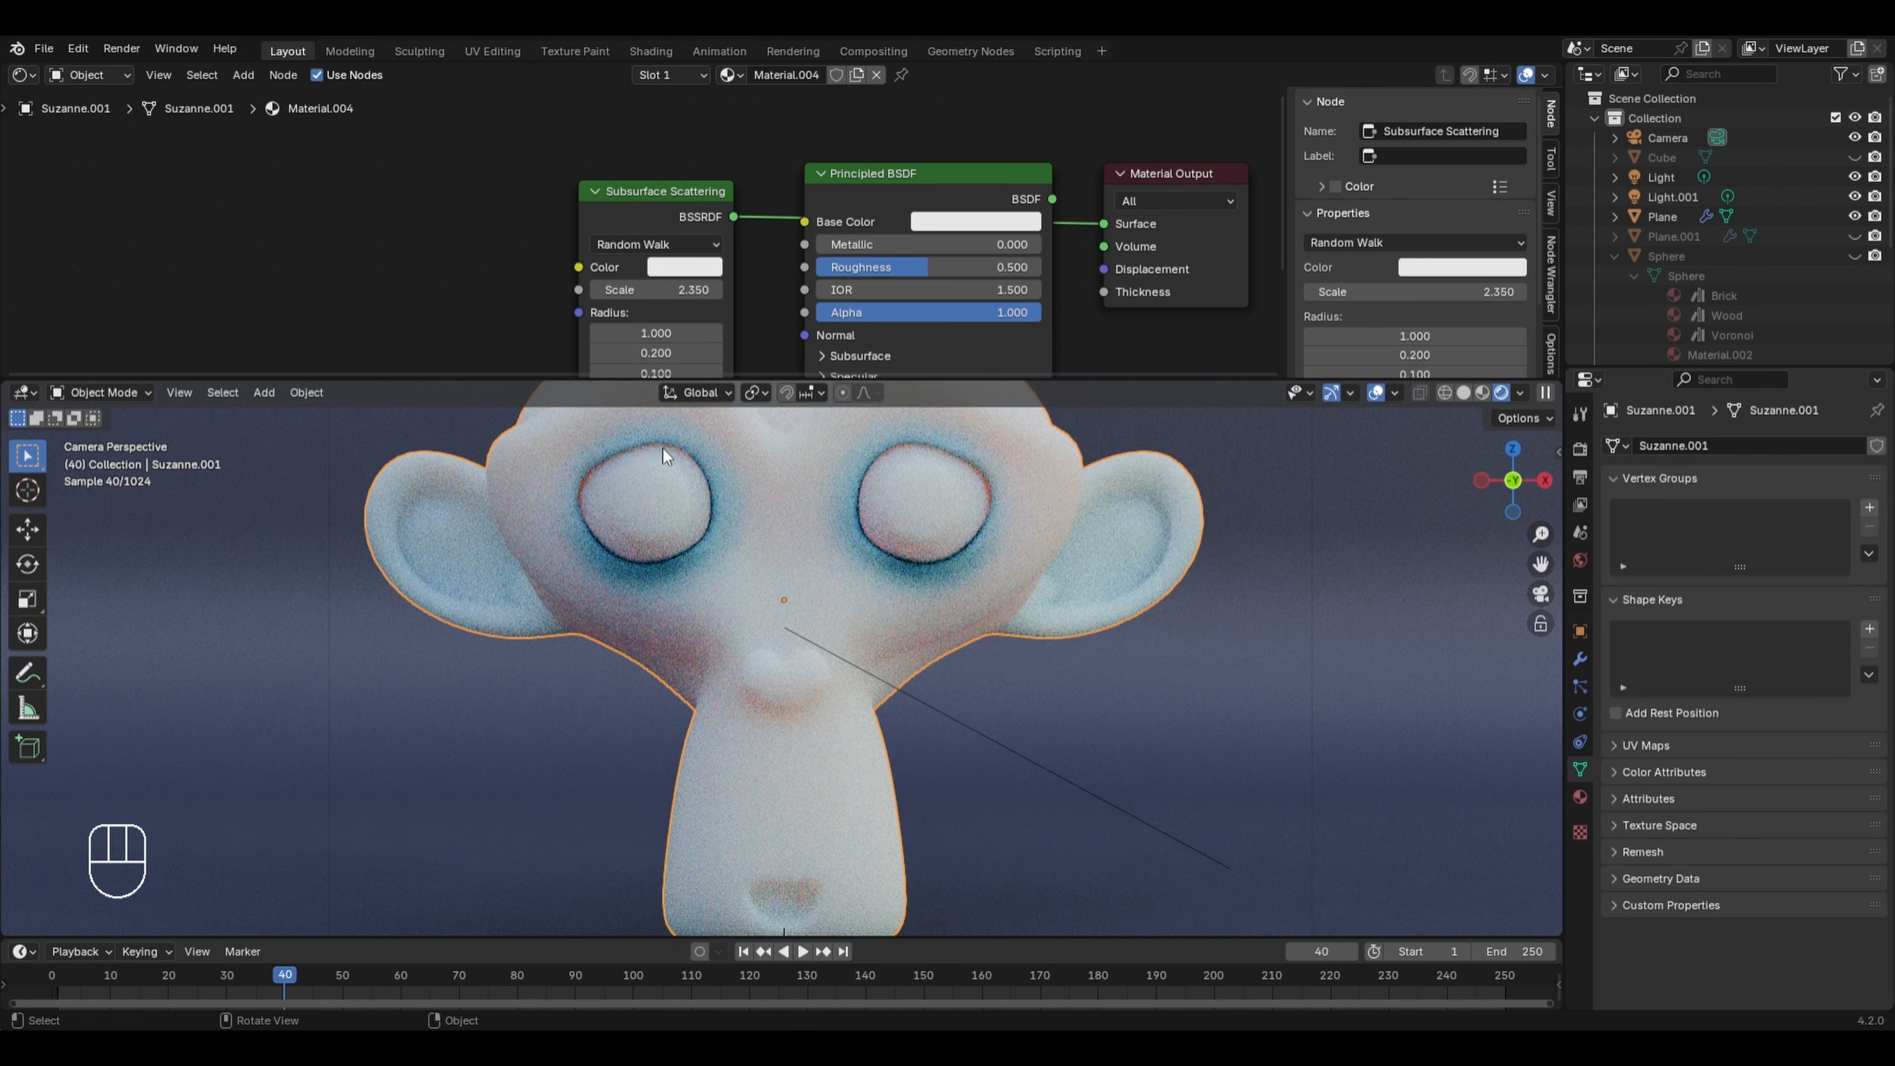
{"action": "scroll", "coordinate": [1034, 440], "scroll_direction": "up", "scroll_amount": 3}
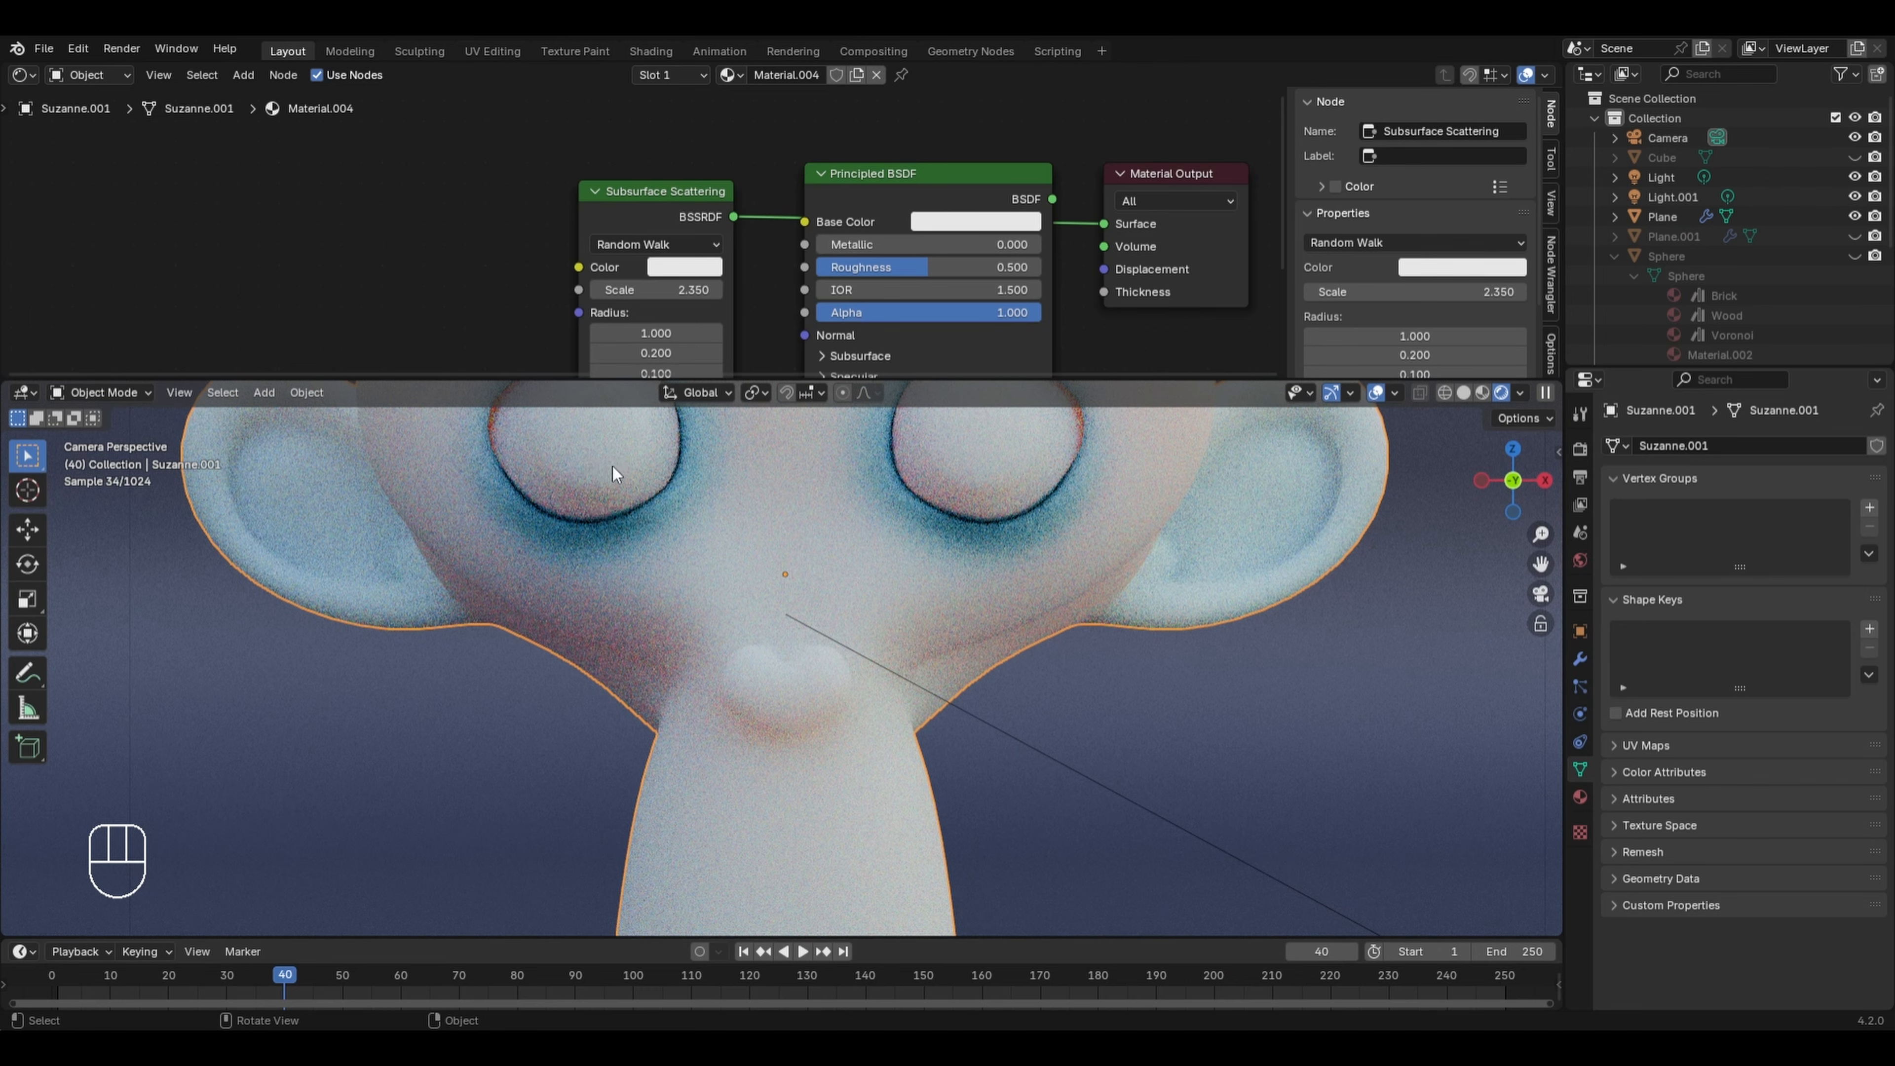
{"action": "left_click", "coordinate": [687, 269]}
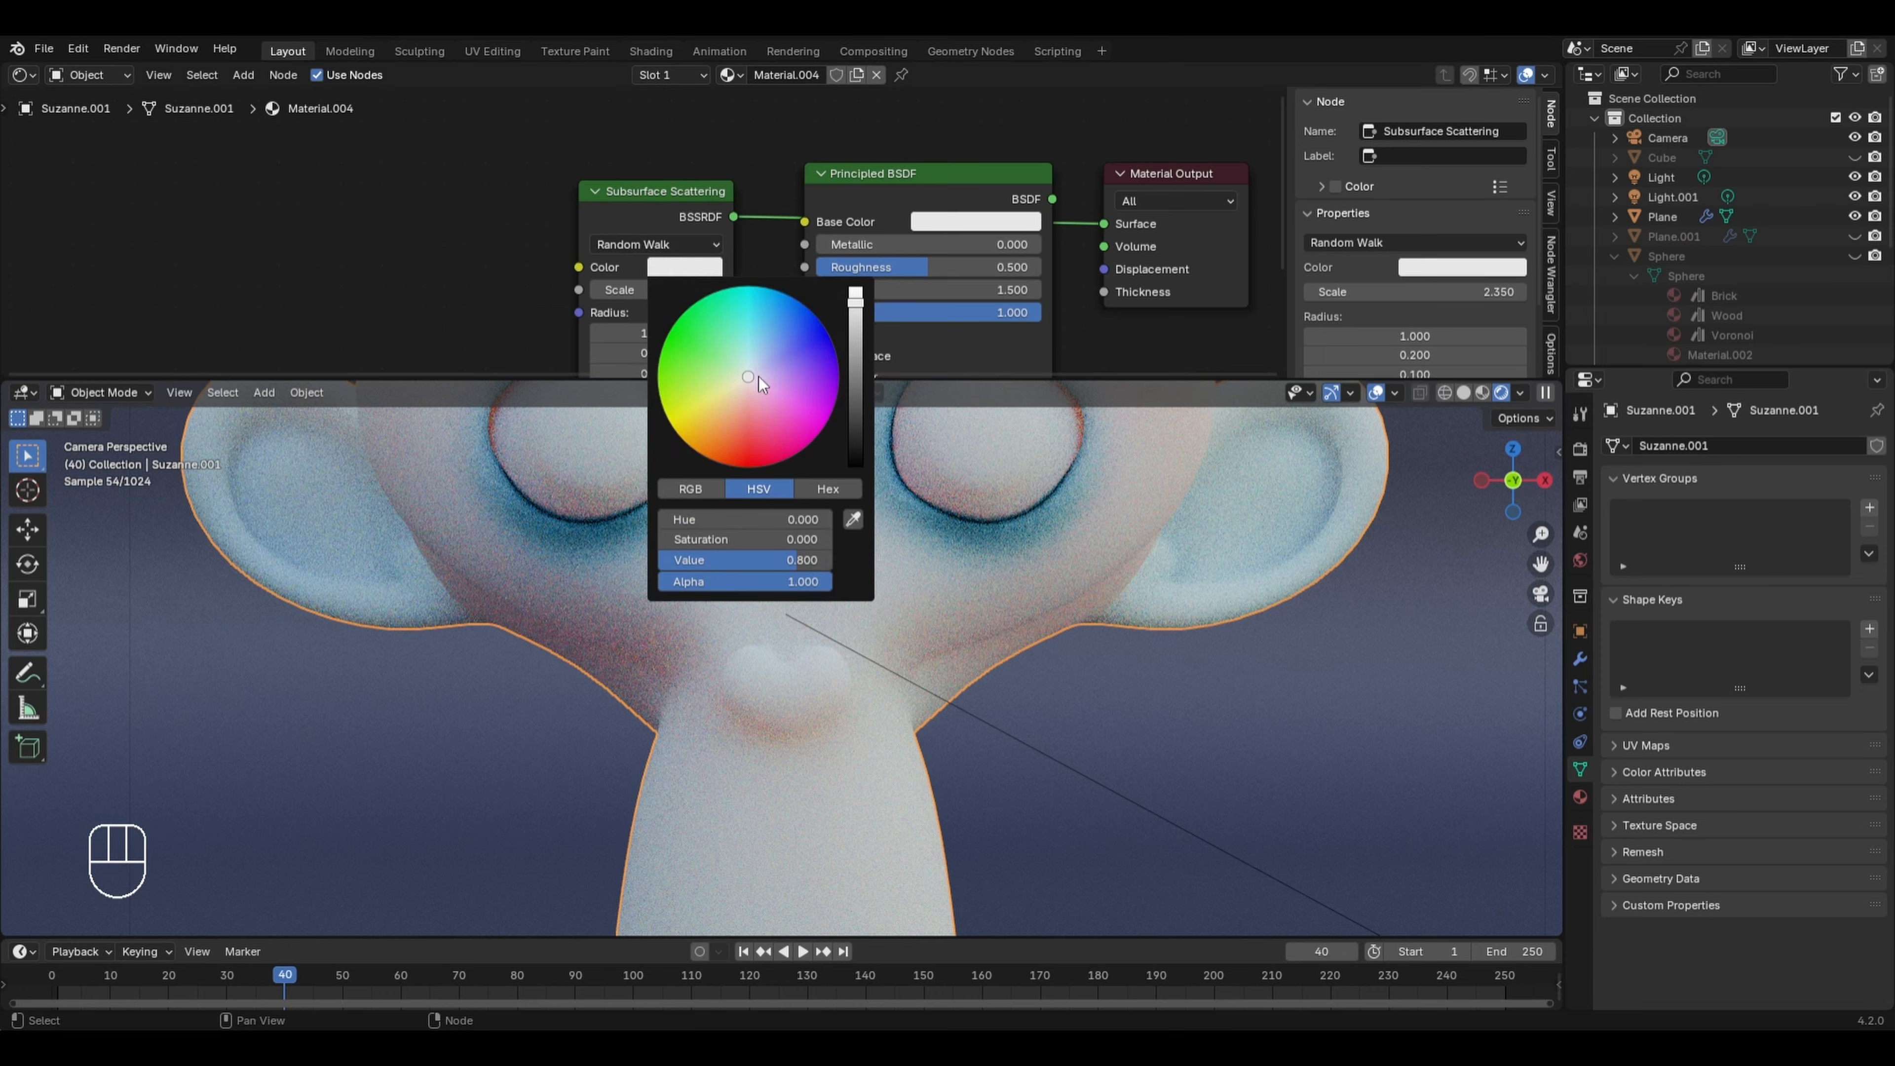
{"action": "mouse_move", "coordinate": [758, 376]}
{"action": "left_mouse_down"}
{"action": "mouse_move", "coordinate": [711, 405]}
{"action": "mouse_move", "coordinate": [726, 414]}
{"action": "left_mouse_up"}
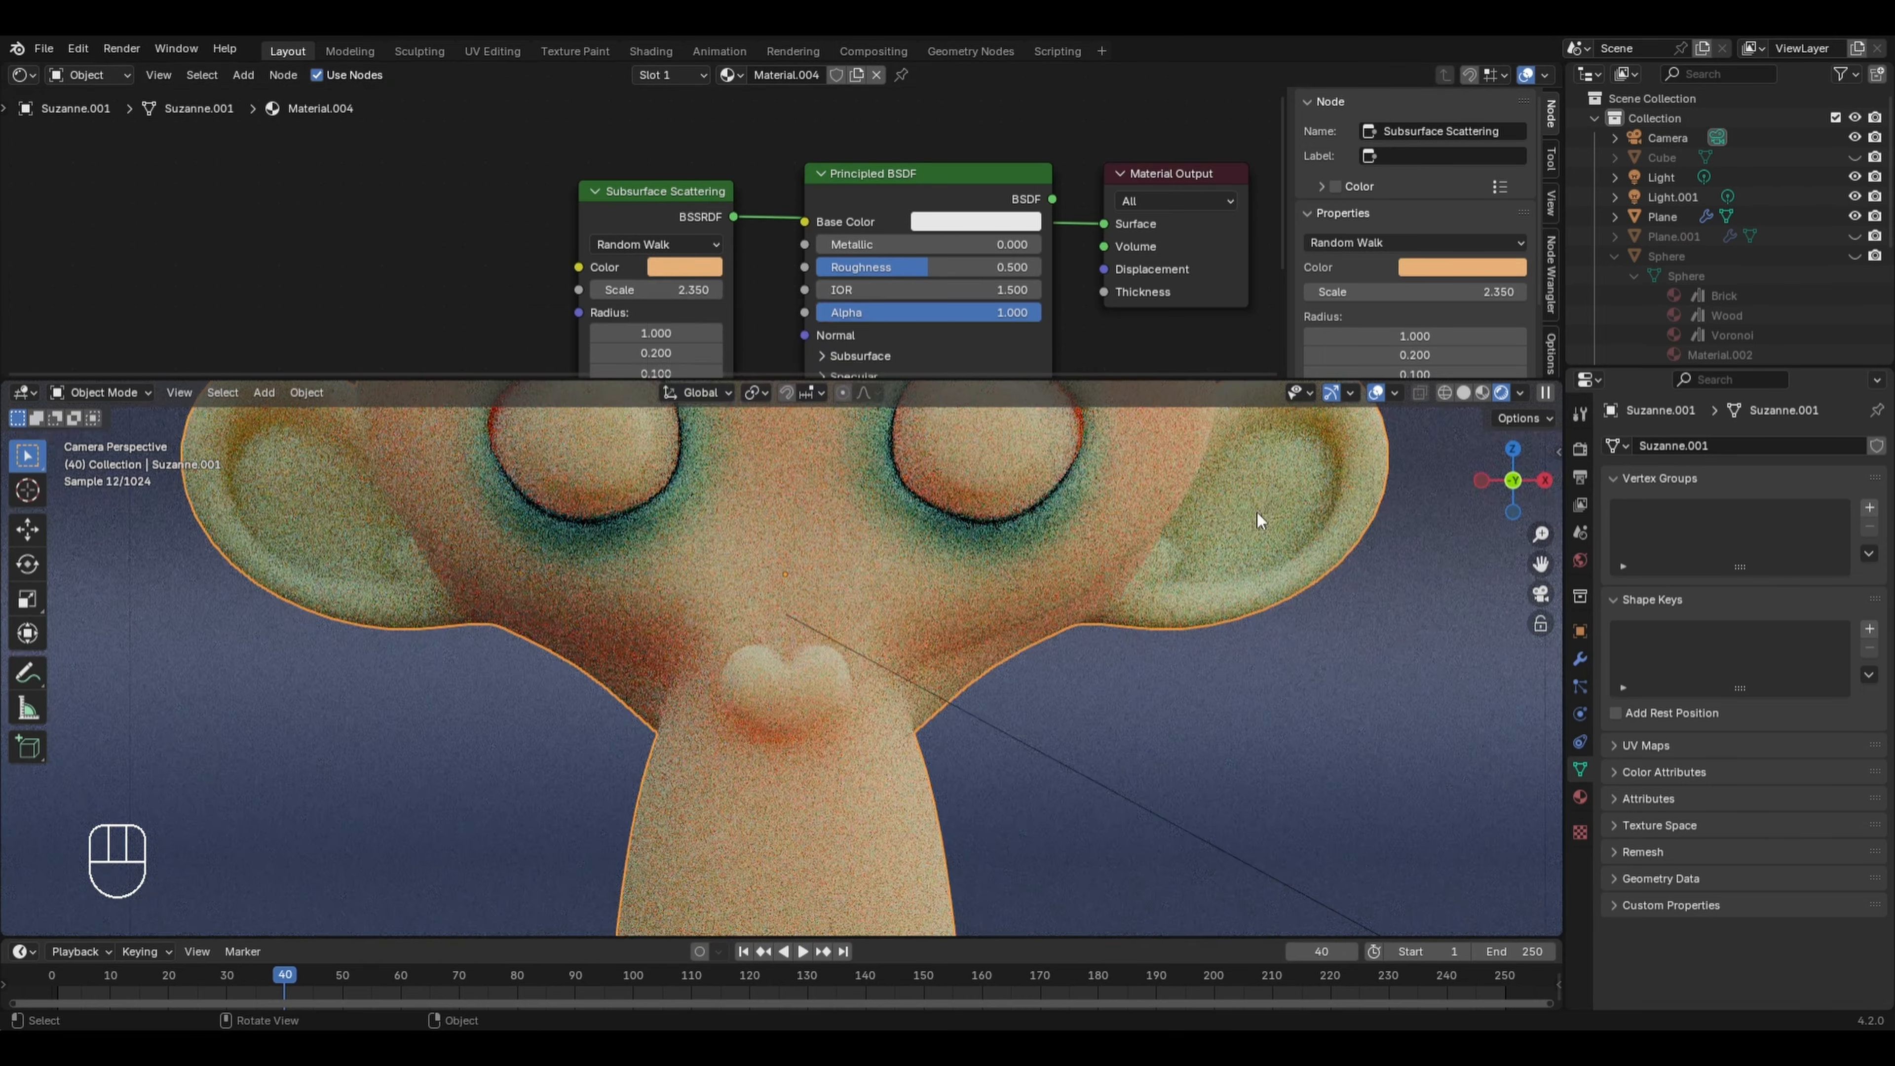
{"action": "scroll", "coordinate": [1257, 513], "scroll_direction": "down", "scroll_amount": 3}
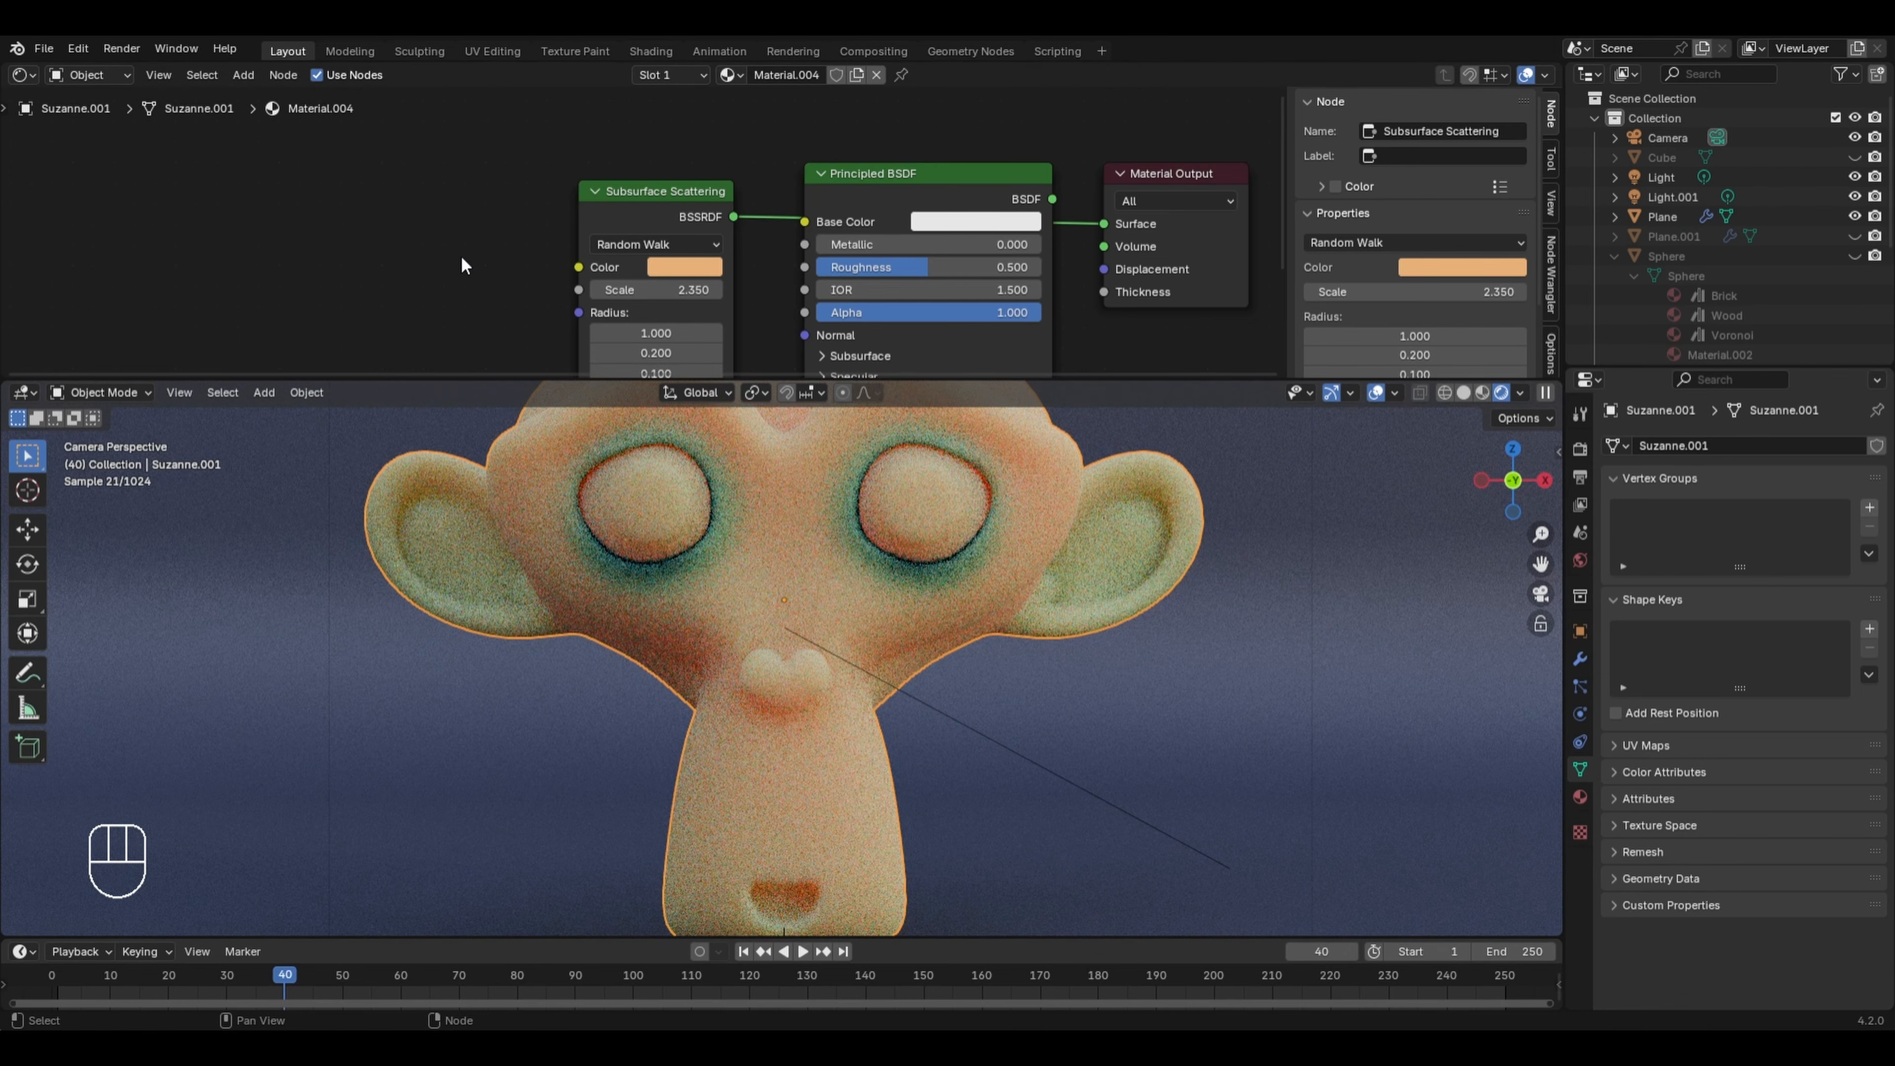
{"action": "scroll", "coordinate": [1056, 586], "scroll_direction": "down", "scroll_amount": 4}
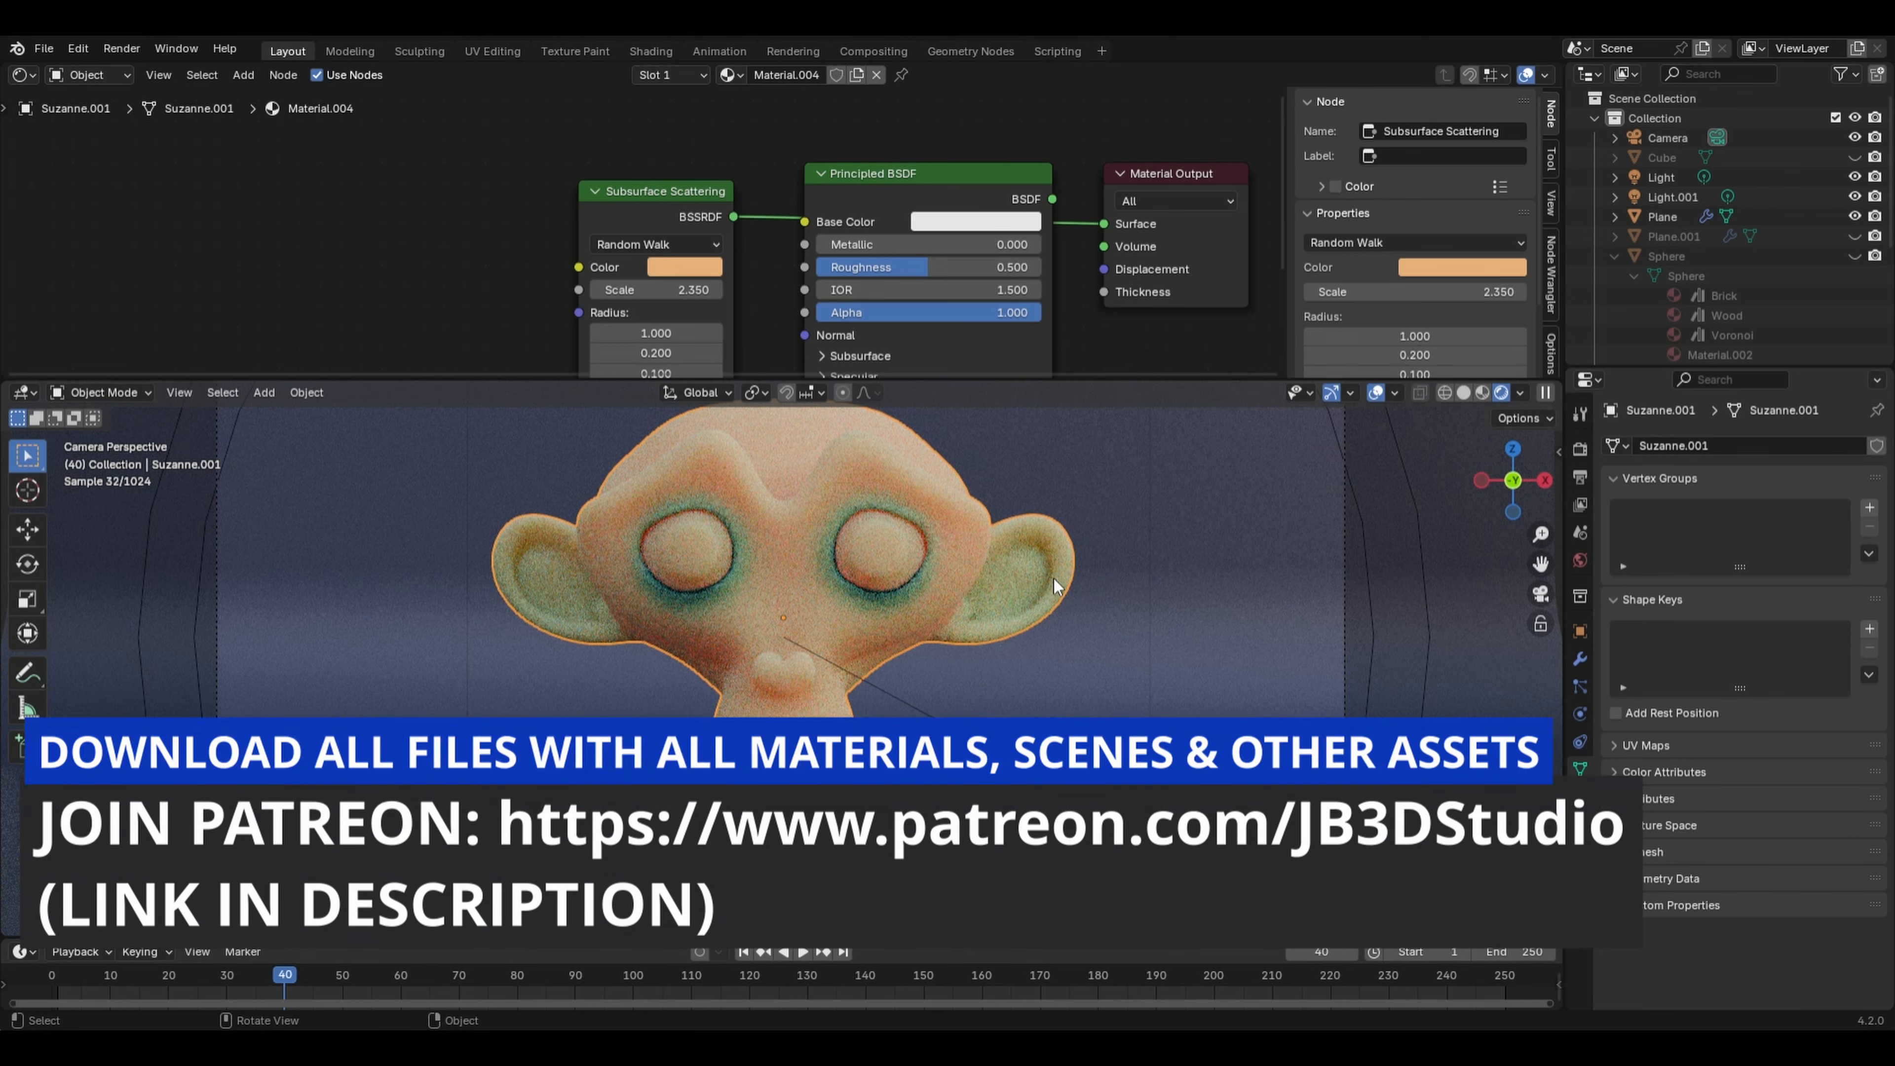
- Switch to the arcade machine scene and view the cabinet in right orthographic view
{"action": "left_click", "coordinate": [731, 73]}
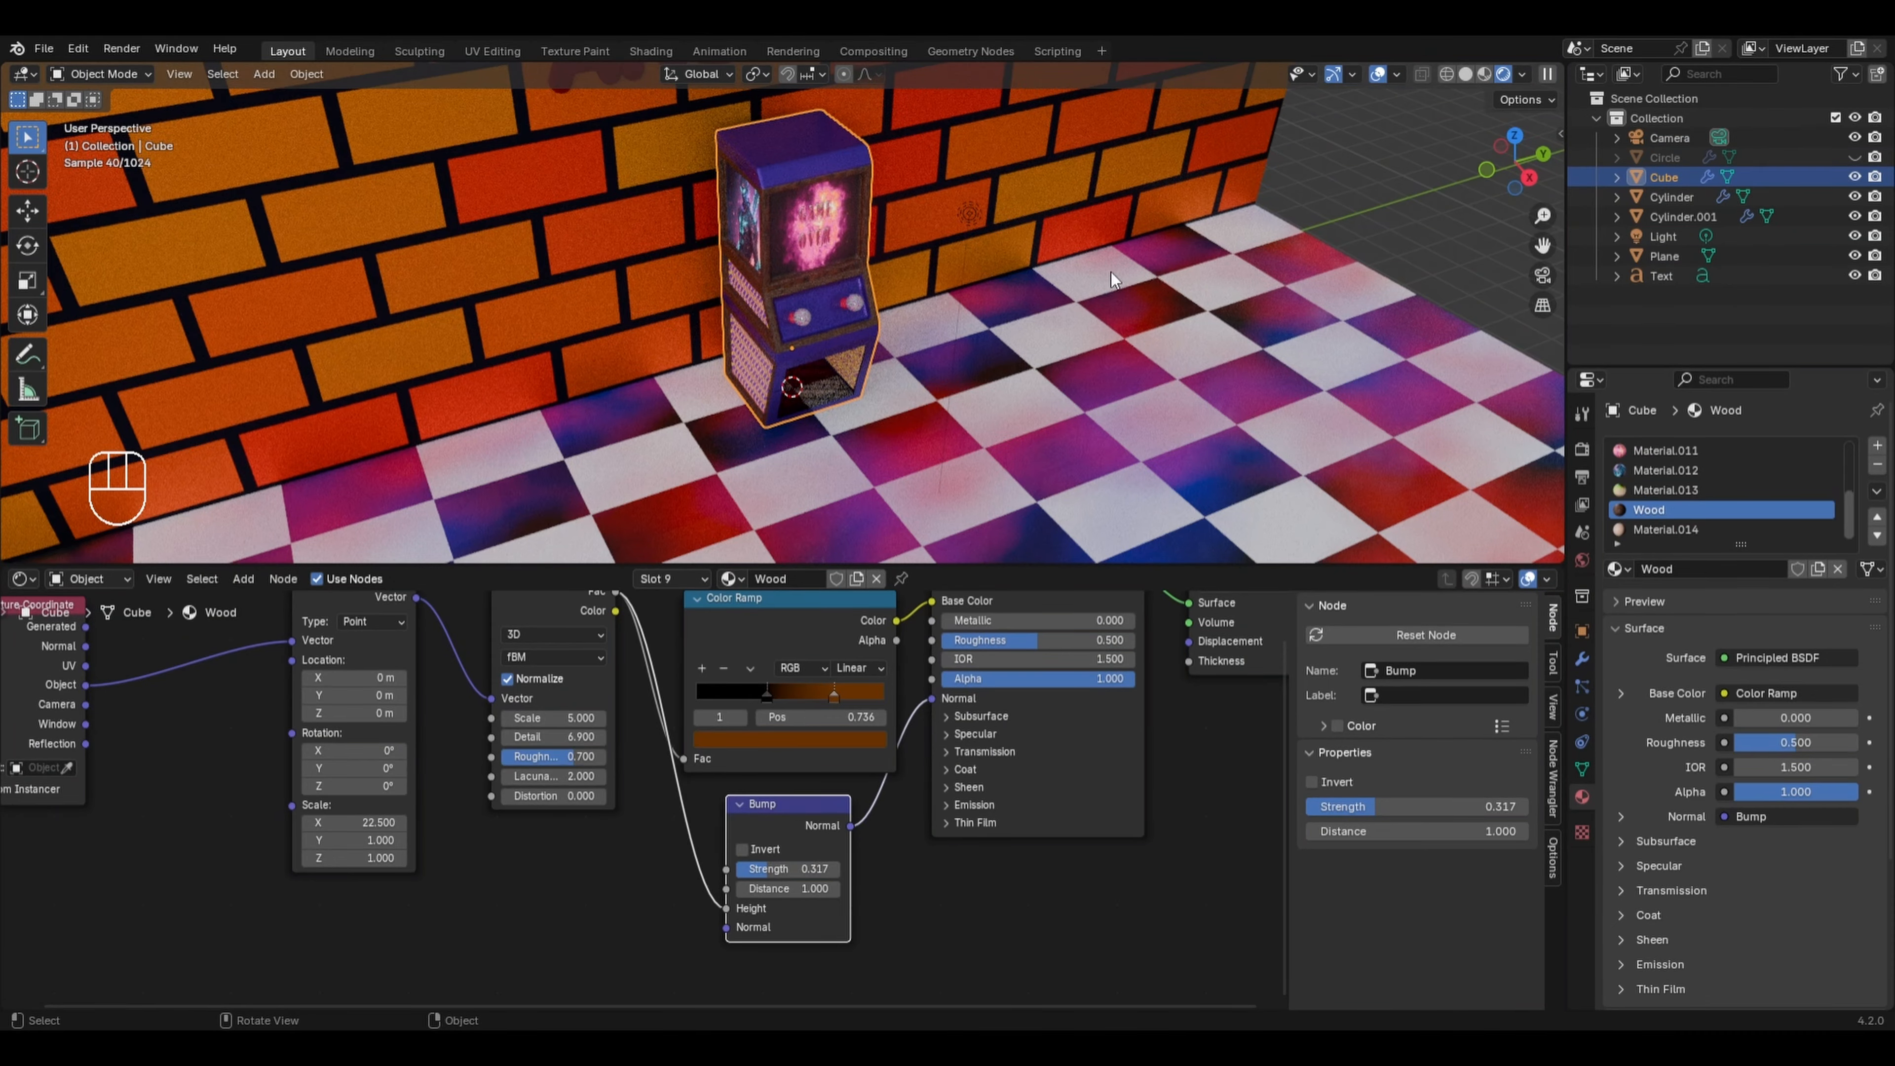
{"action": "scroll", "coordinate": [1110, 271], "scroll_direction": "up", "scroll_amount": 3}
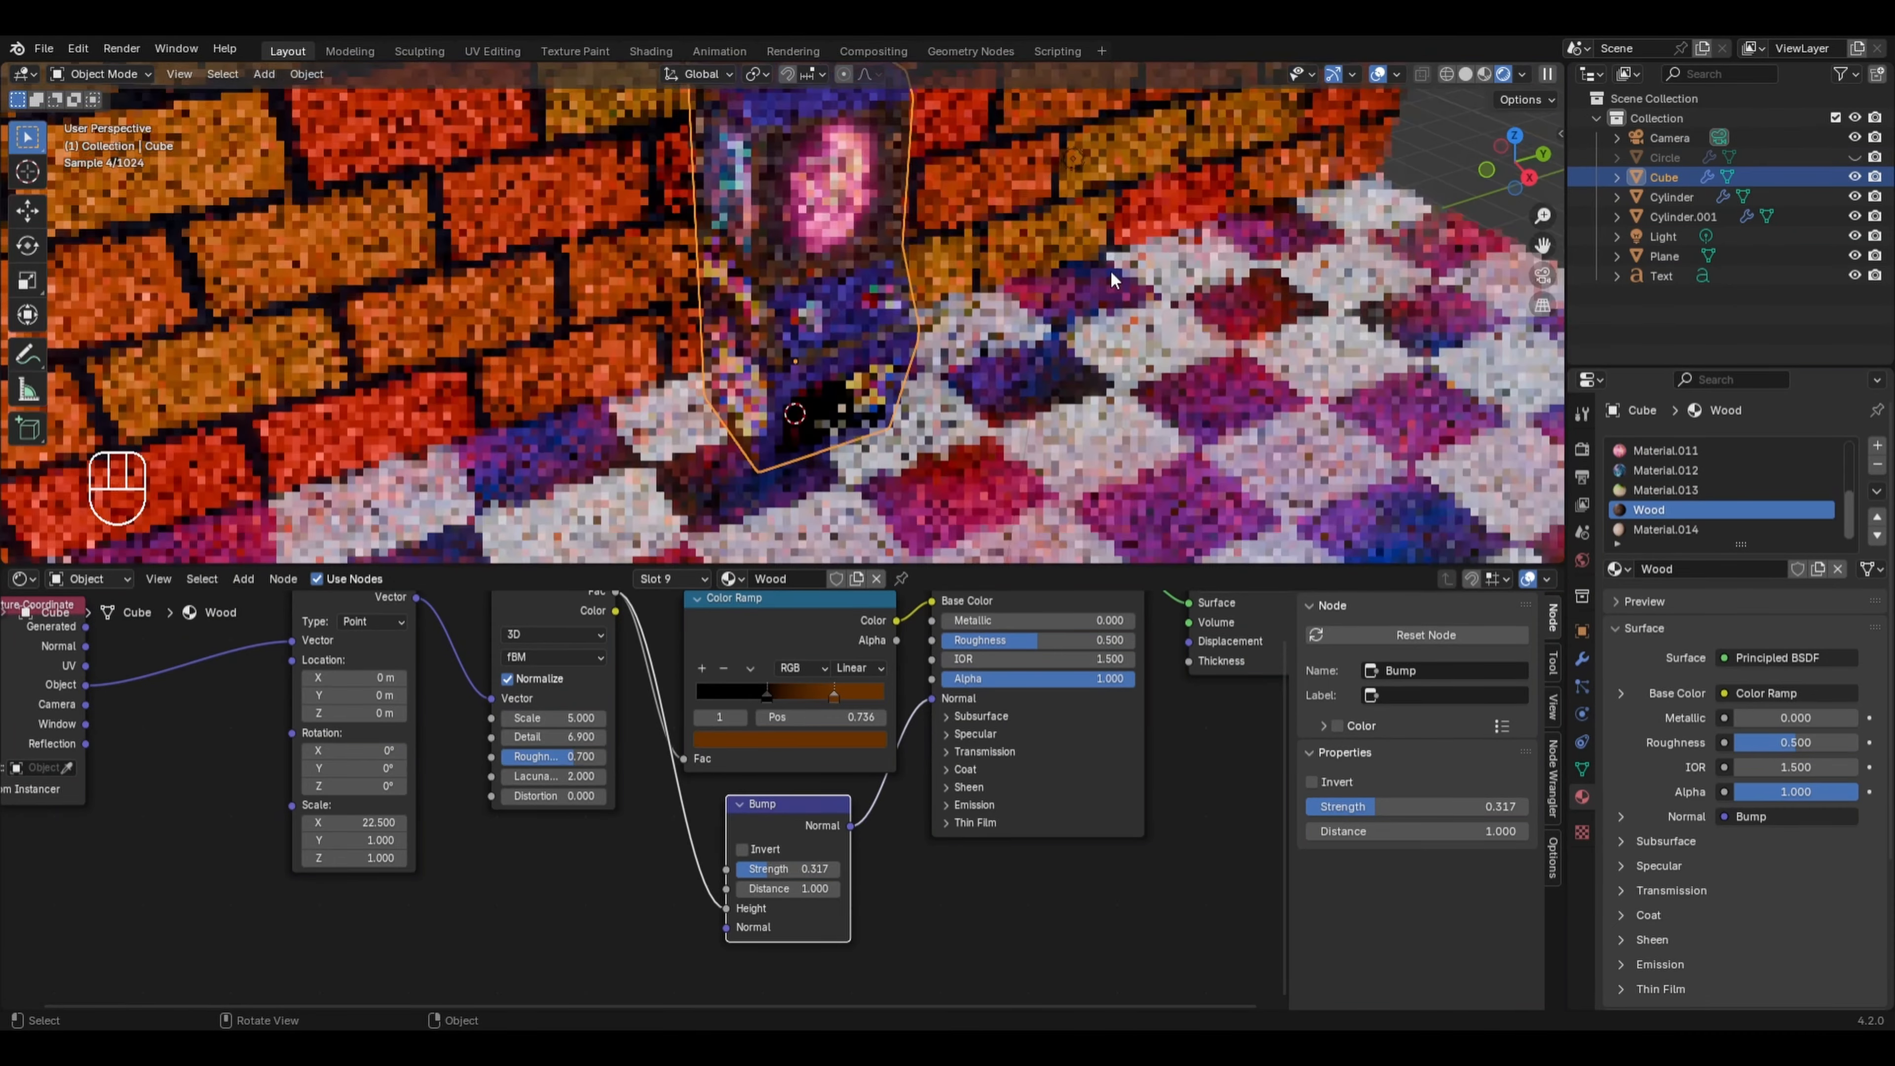
{"action": "scroll", "coordinate": [1111, 270], "scroll_direction": "down", "scroll_amount": 1}
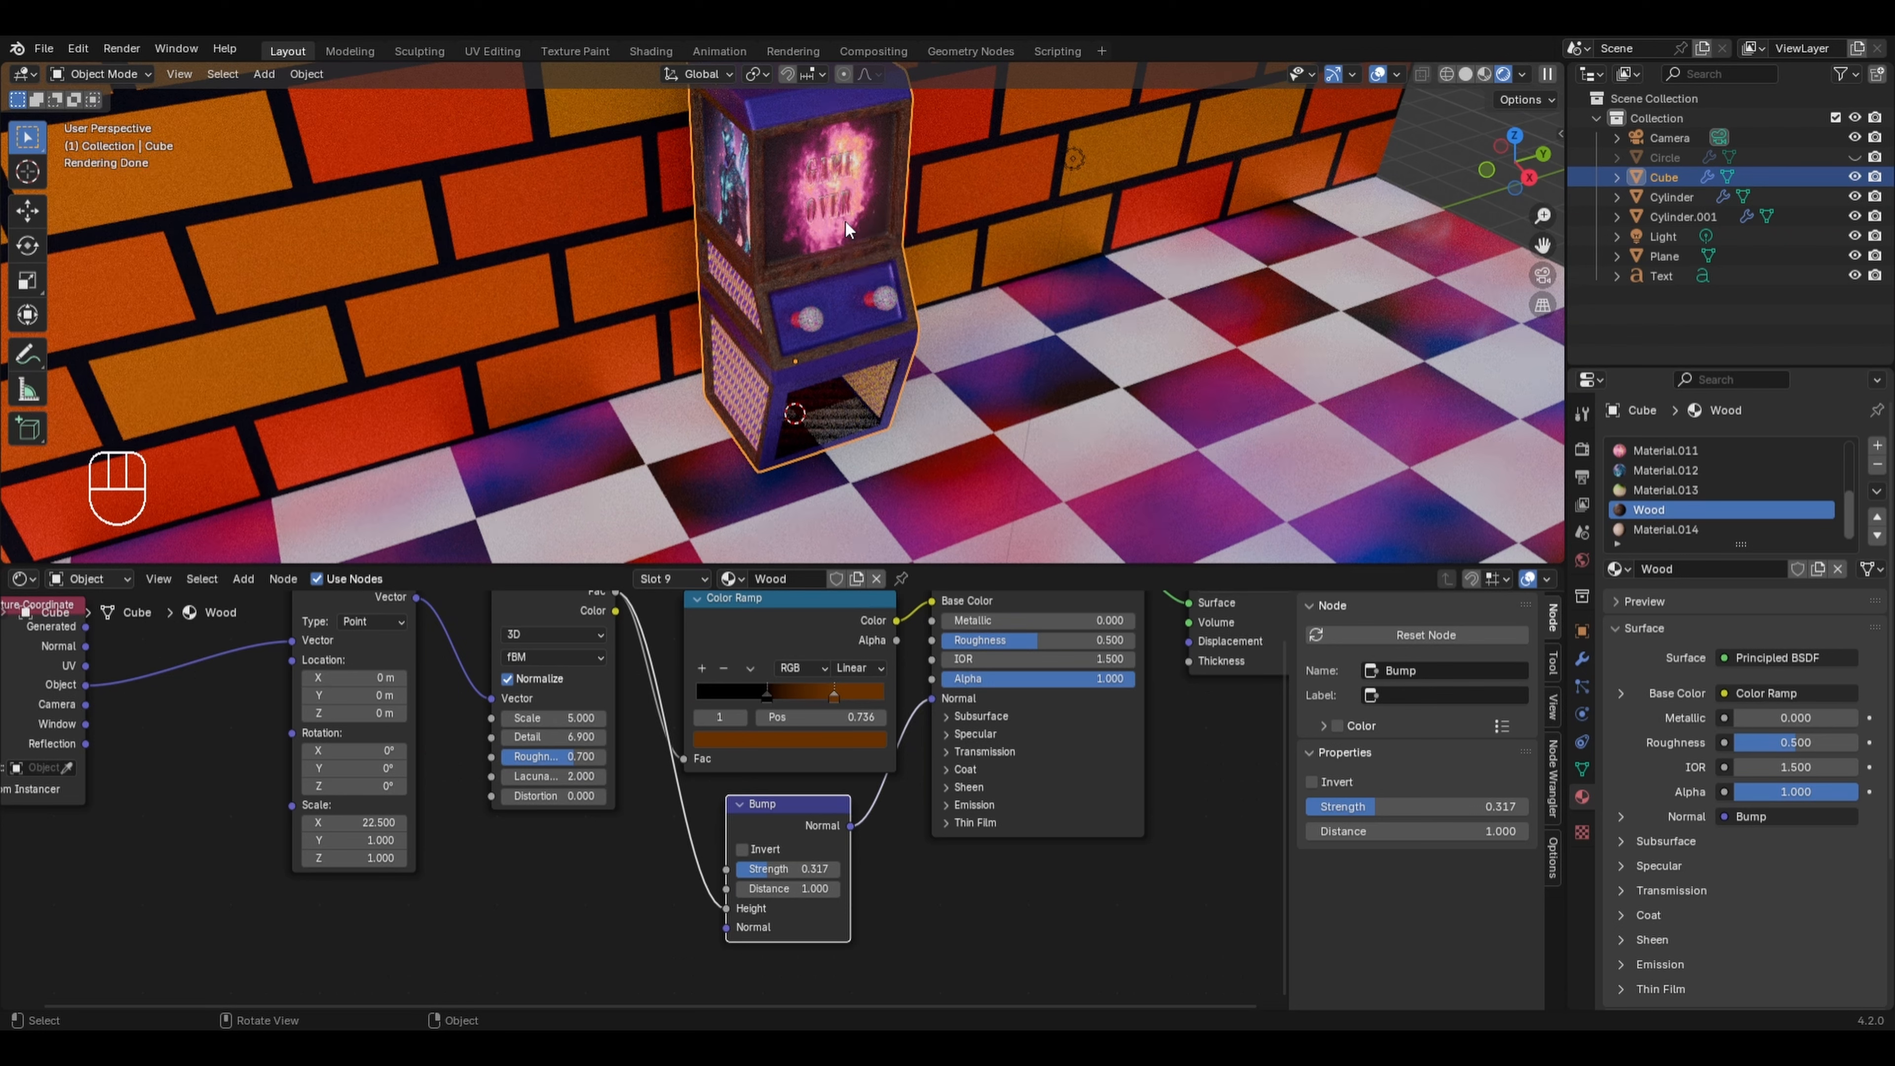
{"action": "key", "text": "KP_3"}
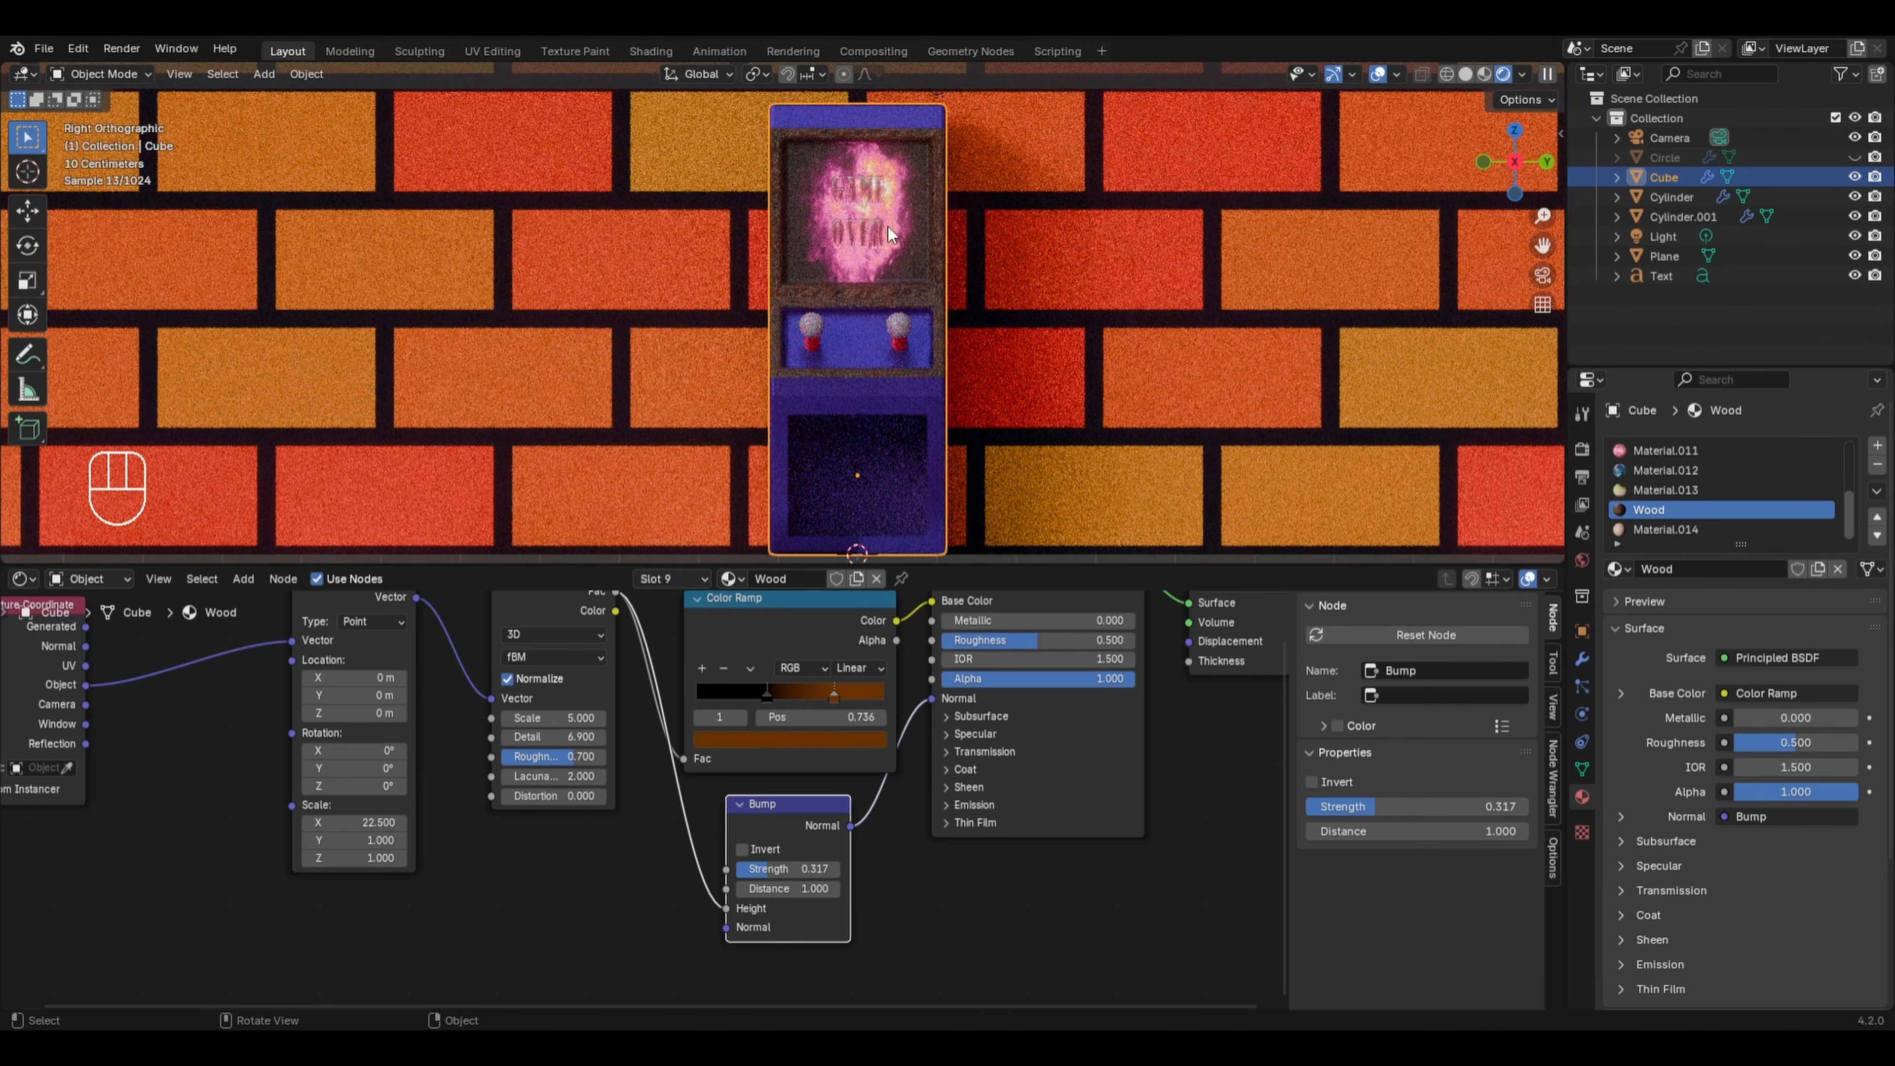
- Duplicate the arcade cabinet and place the copy about 3.43 m away along the Y axis
{"action": "scroll", "coordinate": [887, 227], "scroll_direction": "up", "scroll_amount": 1}
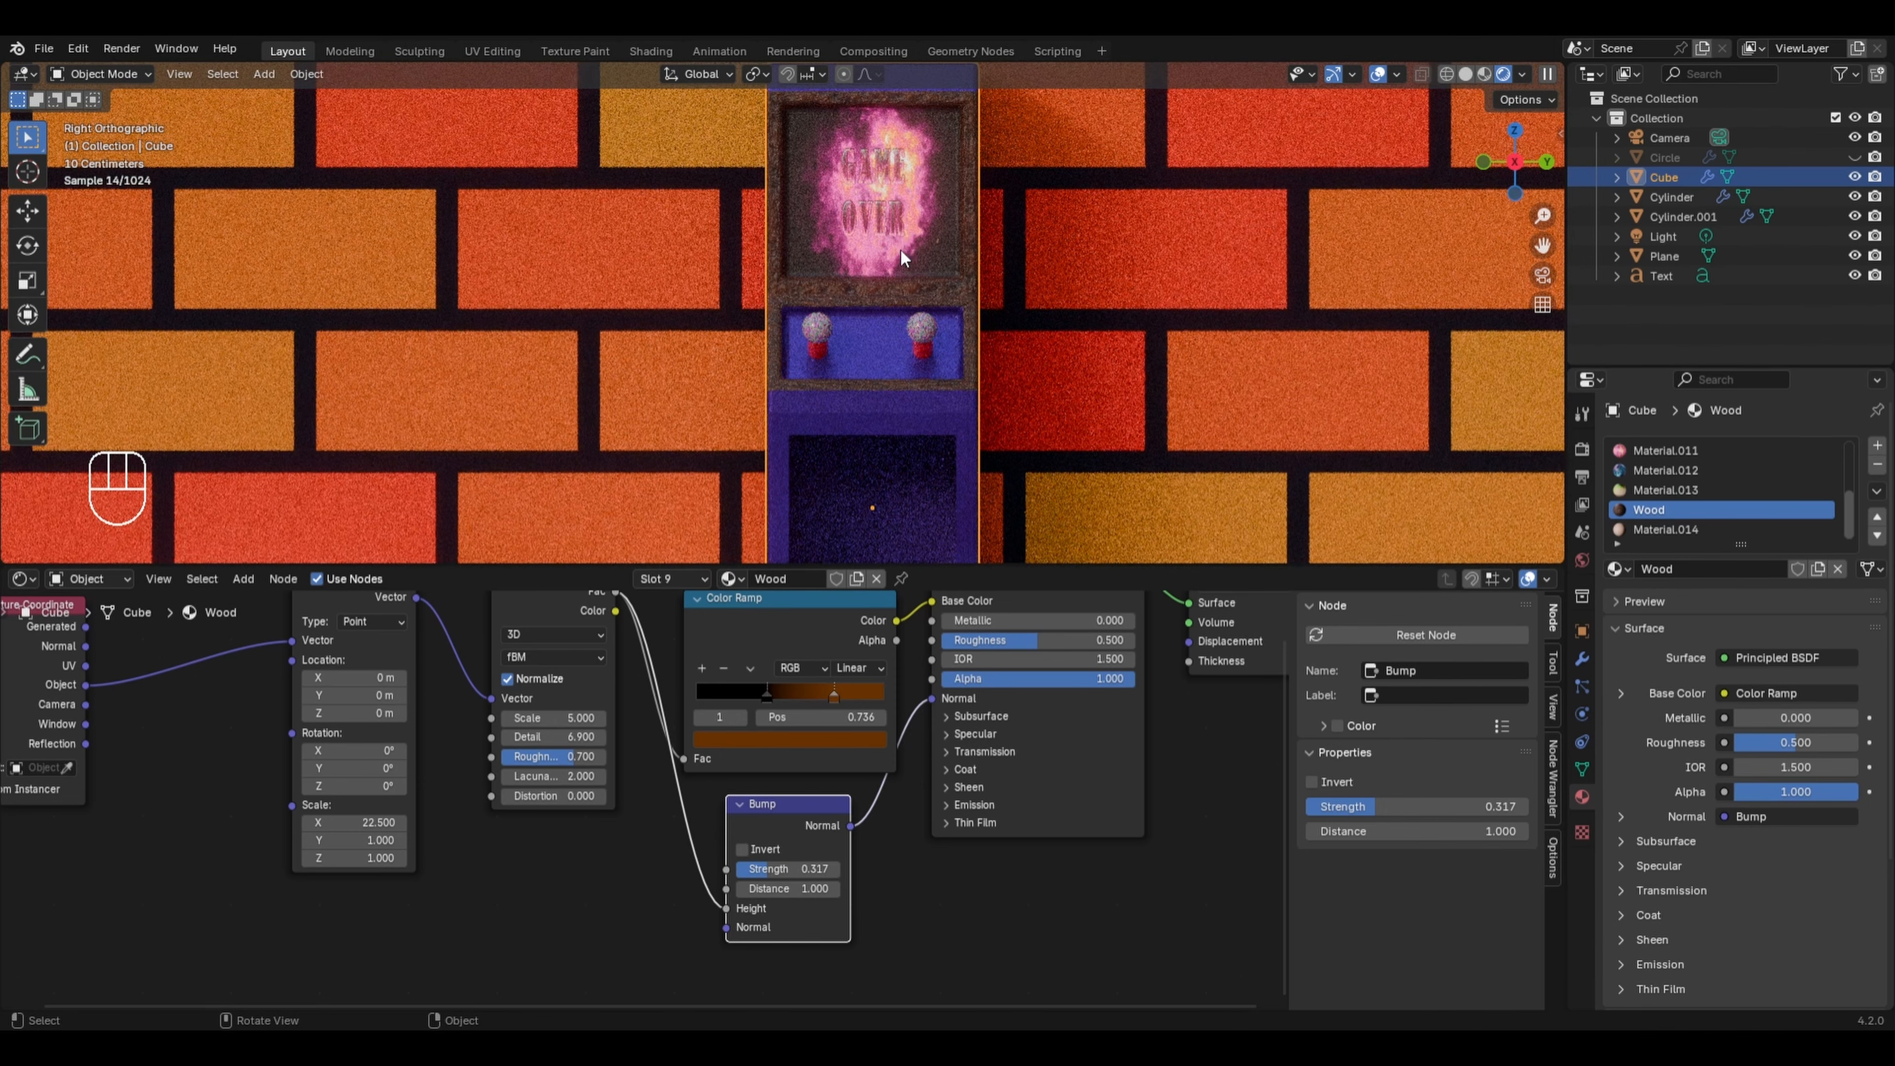
{"action": "key", "text": "shift+d"}
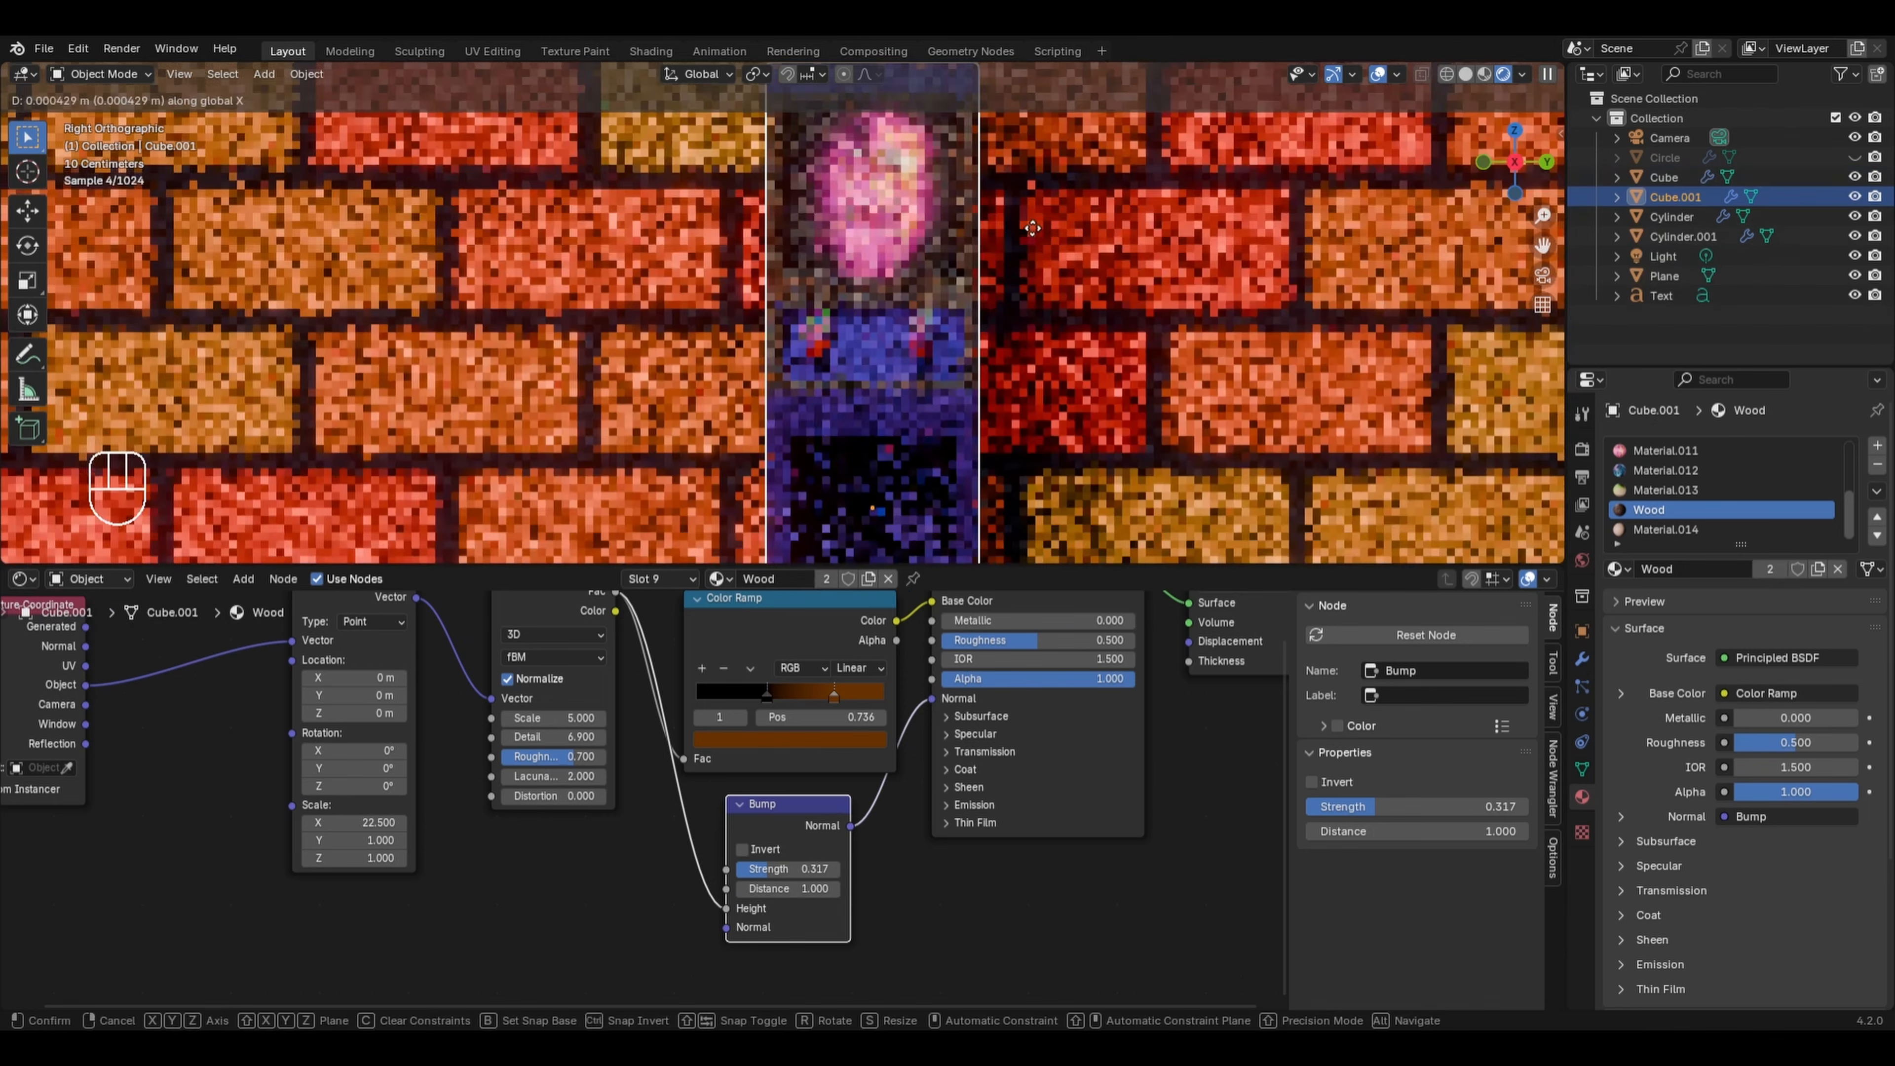
{"action": "key", "text": "y"}
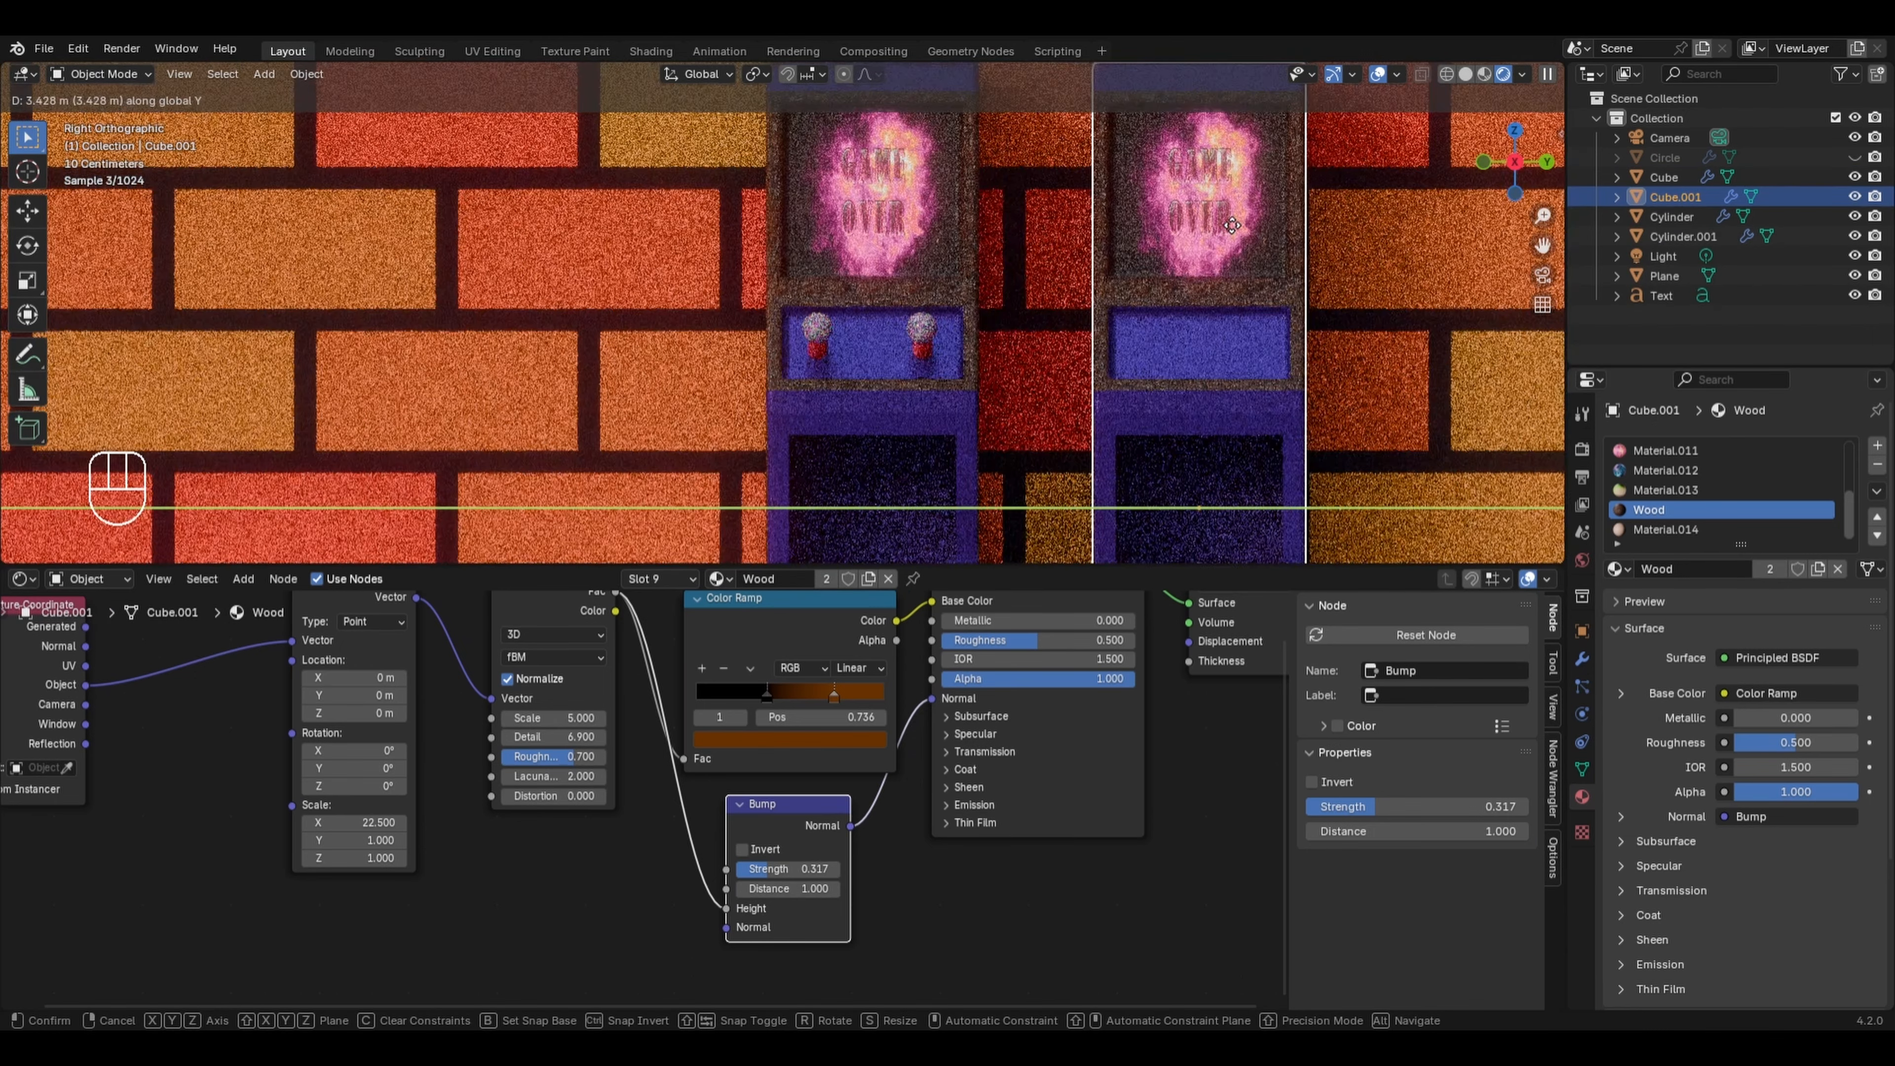
{"action": "left_click", "coordinate": [1232, 226]}
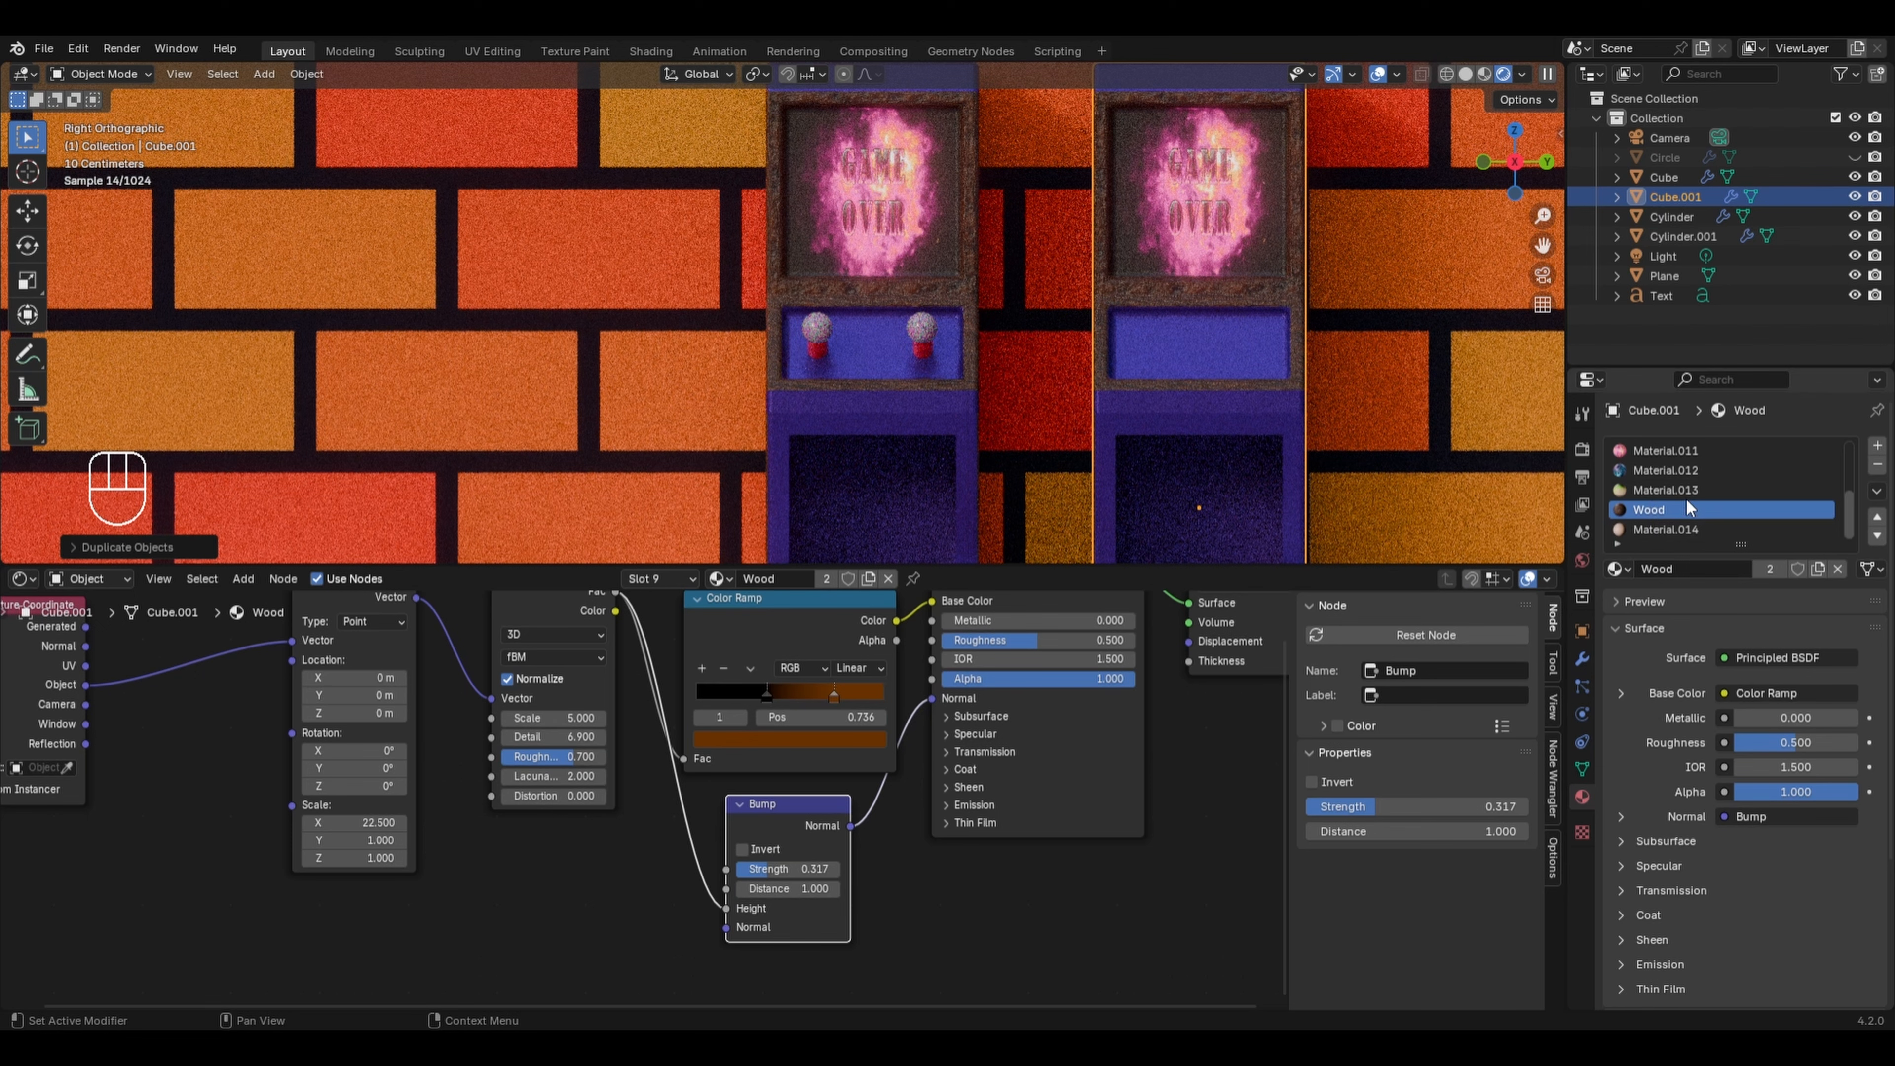
- Select the duplicate cabinet's first material slot and make its blue material an independent copy
{"action": "scroll", "coordinate": [1686, 498], "scroll_direction": "up", "scroll_amount": 5}
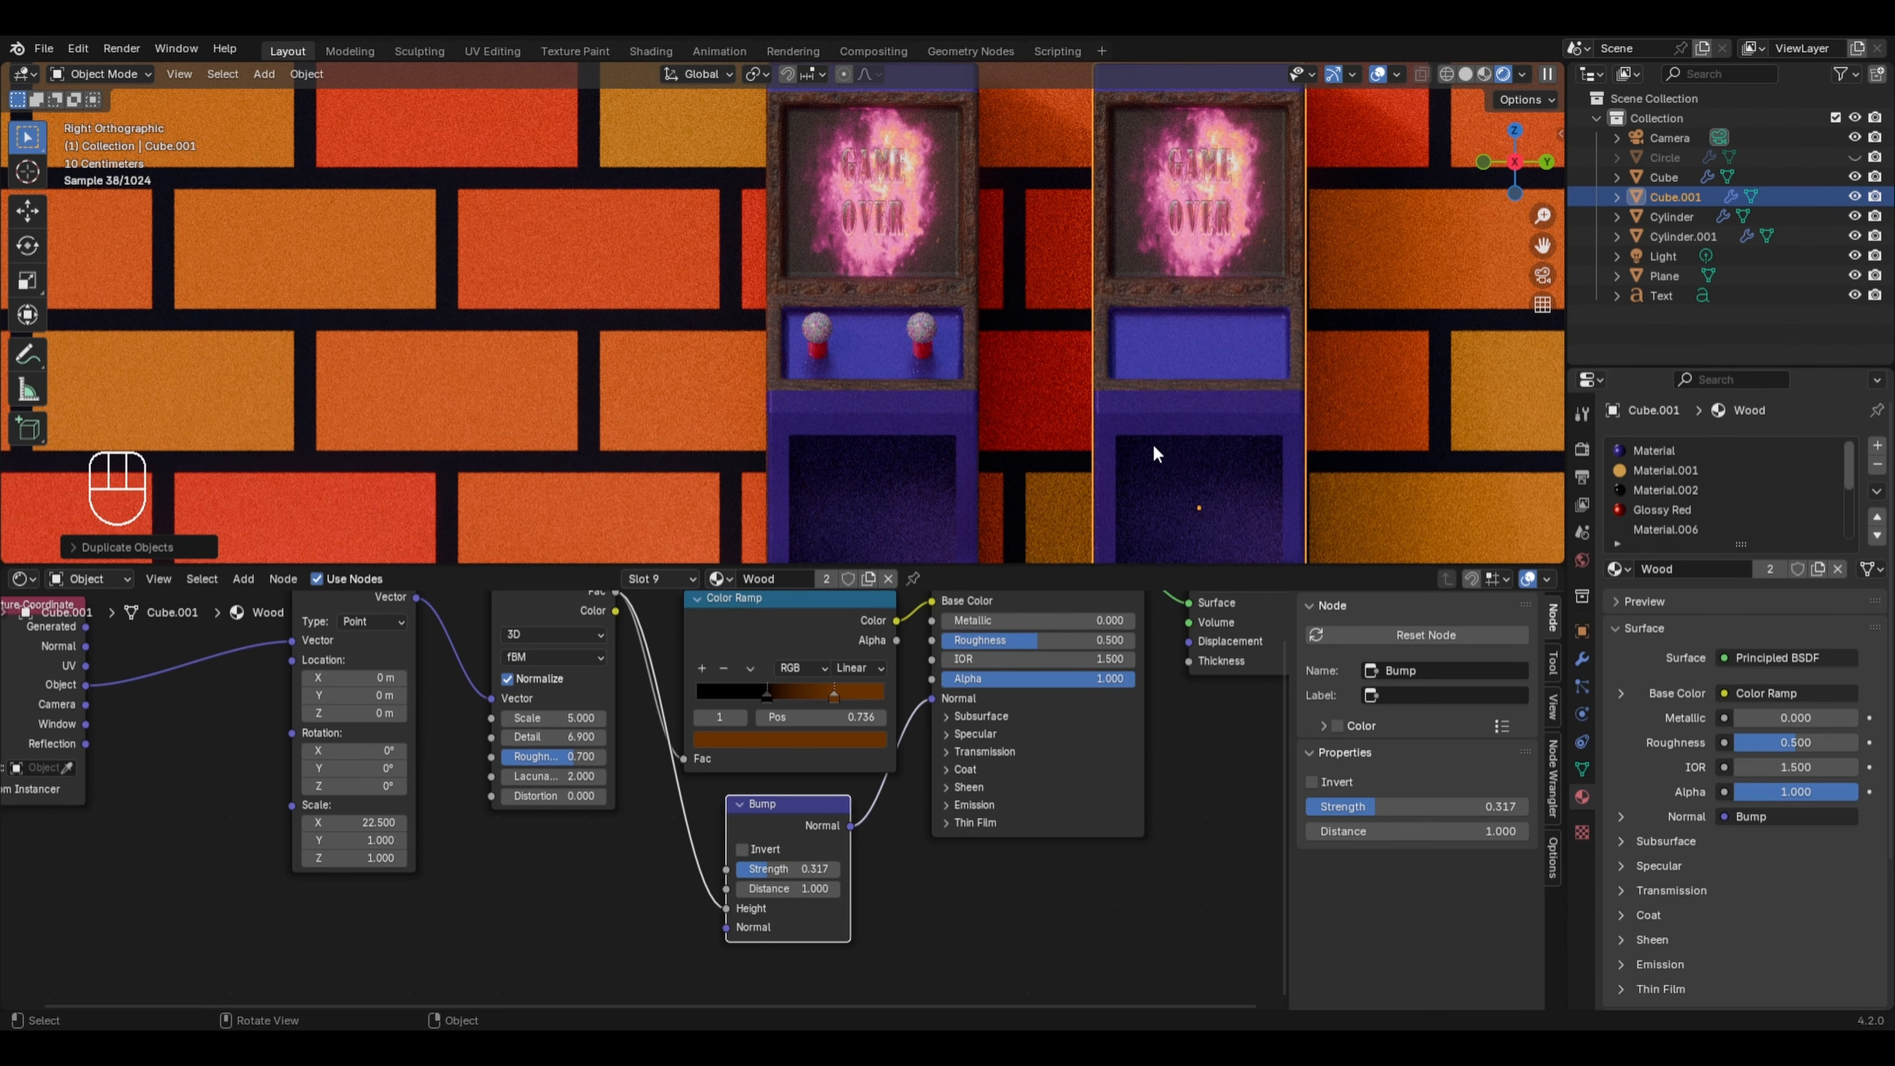
{"action": "left_click", "coordinate": [1652, 450]}
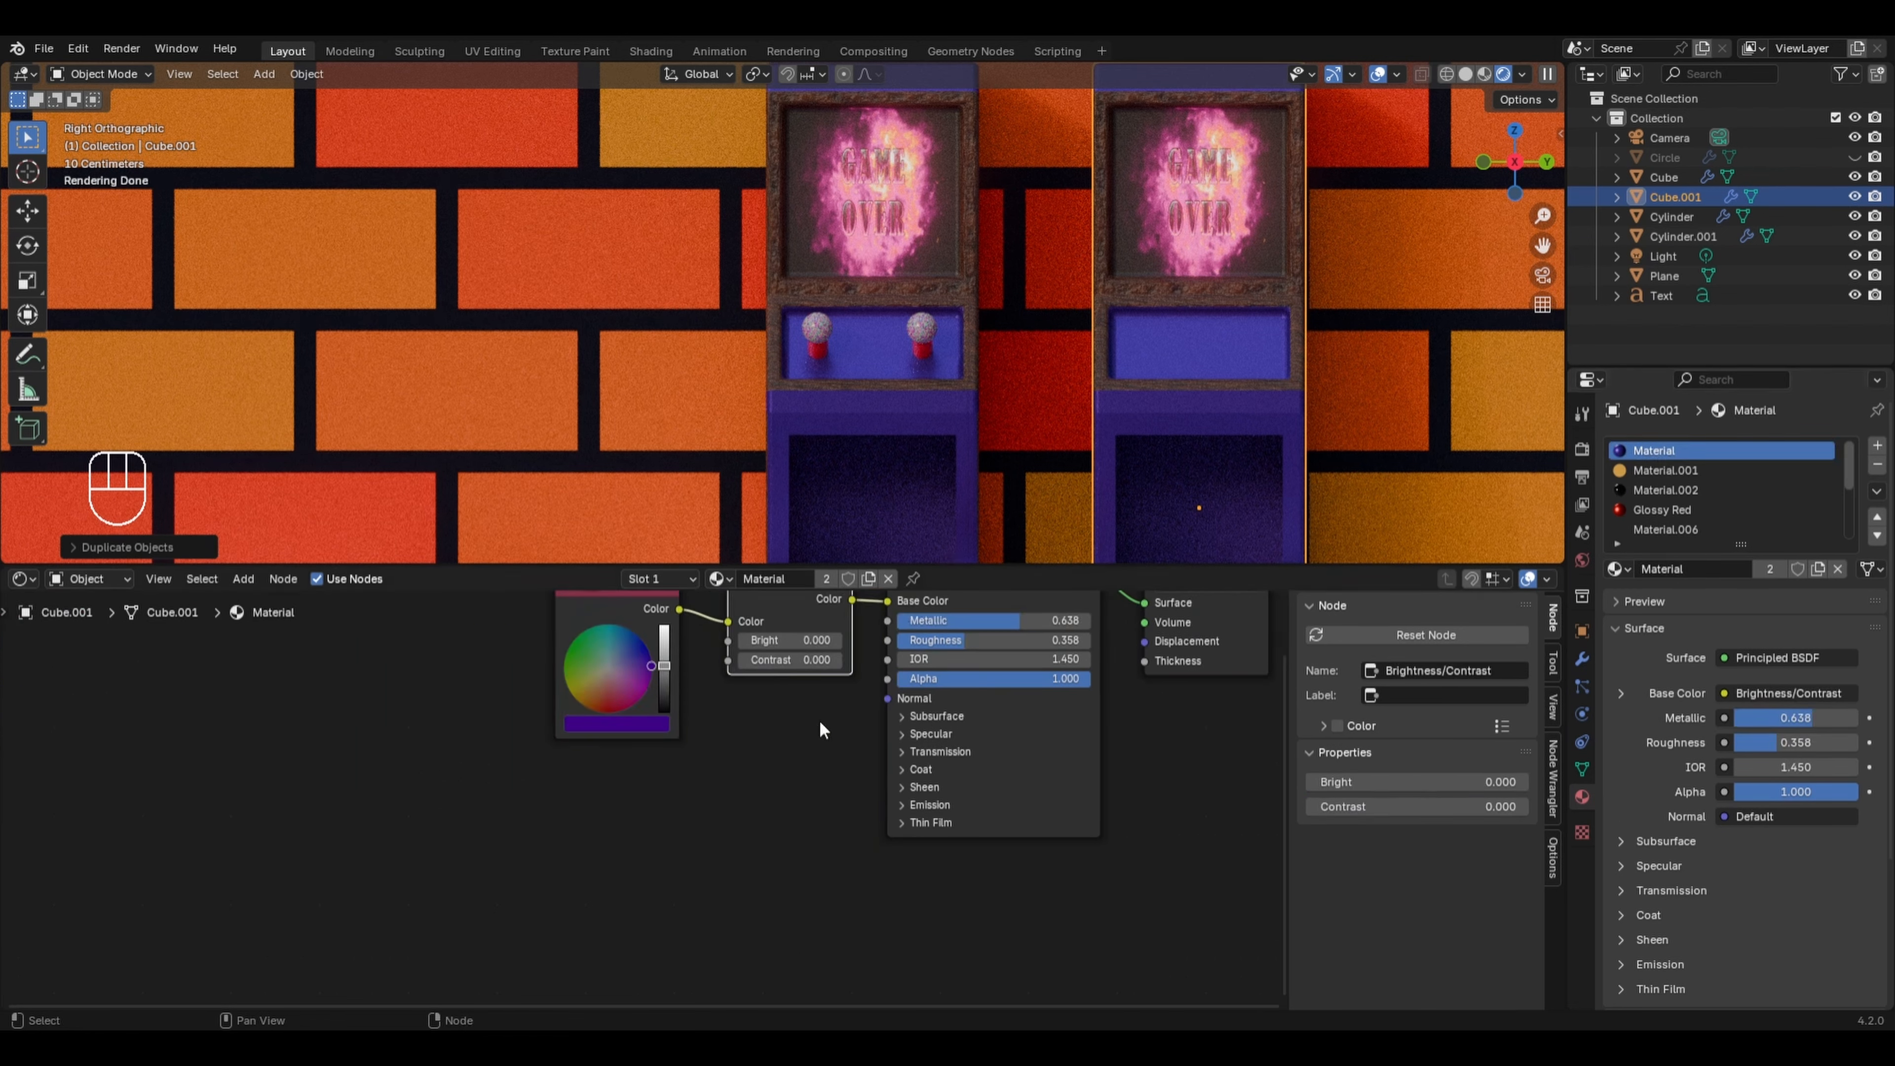
{"action": "key", "text": "Home"}
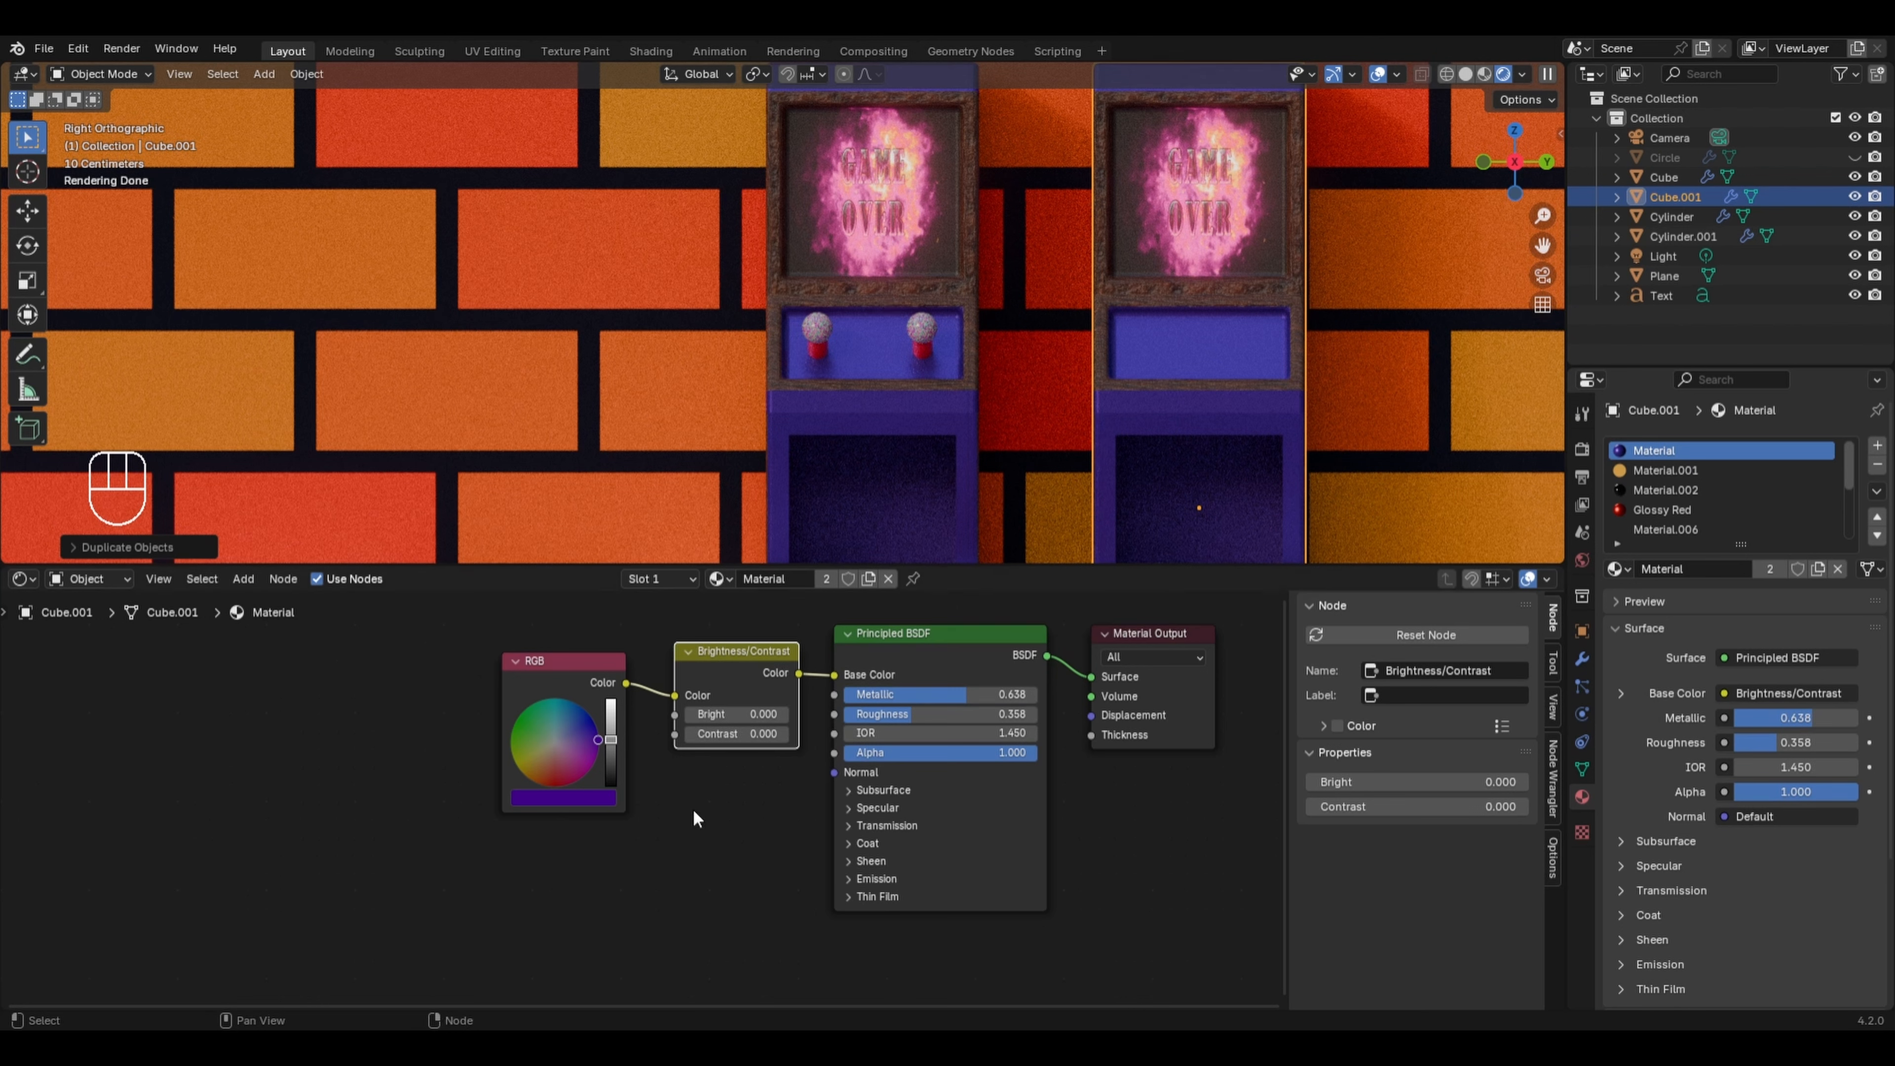
{"action": "left_click", "coordinate": [869, 580]}
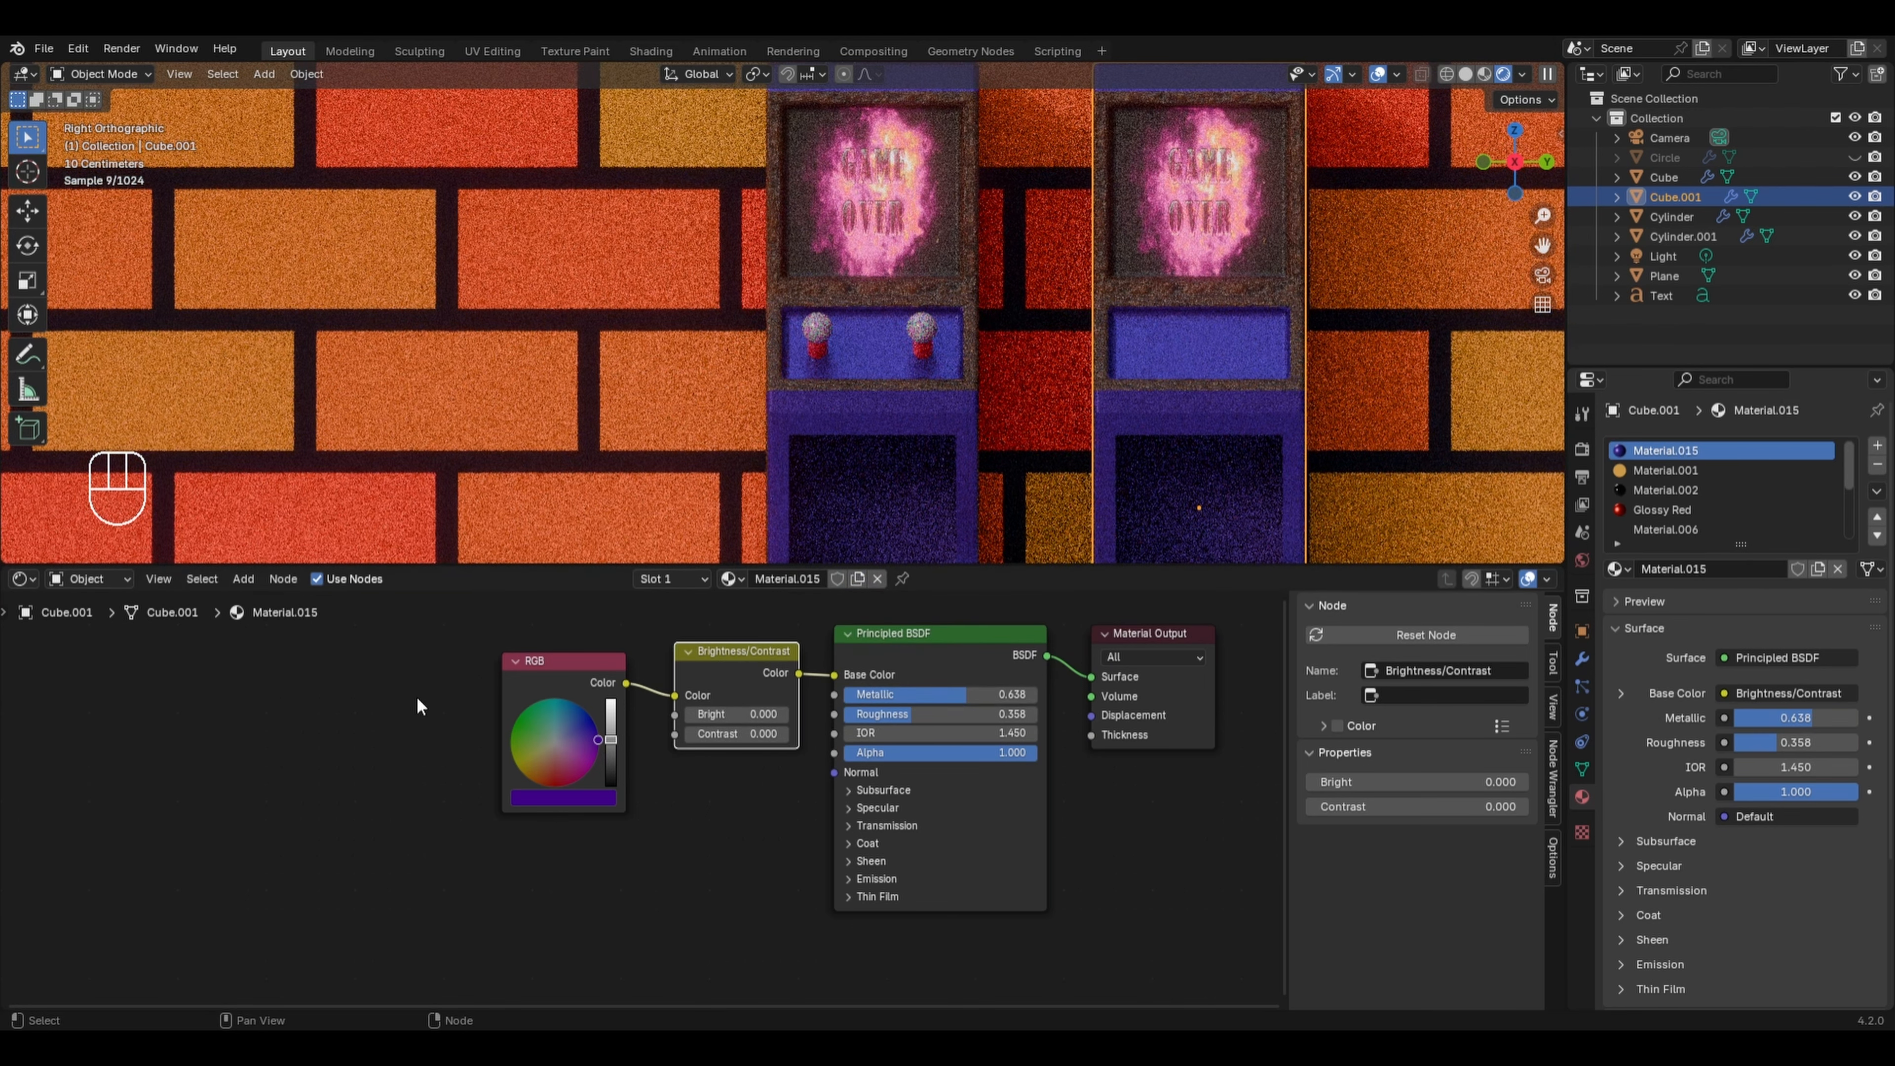
- Add a Subsurface Scattering shader node below the Brightness/Contrast node
{"action": "key", "text": "shift+a"}
{"action": "mouse_move", "coordinate": [396, 810]}
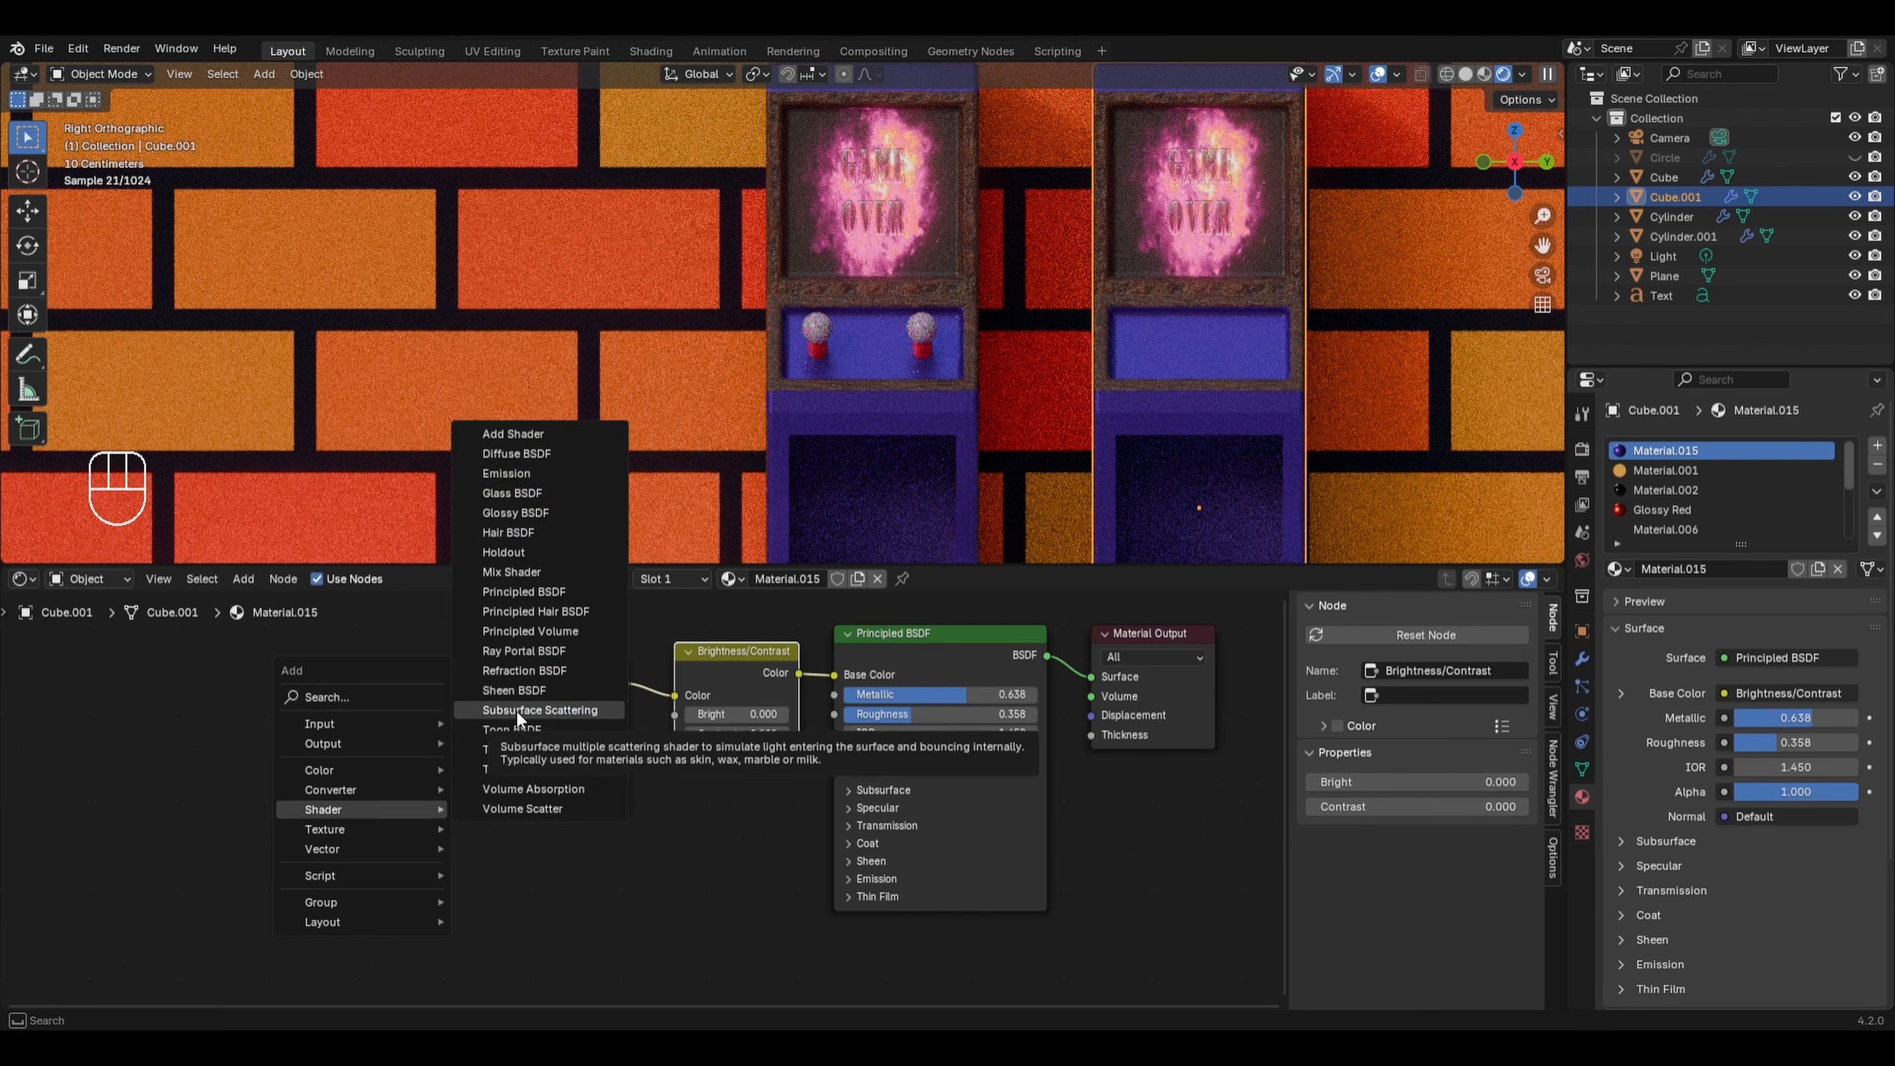
{"action": "left_click", "coordinate": [517, 710]}
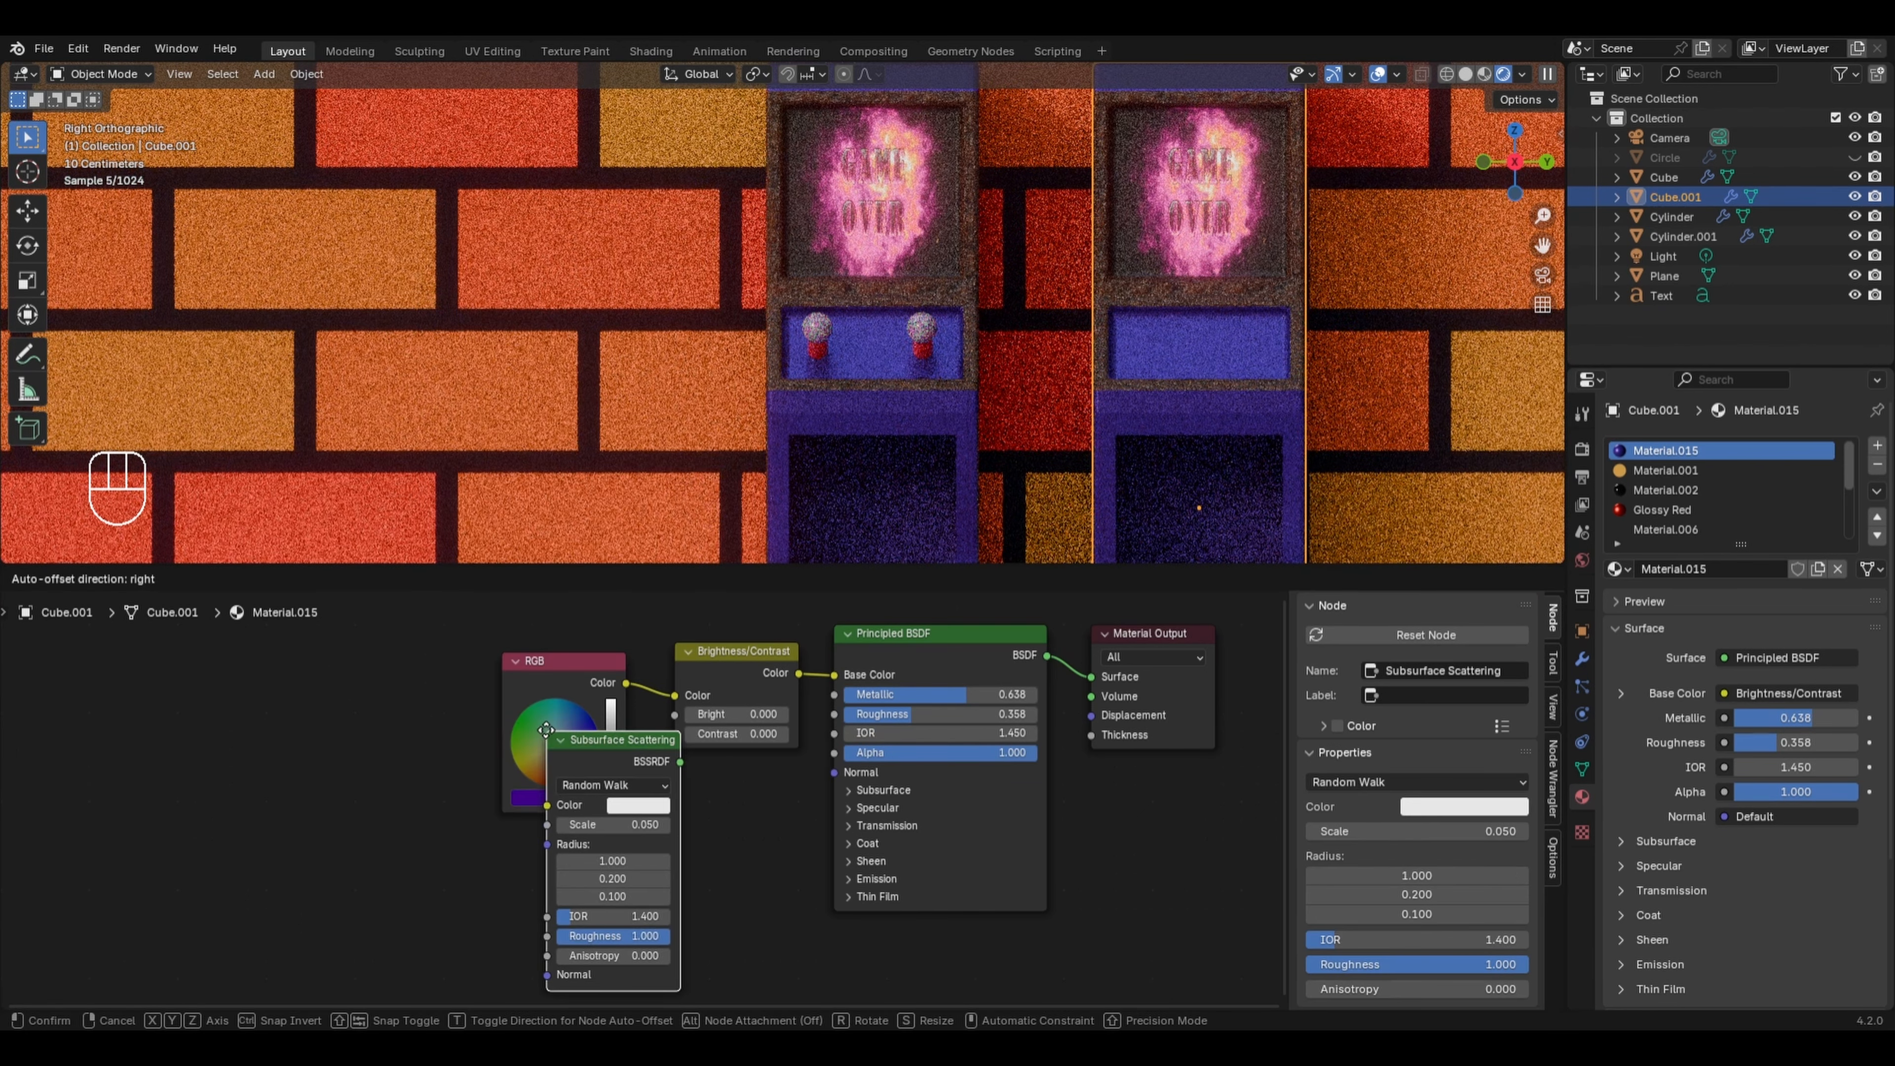
{"action": "left_click", "coordinate": [676, 767]}
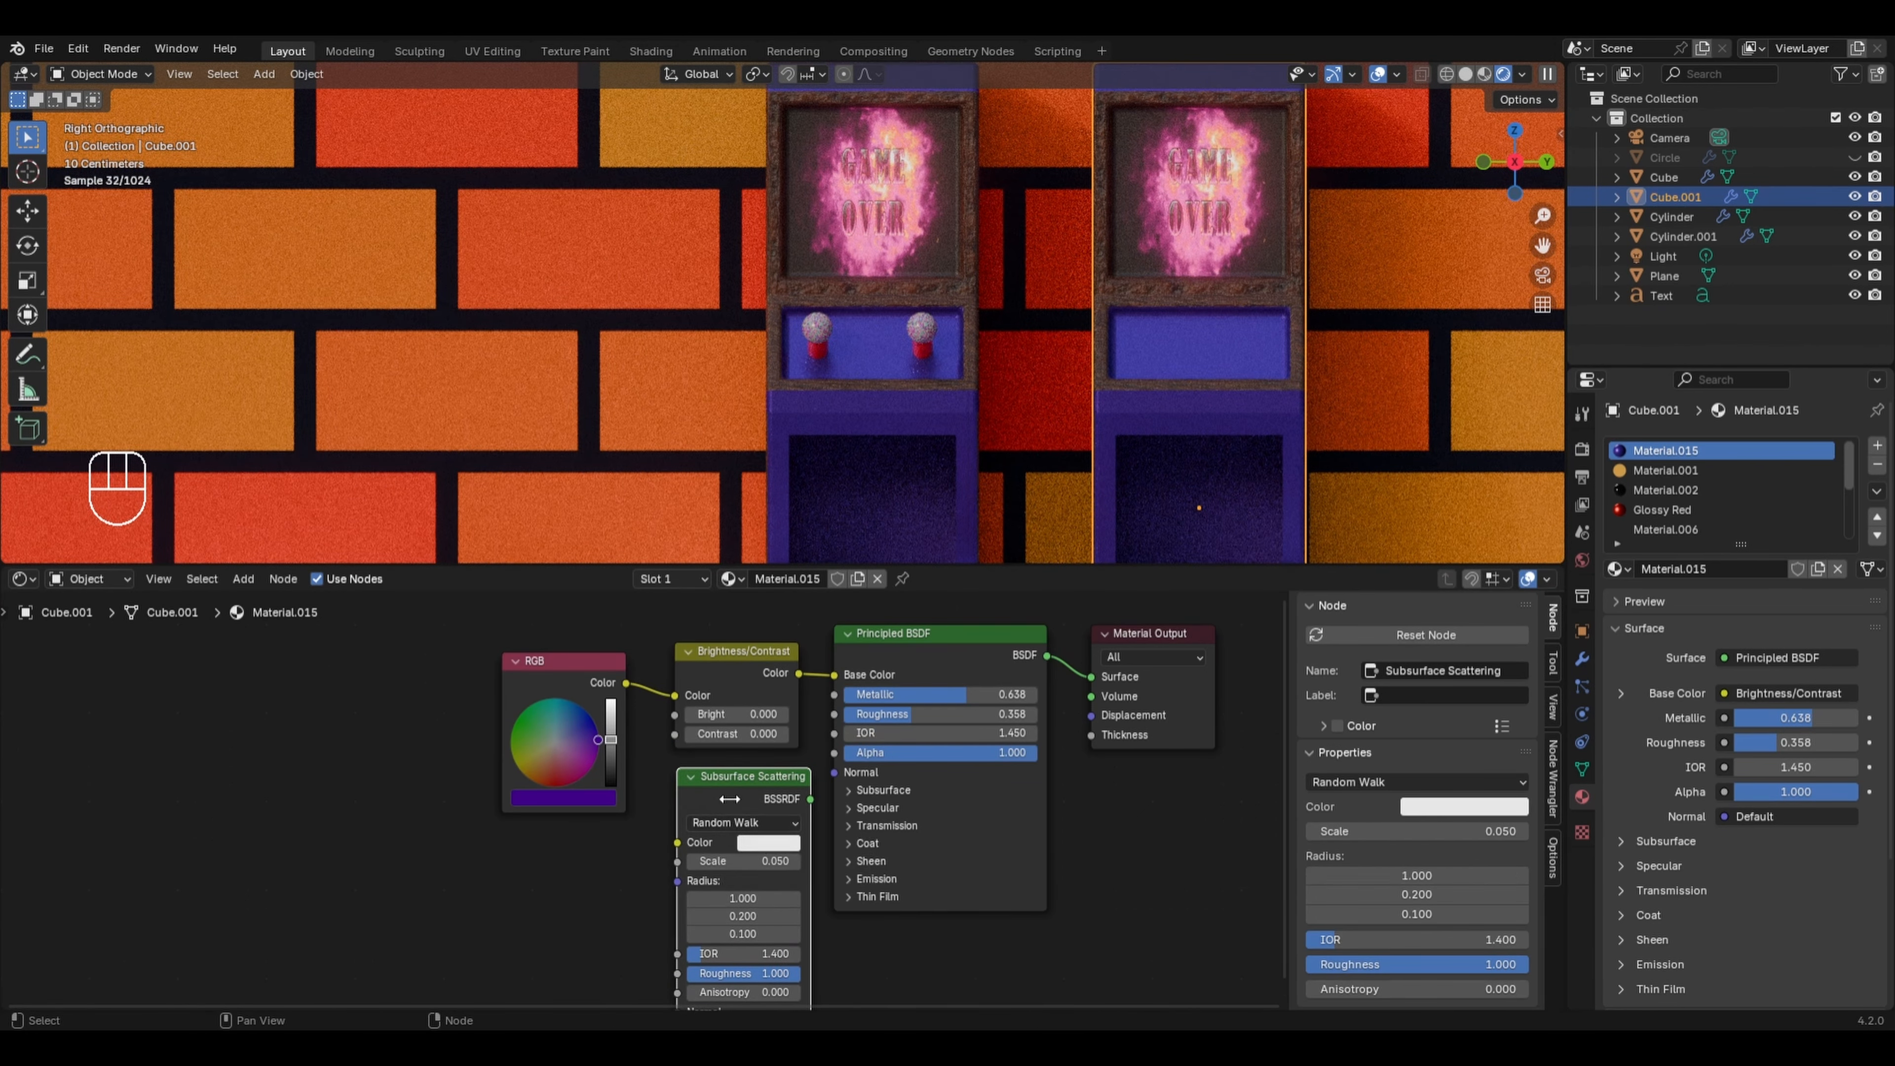
- Copy the RGB node's color to the Subsurface Scattering color and connect the BSSRDF output to the Material Output's Surface
{"action": "left_click", "coordinate": [556, 678]}
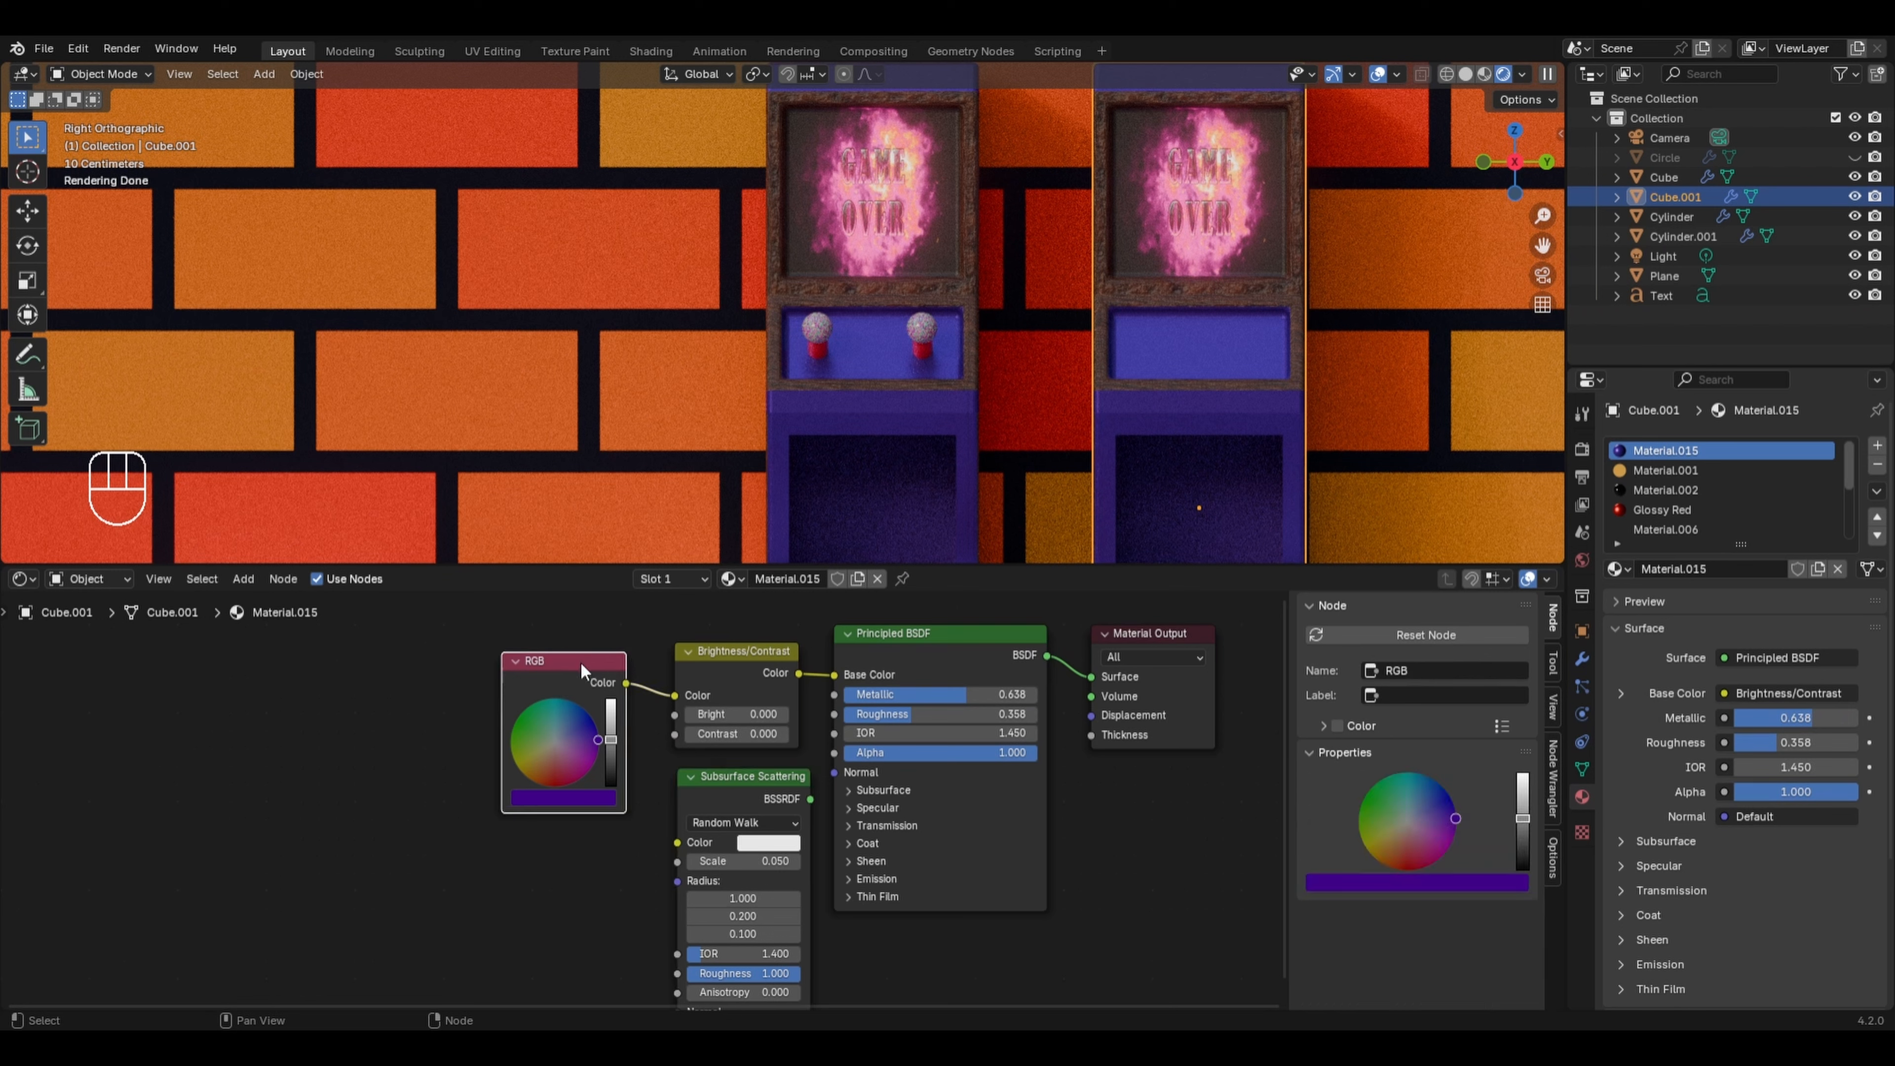
{"action": "mouse_move", "coordinate": [575, 796]}
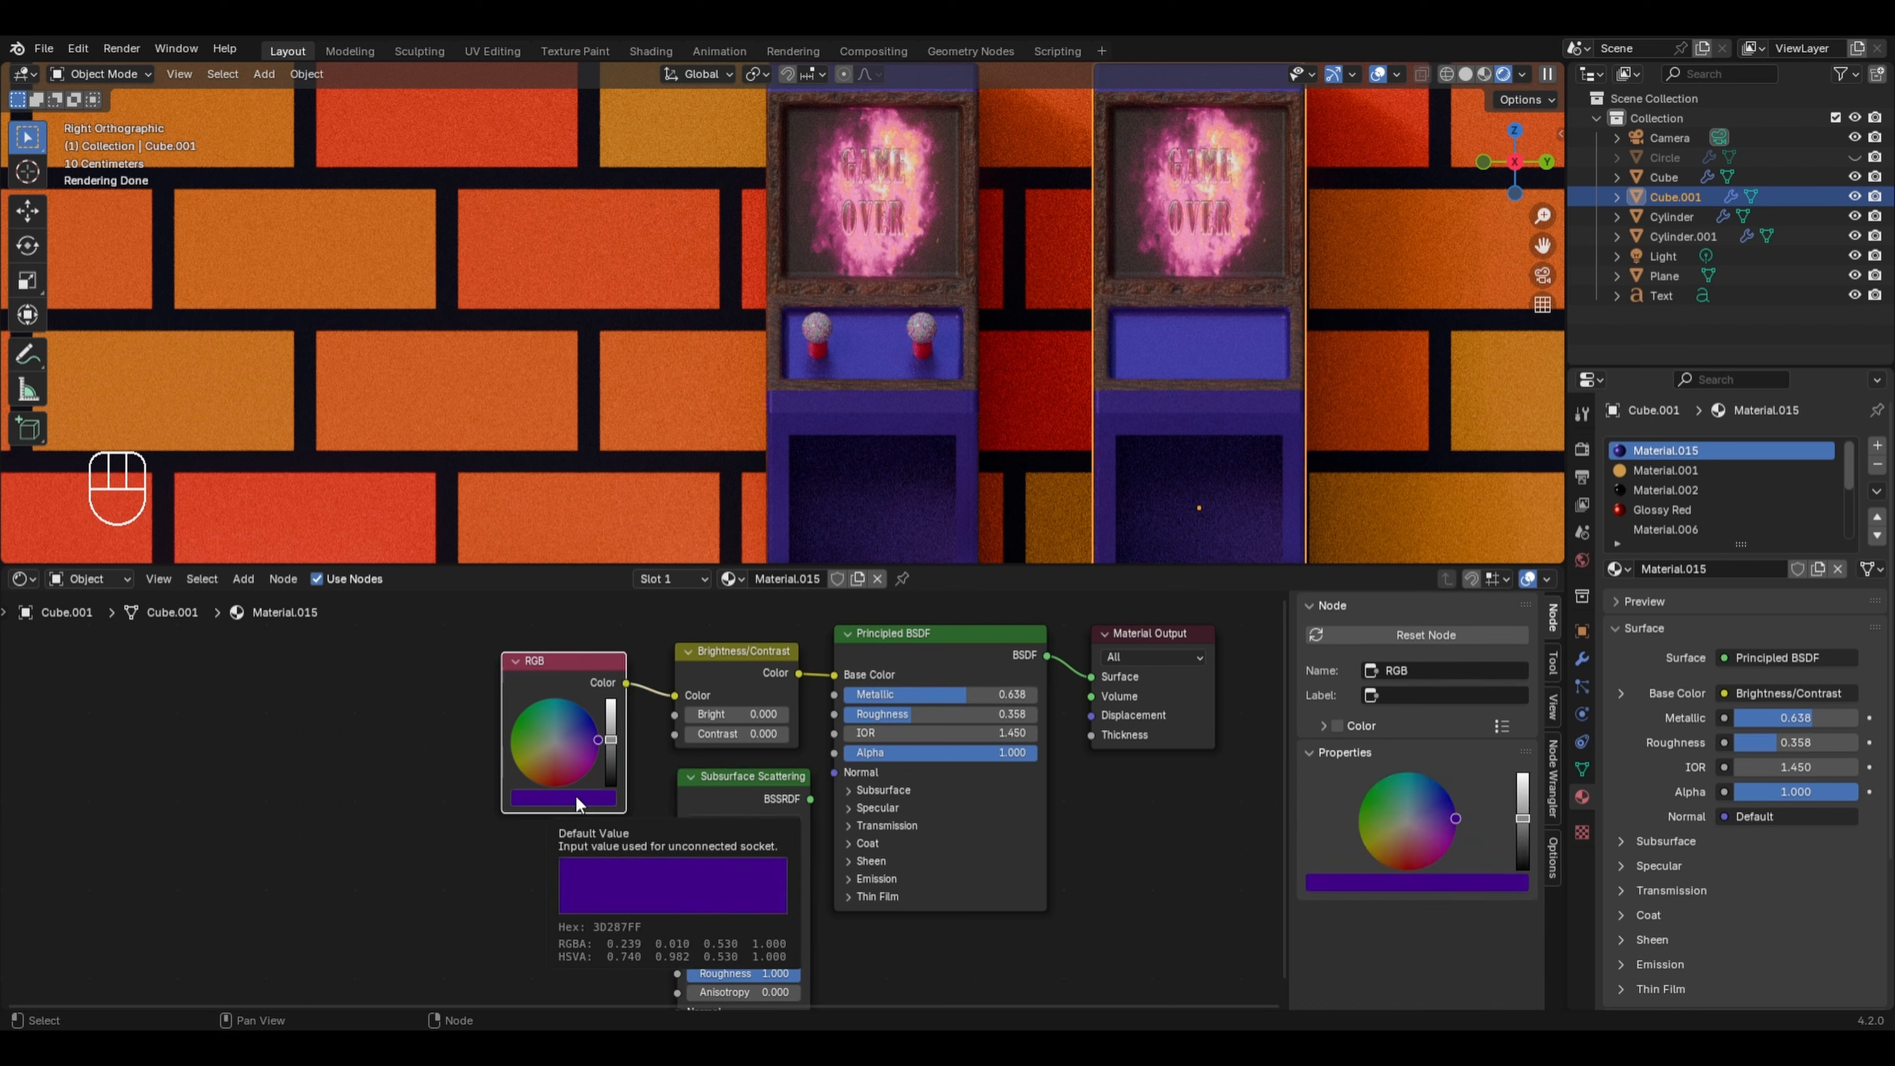
{"action": "key", "text": "ctrl+c"}
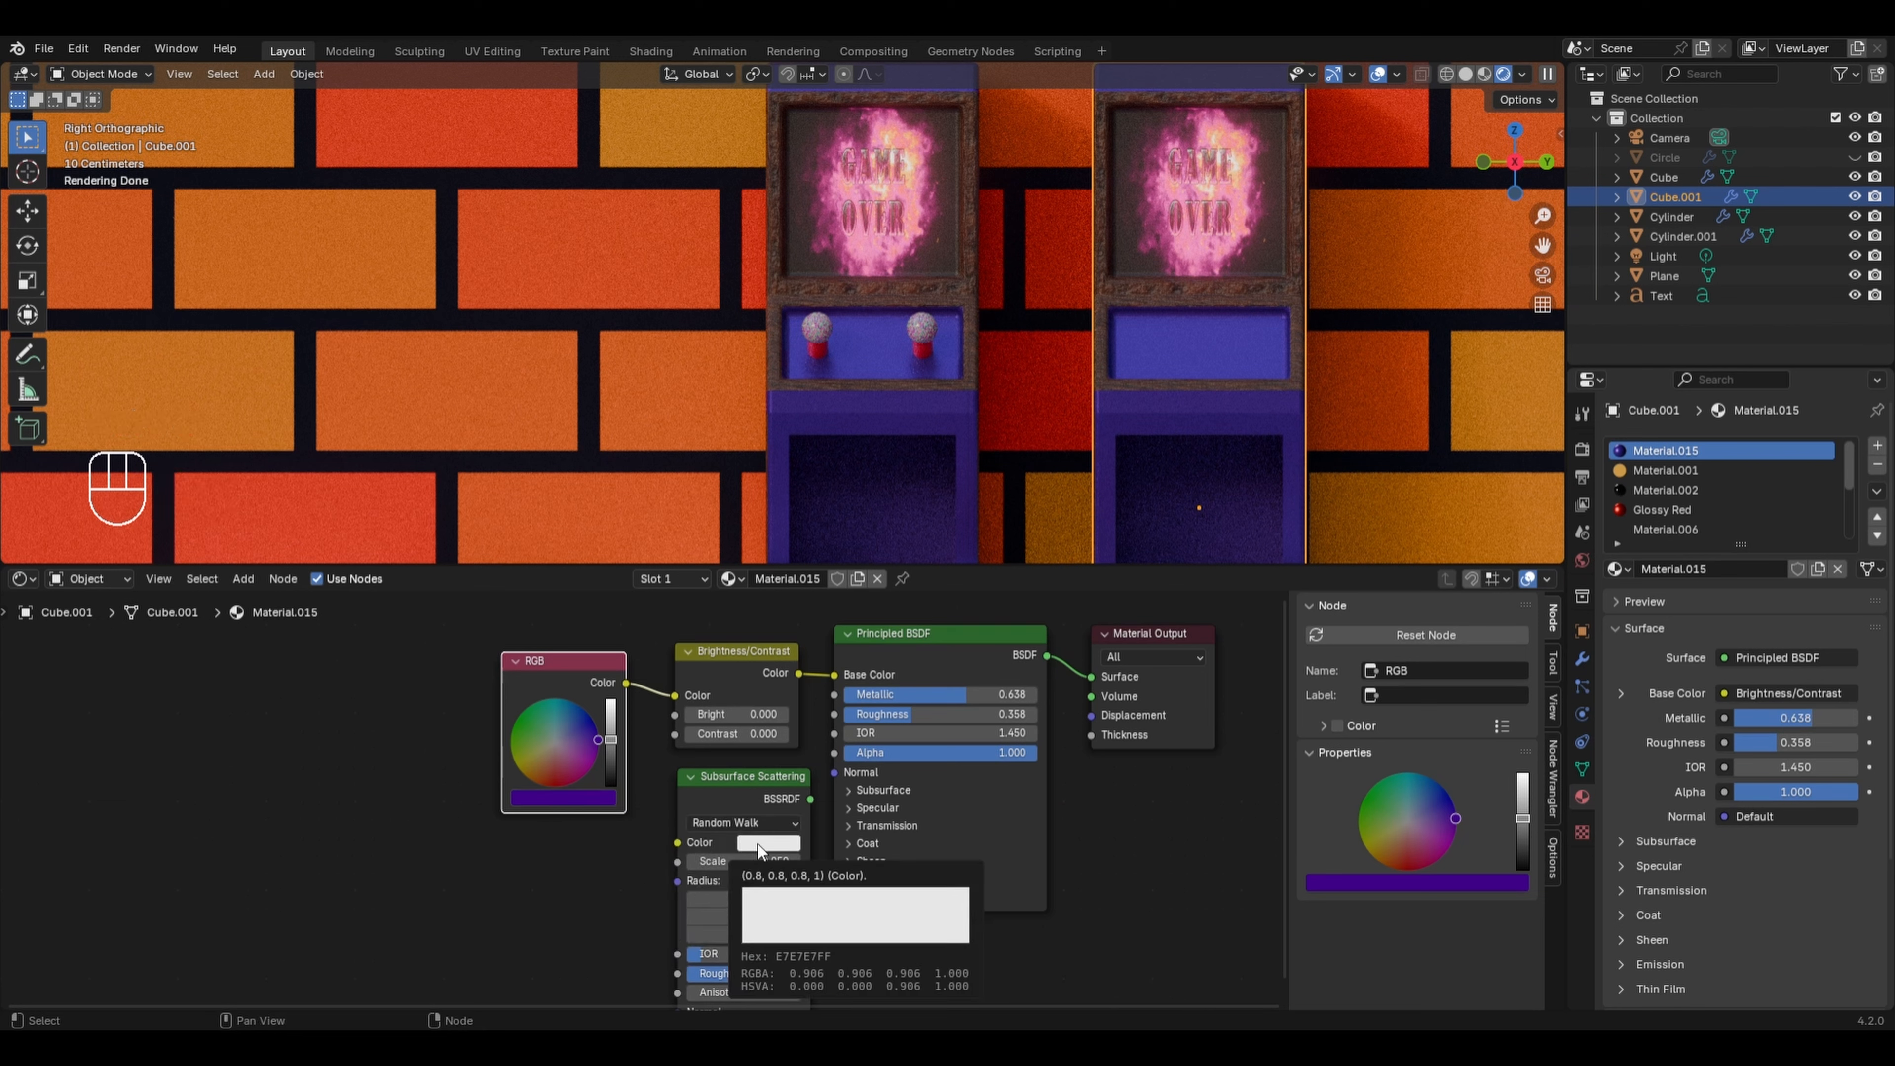
{"action": "key", "text": "ctrl+v"}
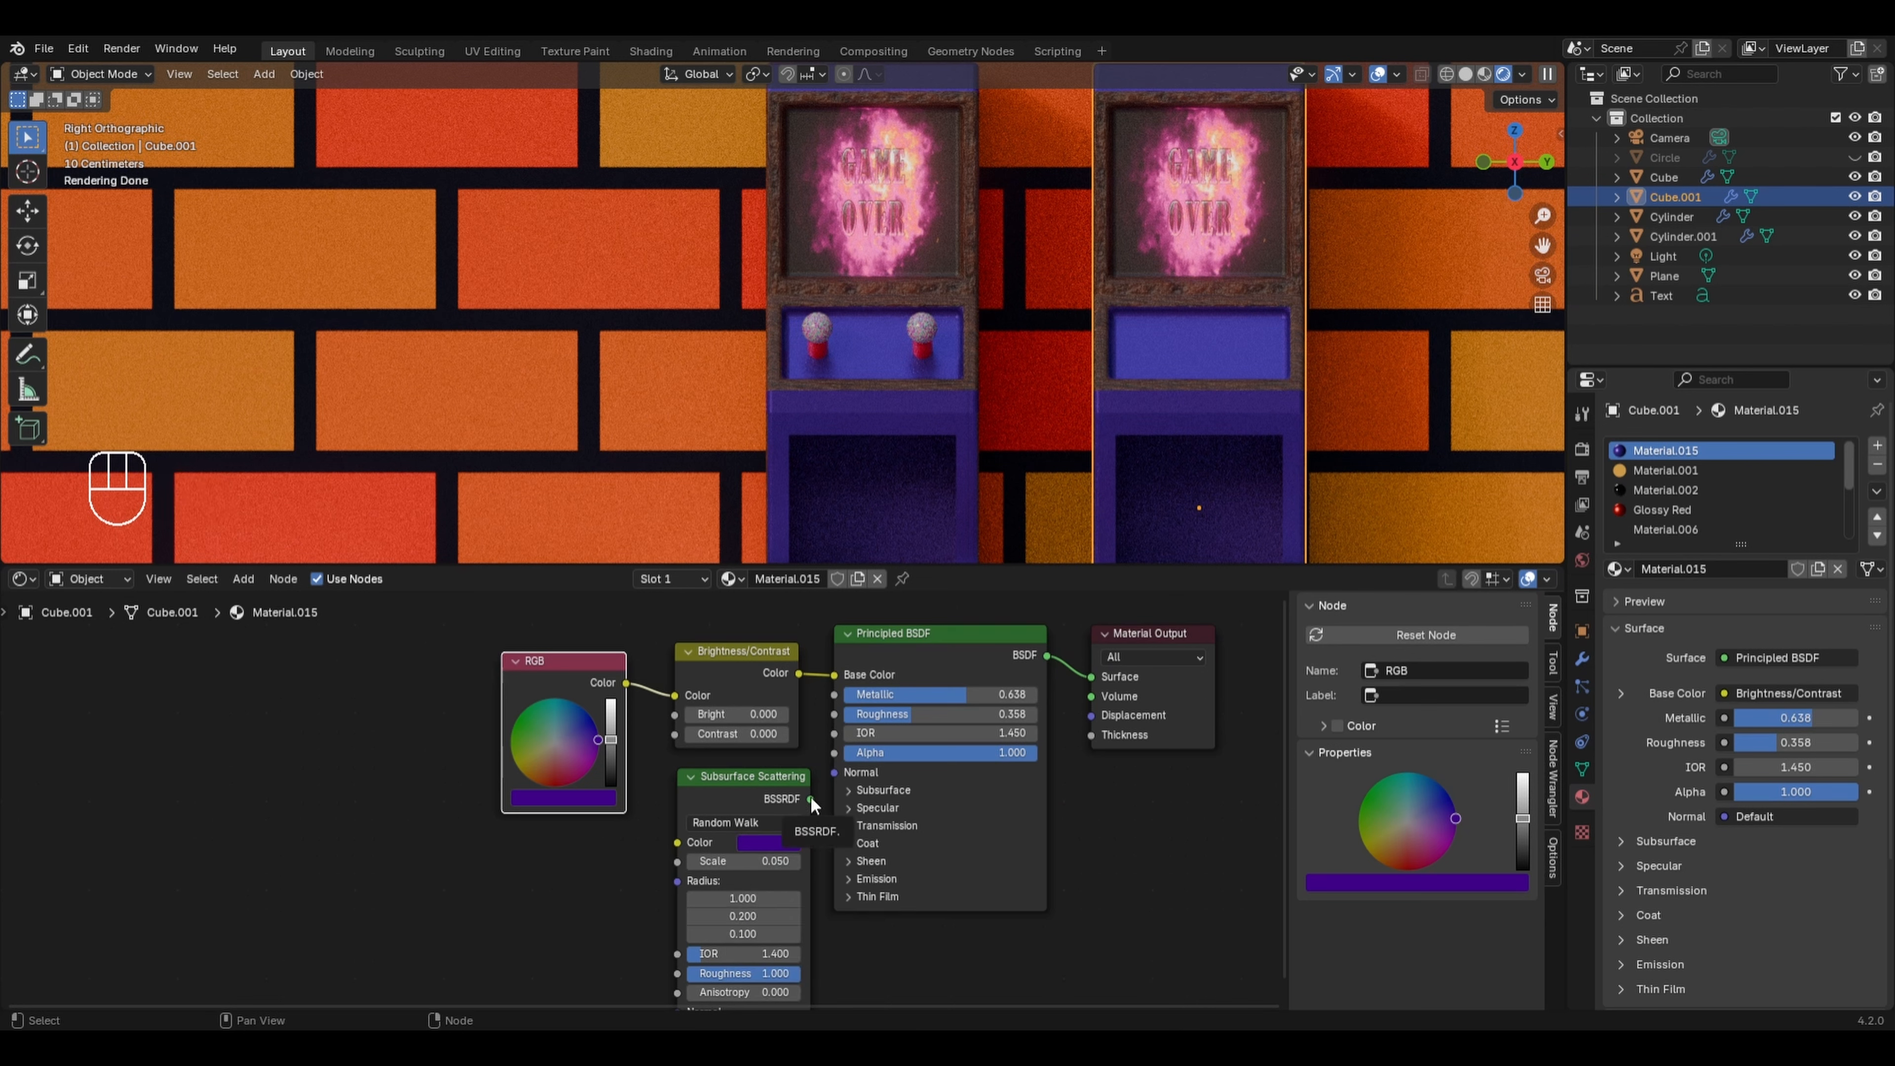
{"action": "left_click_drag", "start_coordinate": [810, 798], "coordinate": [1073, 683]}
- Compare the control panels of both cabinets up close, and set the duplicate's Subsurface Scattering scale to 1
{"action": "scroll", "coordinate": [1323, 336], "scroll_direction": "up", "scroll_amount": 1}
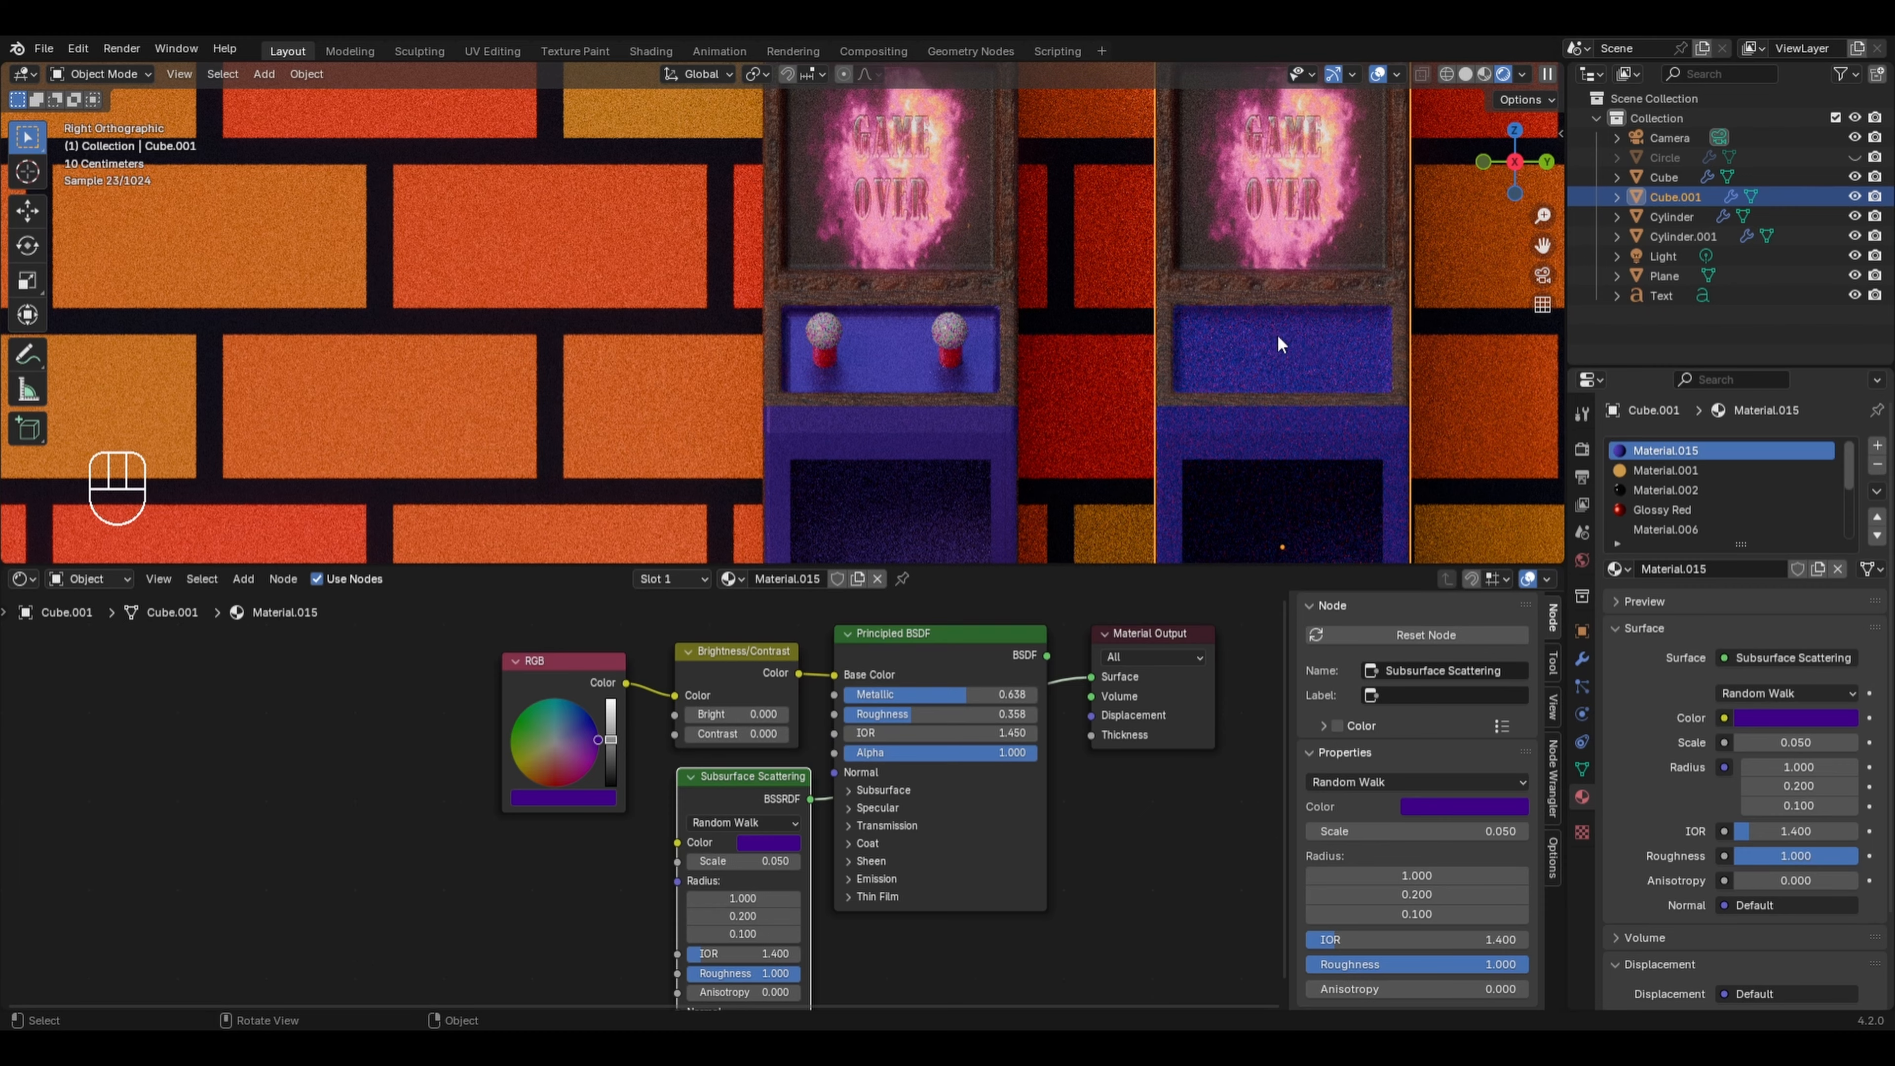
{"action": "scroll", "coordinate": [1353, 351], "scroll_direction": "up", "scroll_amount": 5}
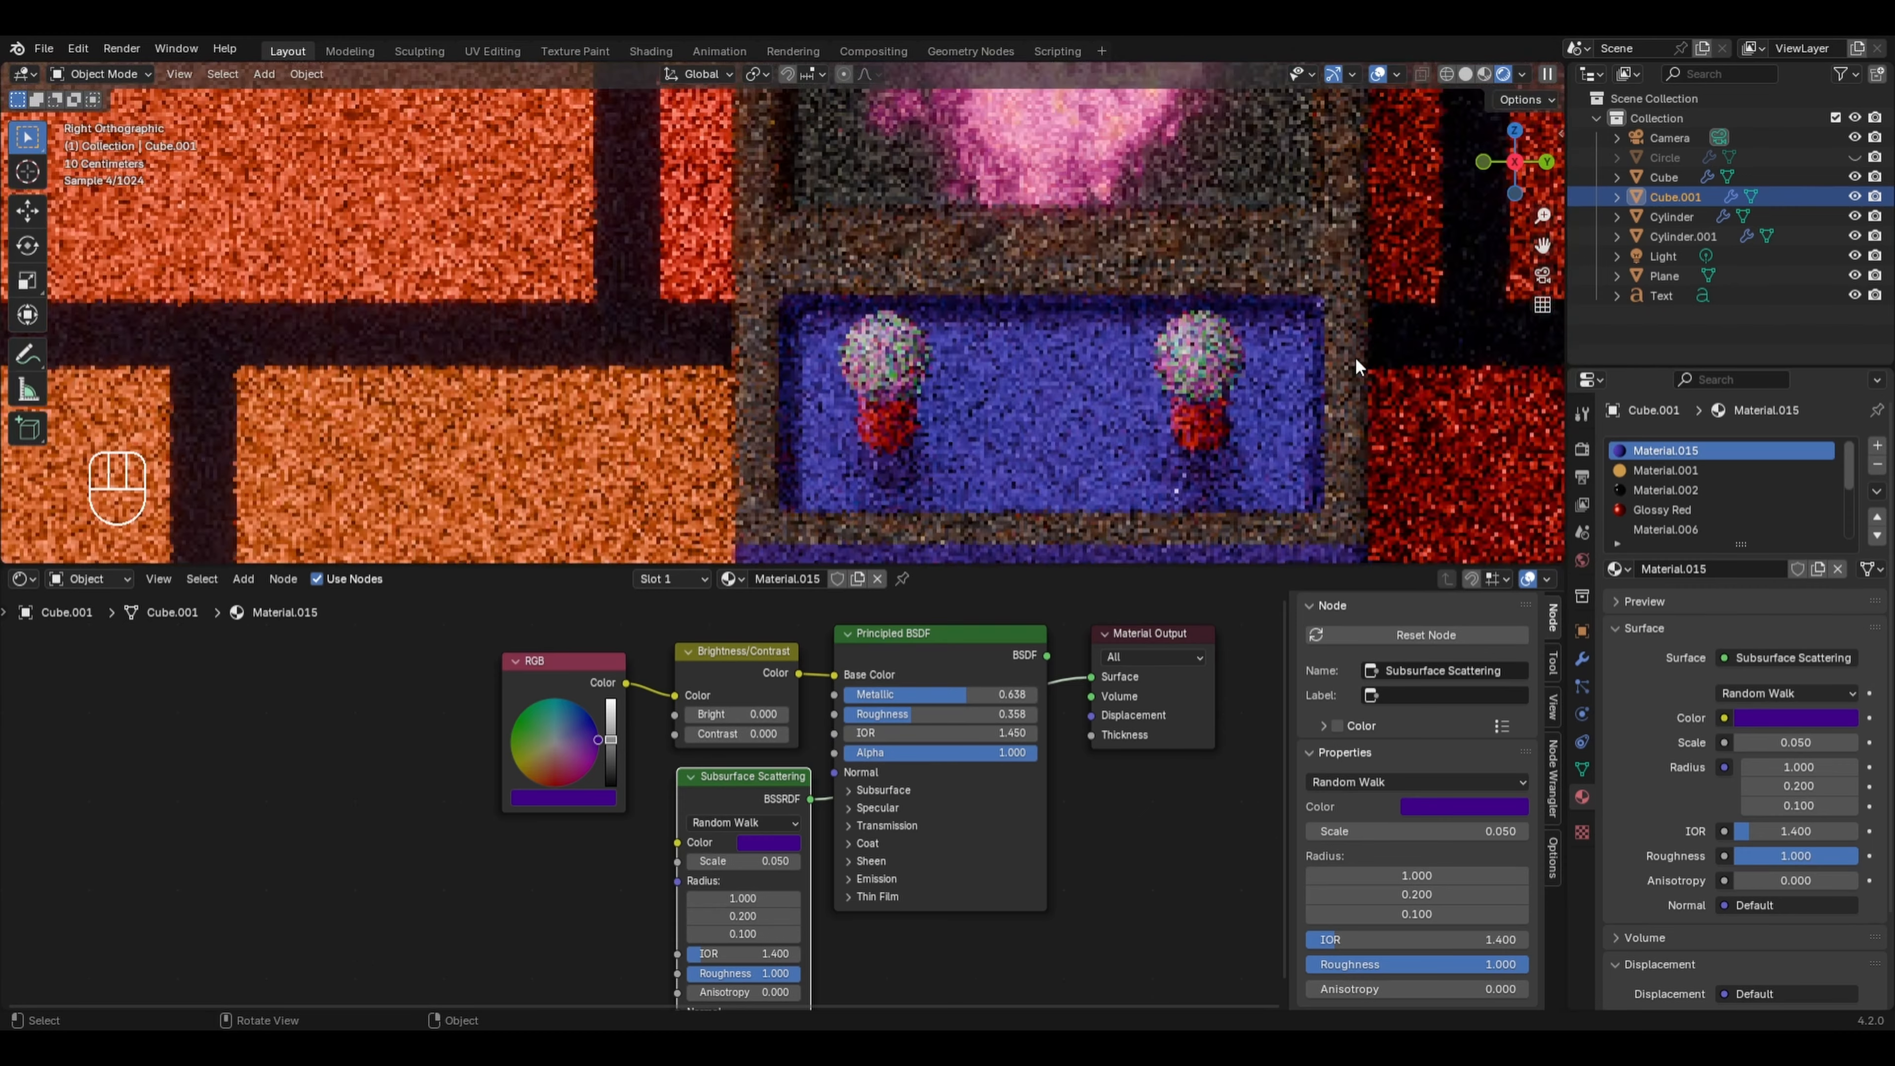
{"action": "middle_click_drag", "start_coordinate": [1137, 276], "coordinate": [455, 237], "text": "shift"}
{"action": "scroll", "coordinate": [311, 400], "scroll_direction": "down", "scroll_amount": 2}
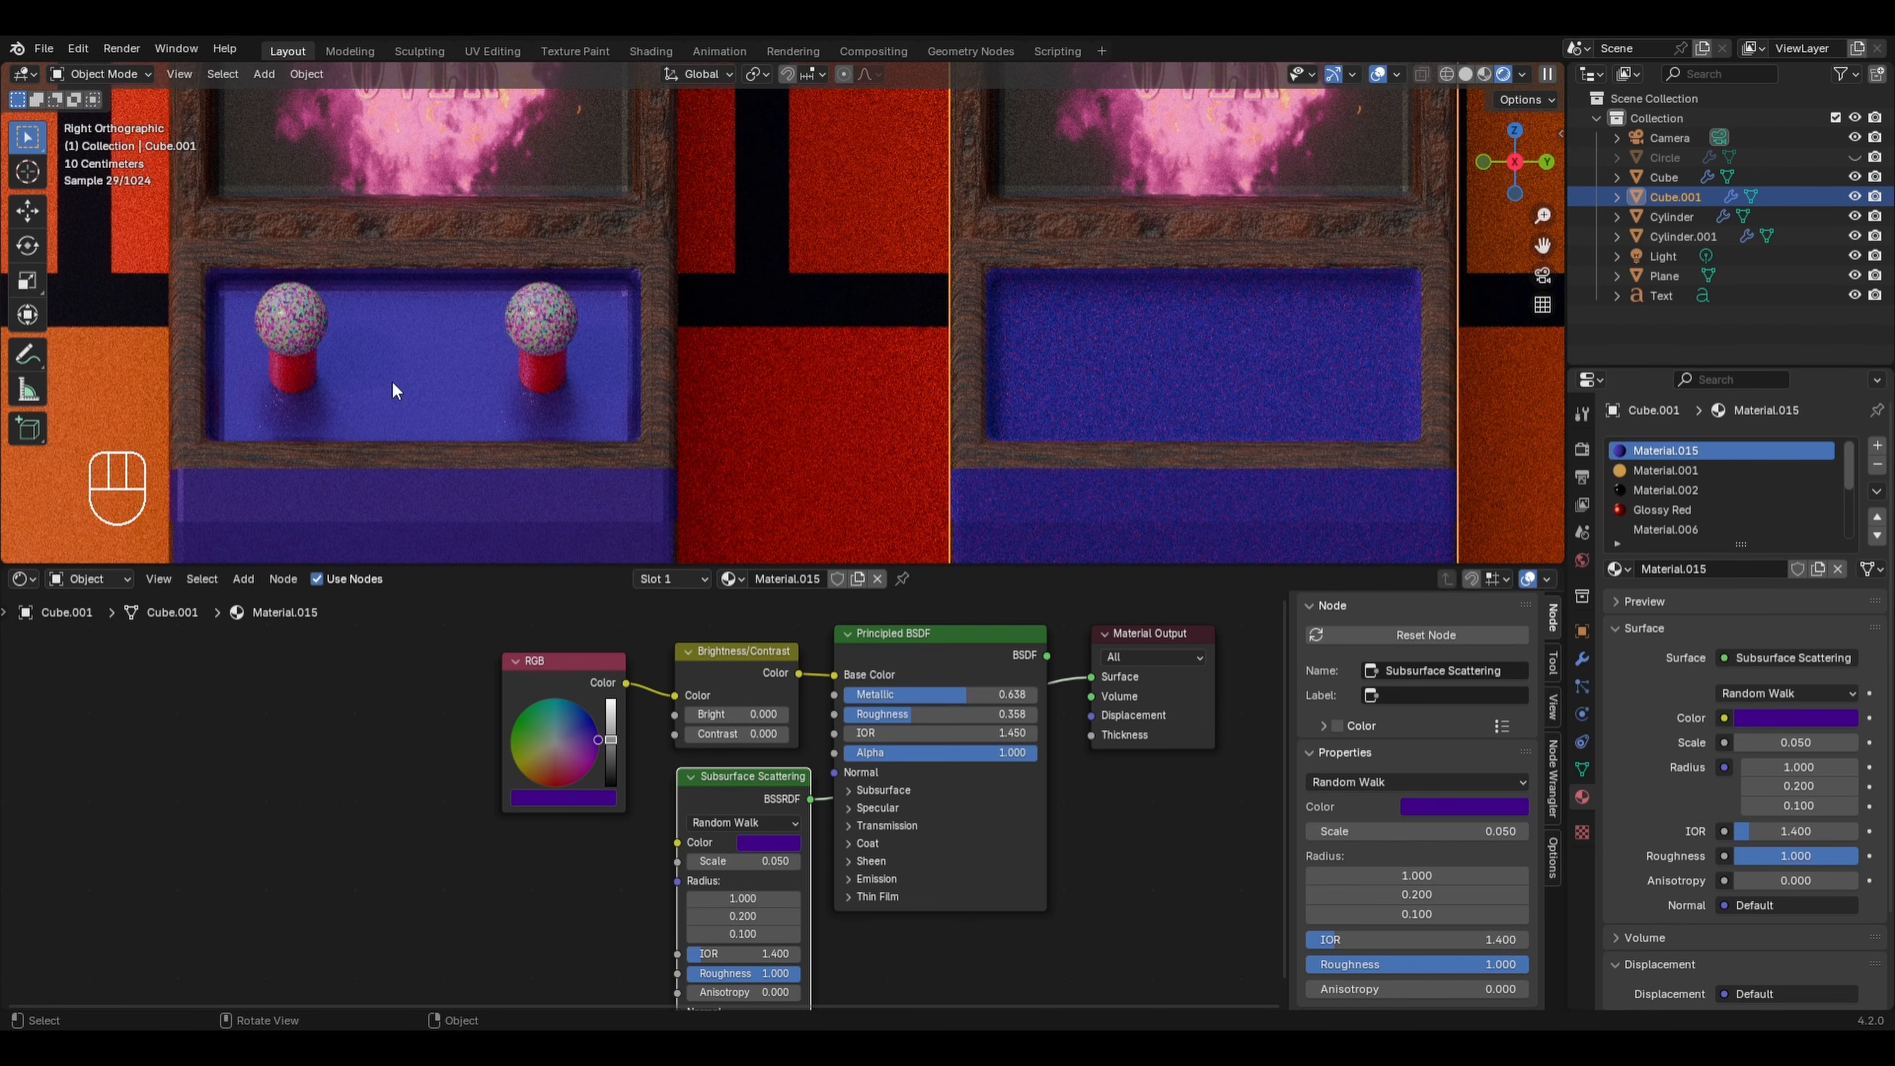
{"action": "left_click", "coordinate": [351, 349]}
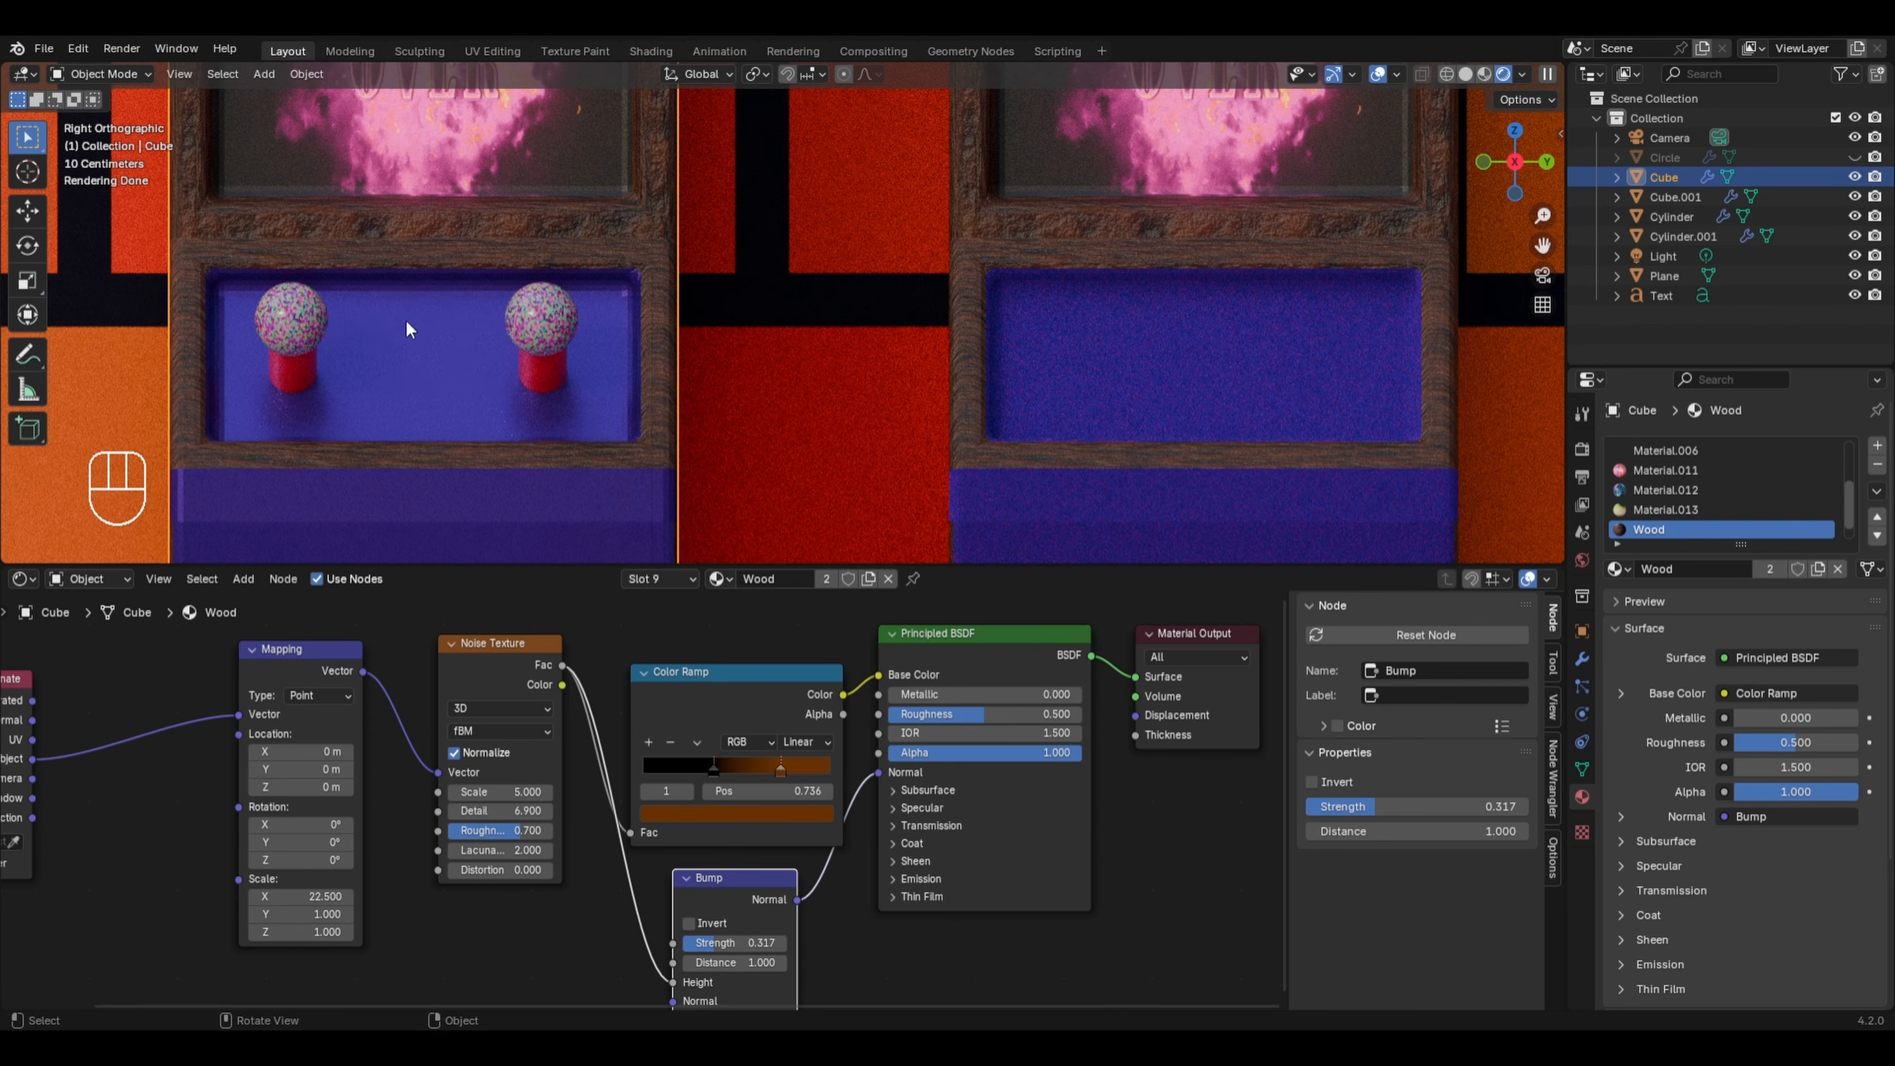
{"action": "left_click", "coordinate": [1276, 355]}
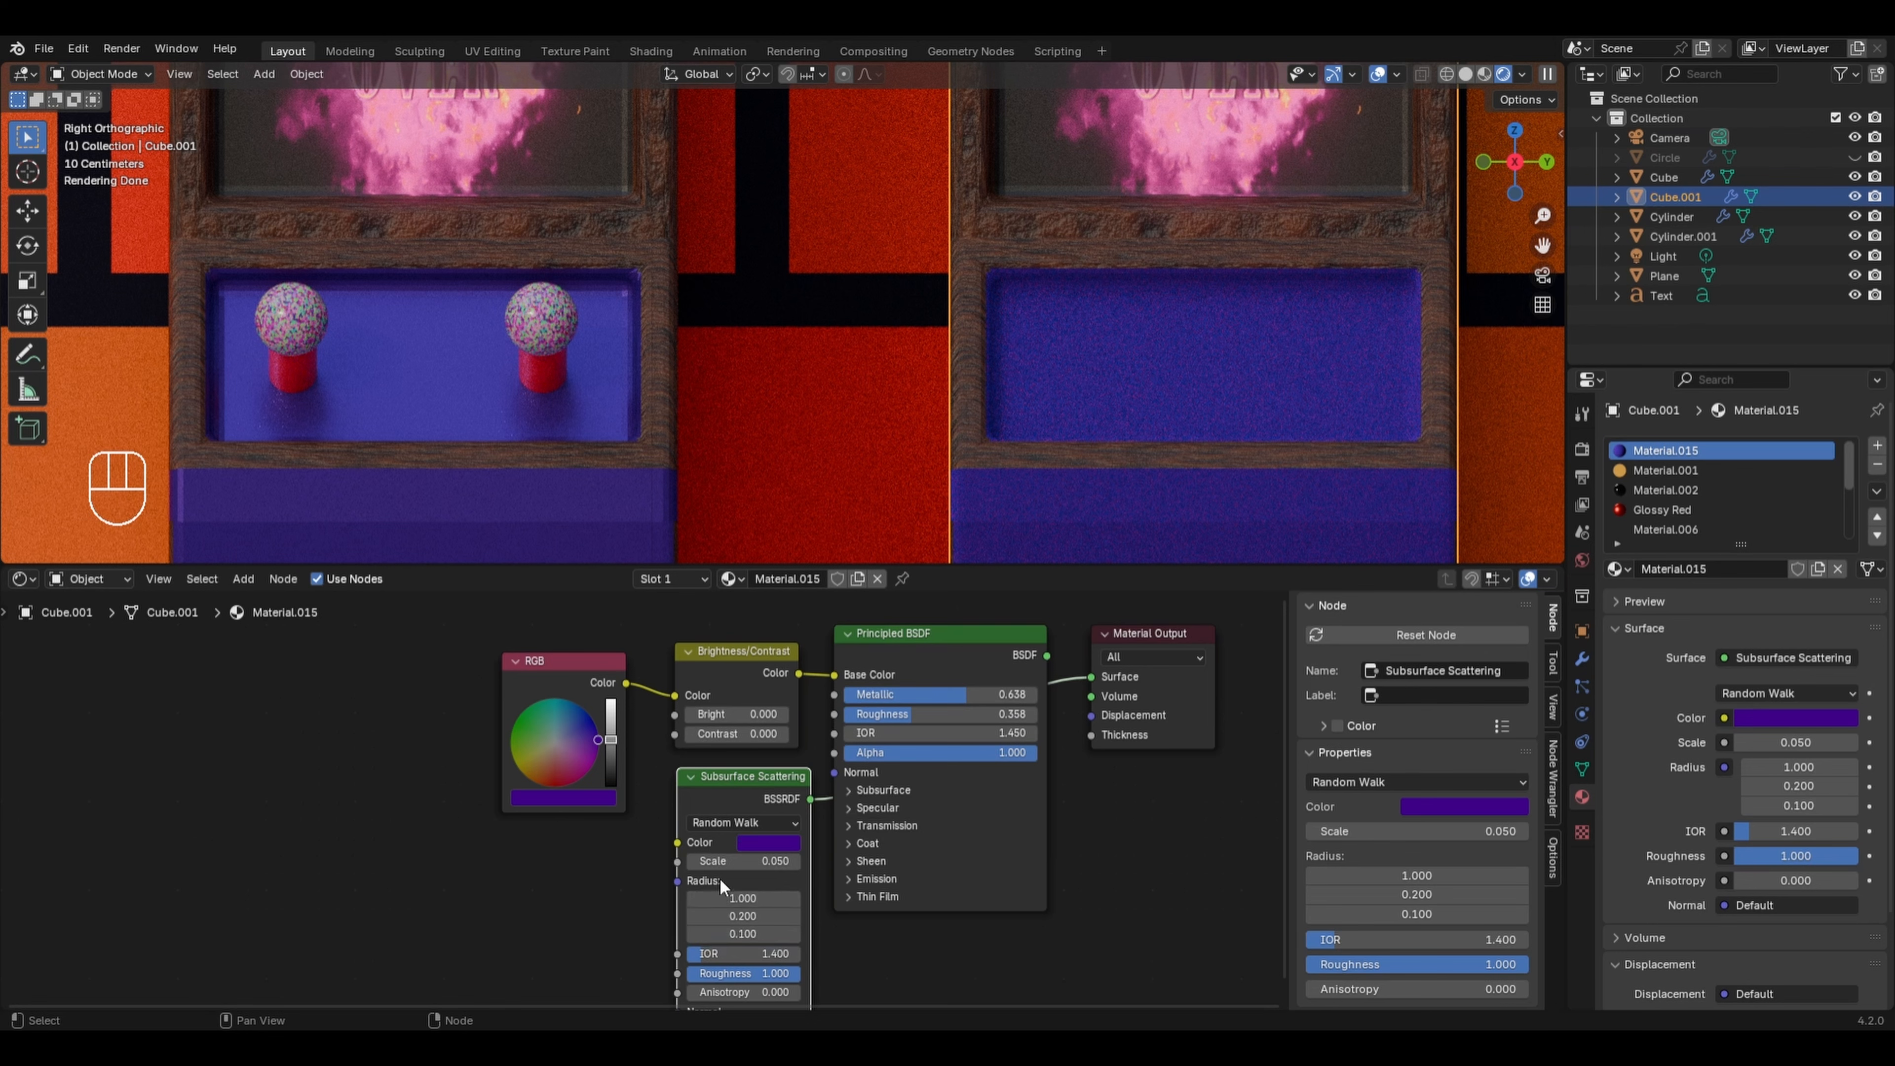
{"action": "left_click", "coordinate": [729, 868]}
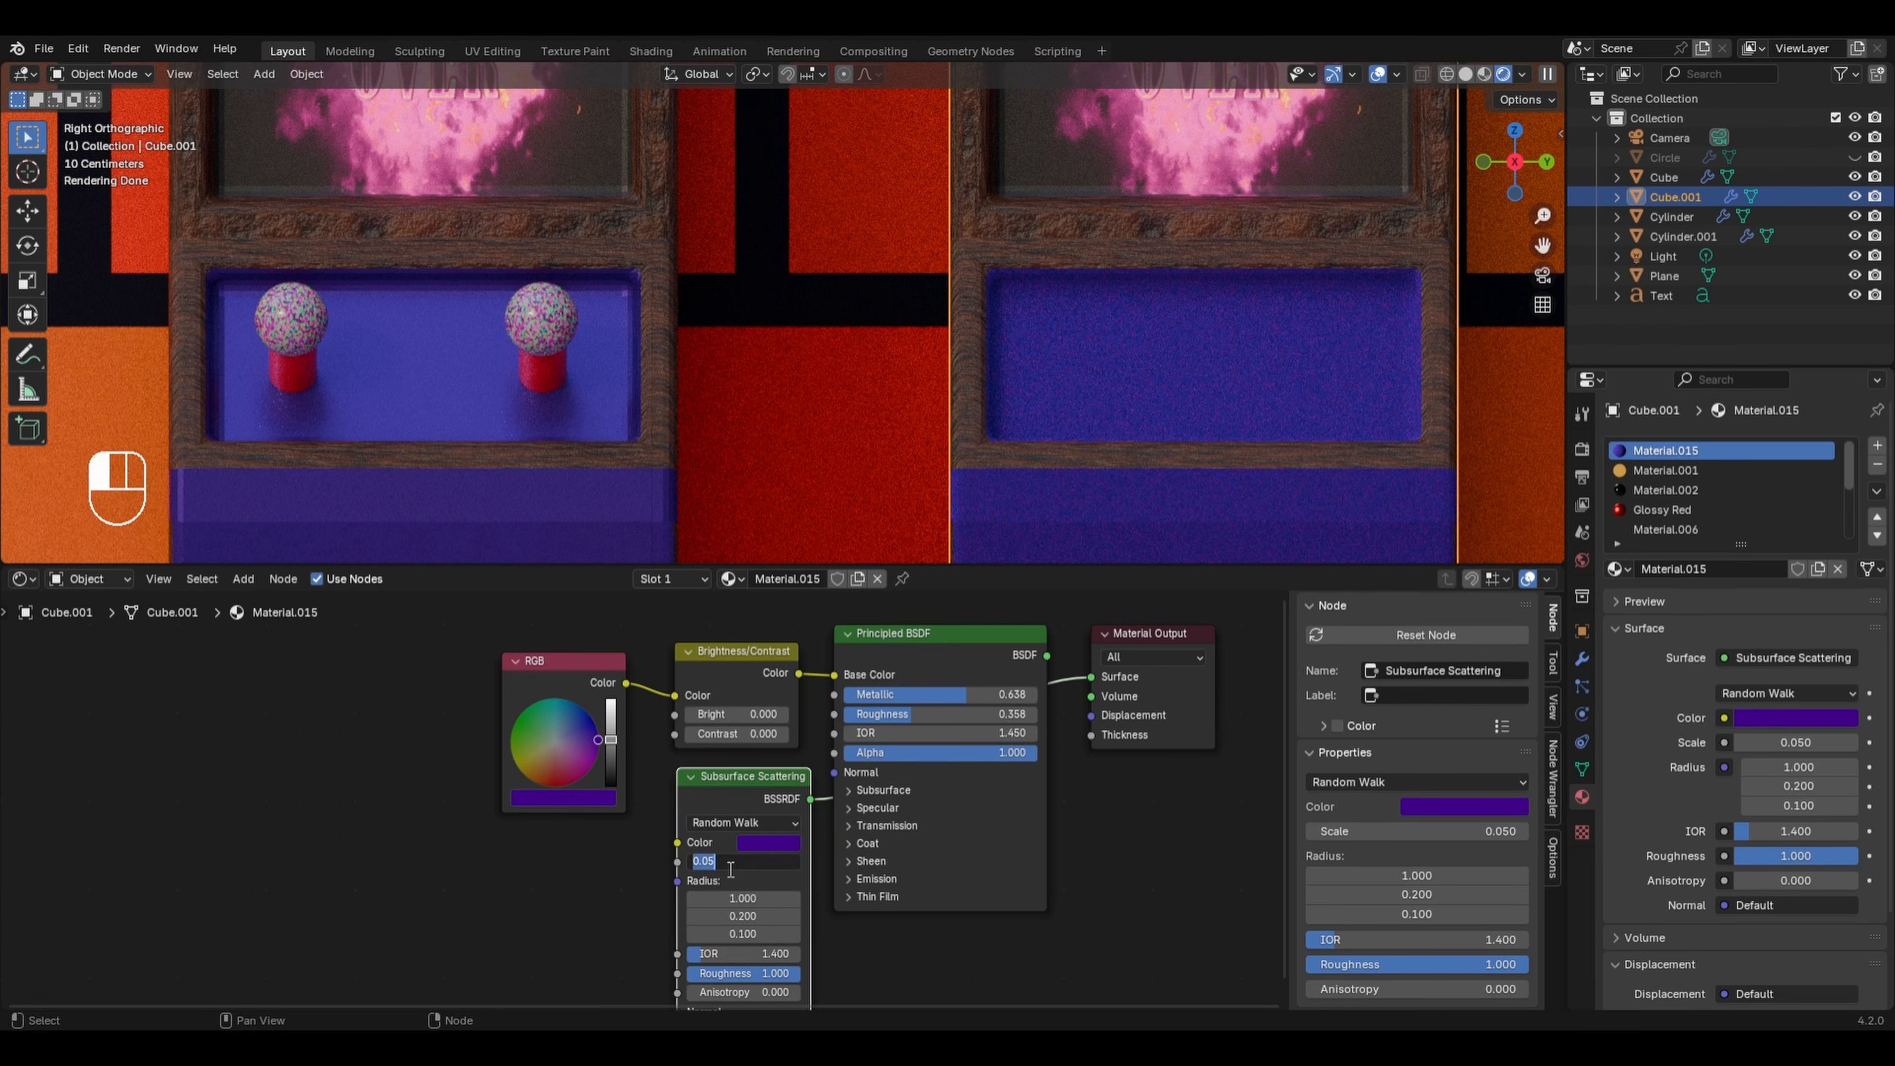
{"action": "type", "text": "1"}
{"action": "key", "text": "Return"}
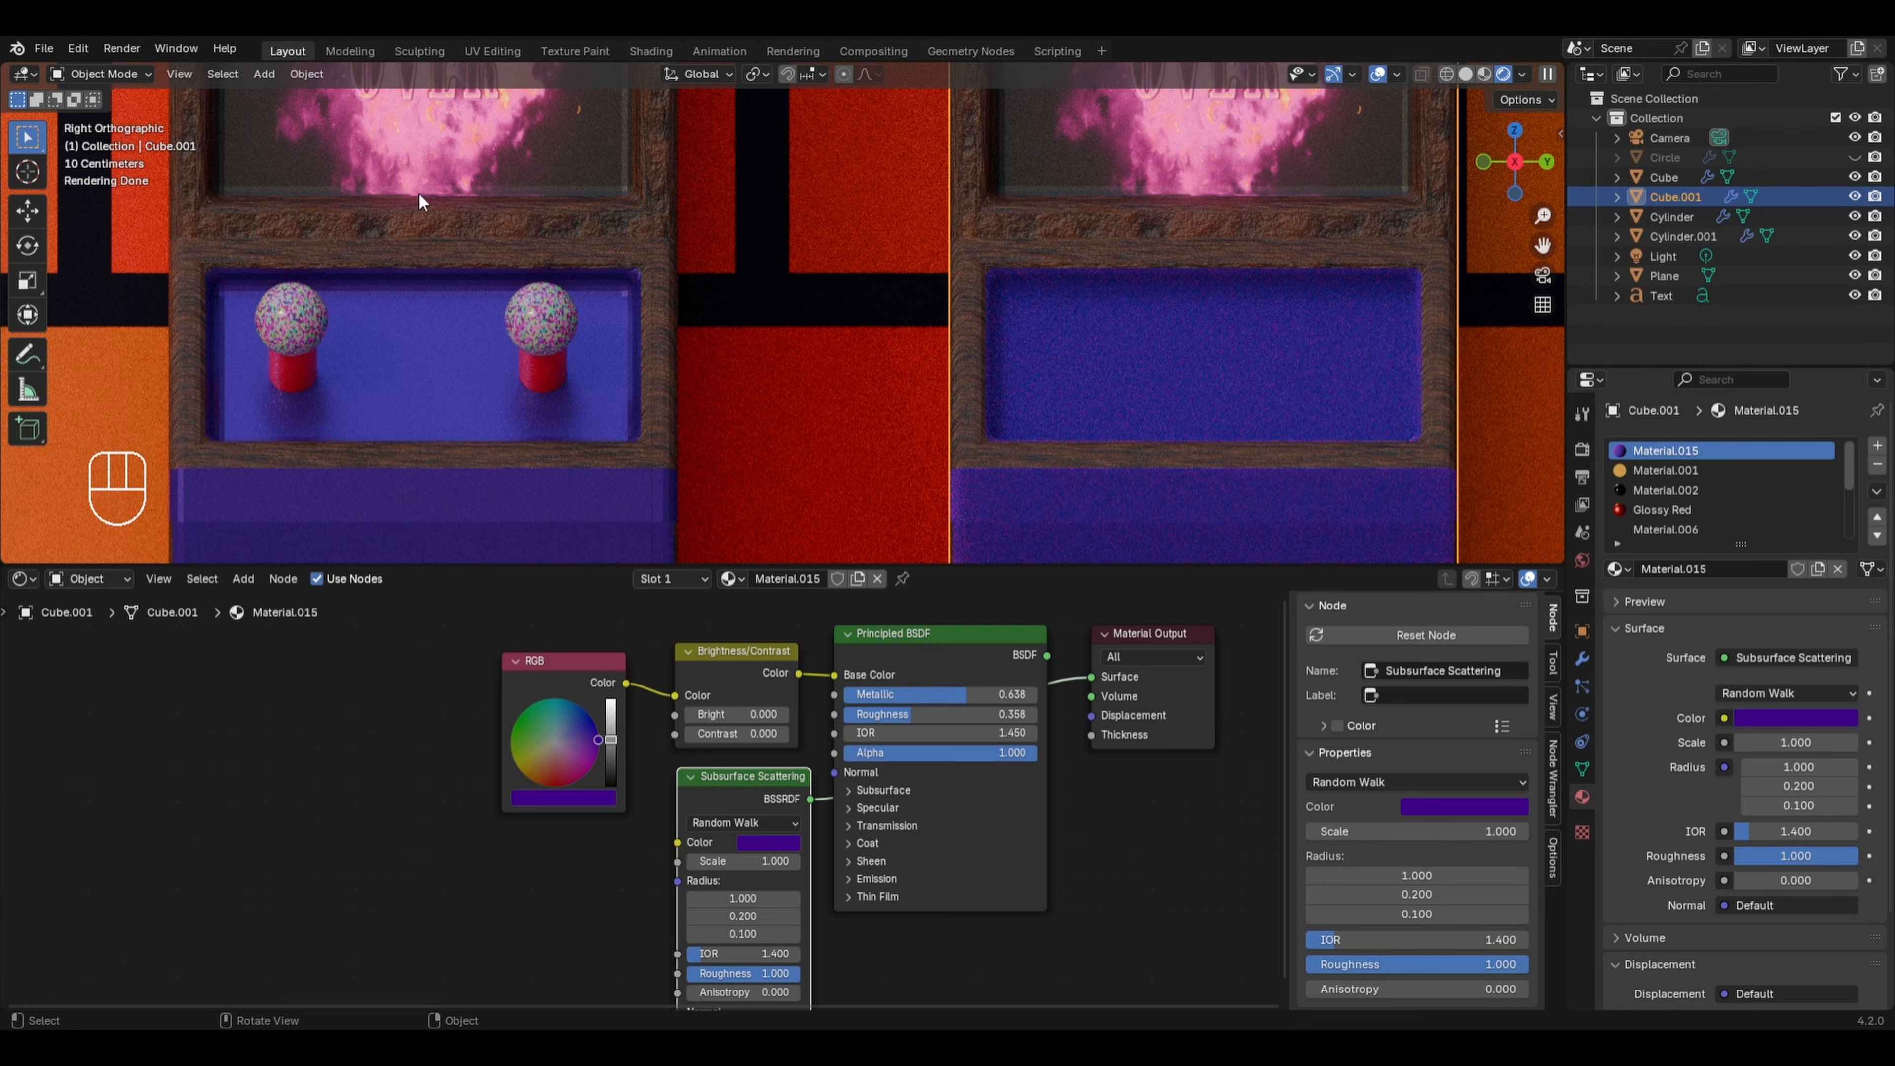
- Delete the duplicate arcade cabinet
{"action": "key", "text": "x"}
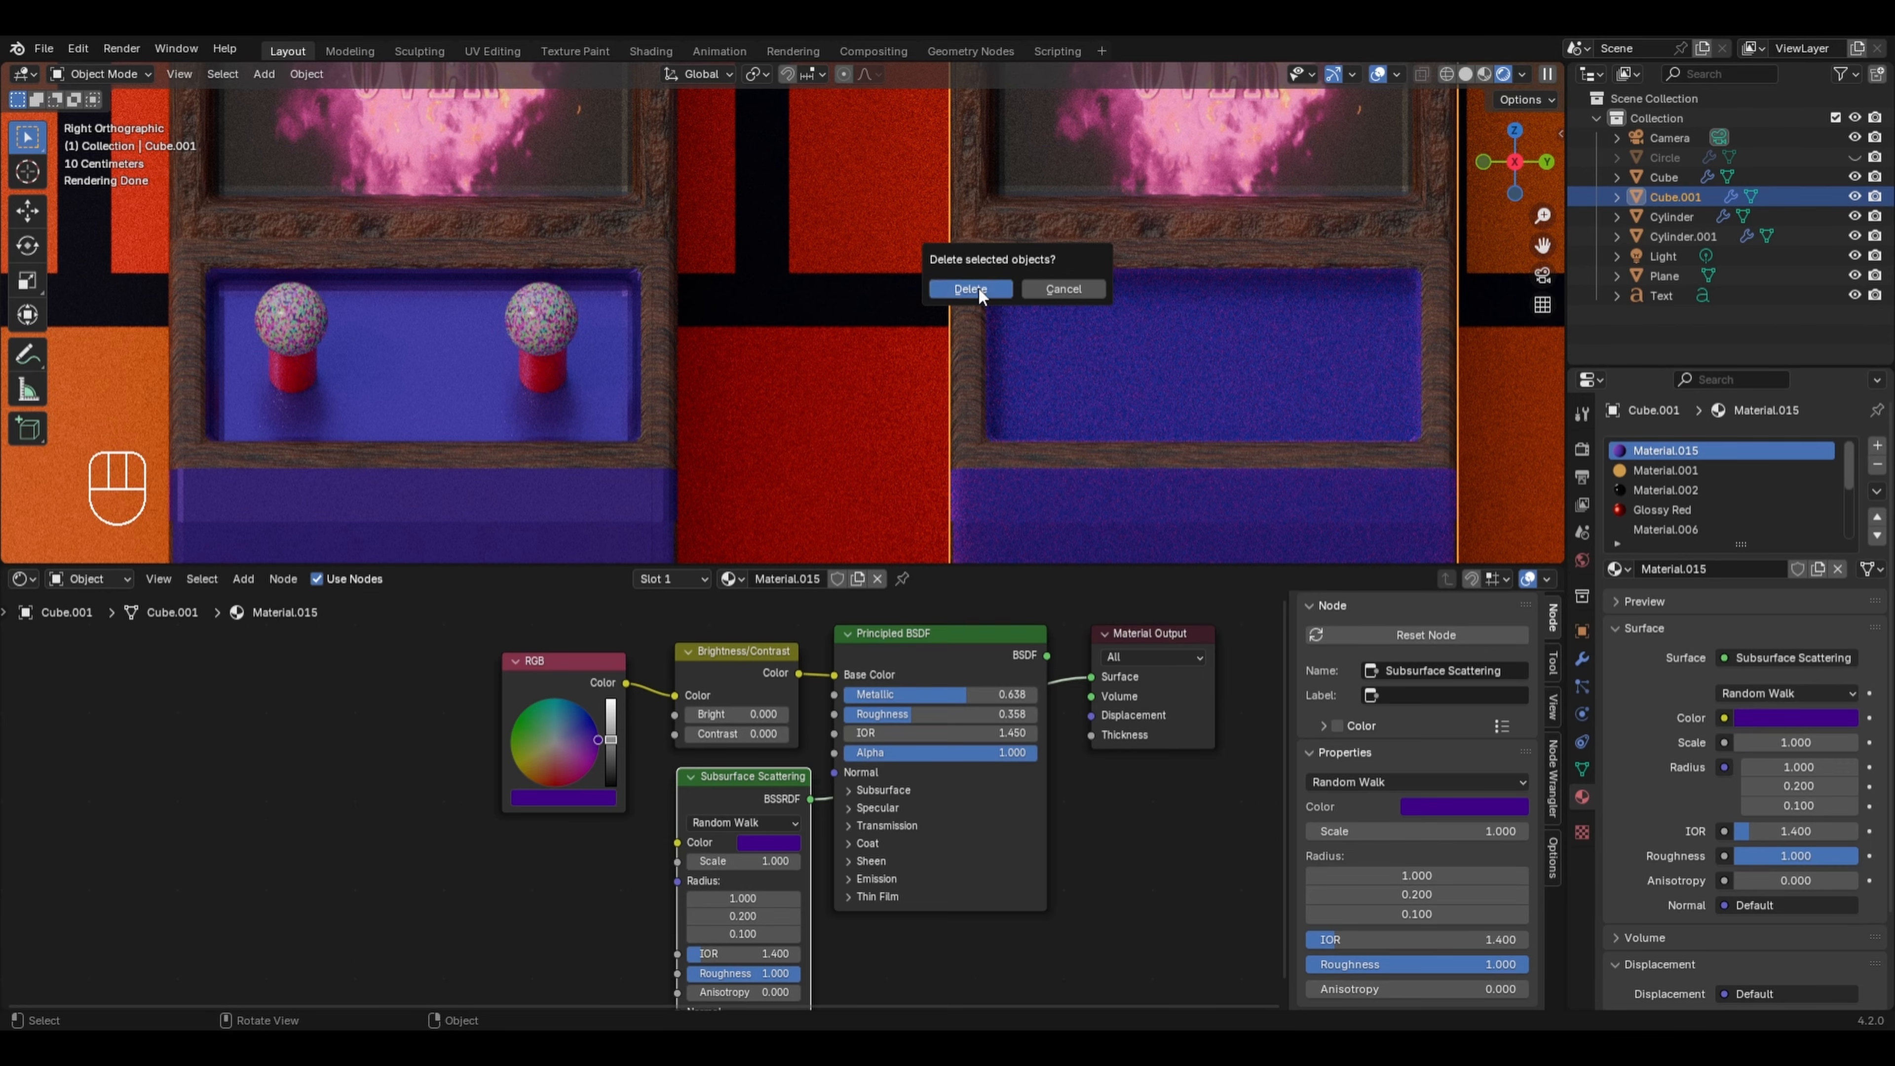
{"action": "left_click", "coordinate": [978, 293]}
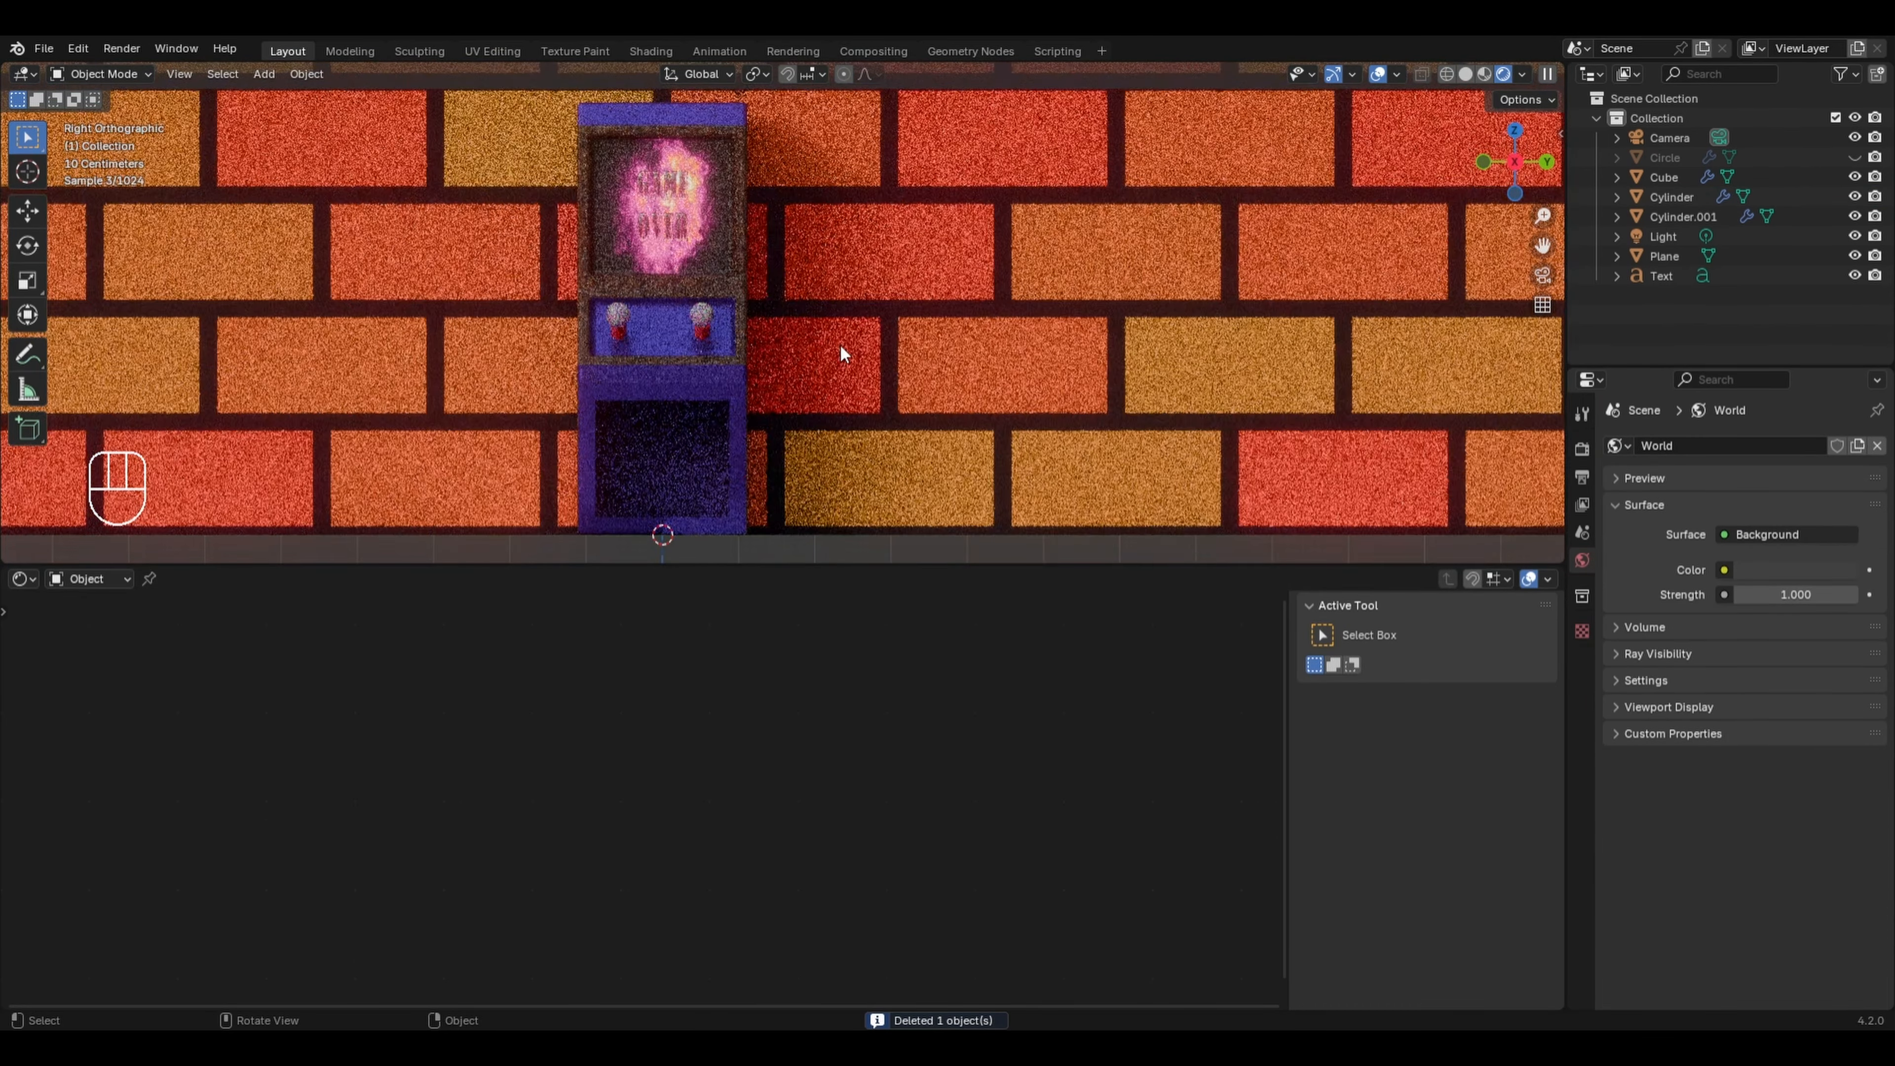
- Select the original arcade cabinet and view it with the brick wall and checkered floor in perspective
{"action": "middle_click_drag", "start_coordinate": [901, 373], "coordinate": [887, 366]}
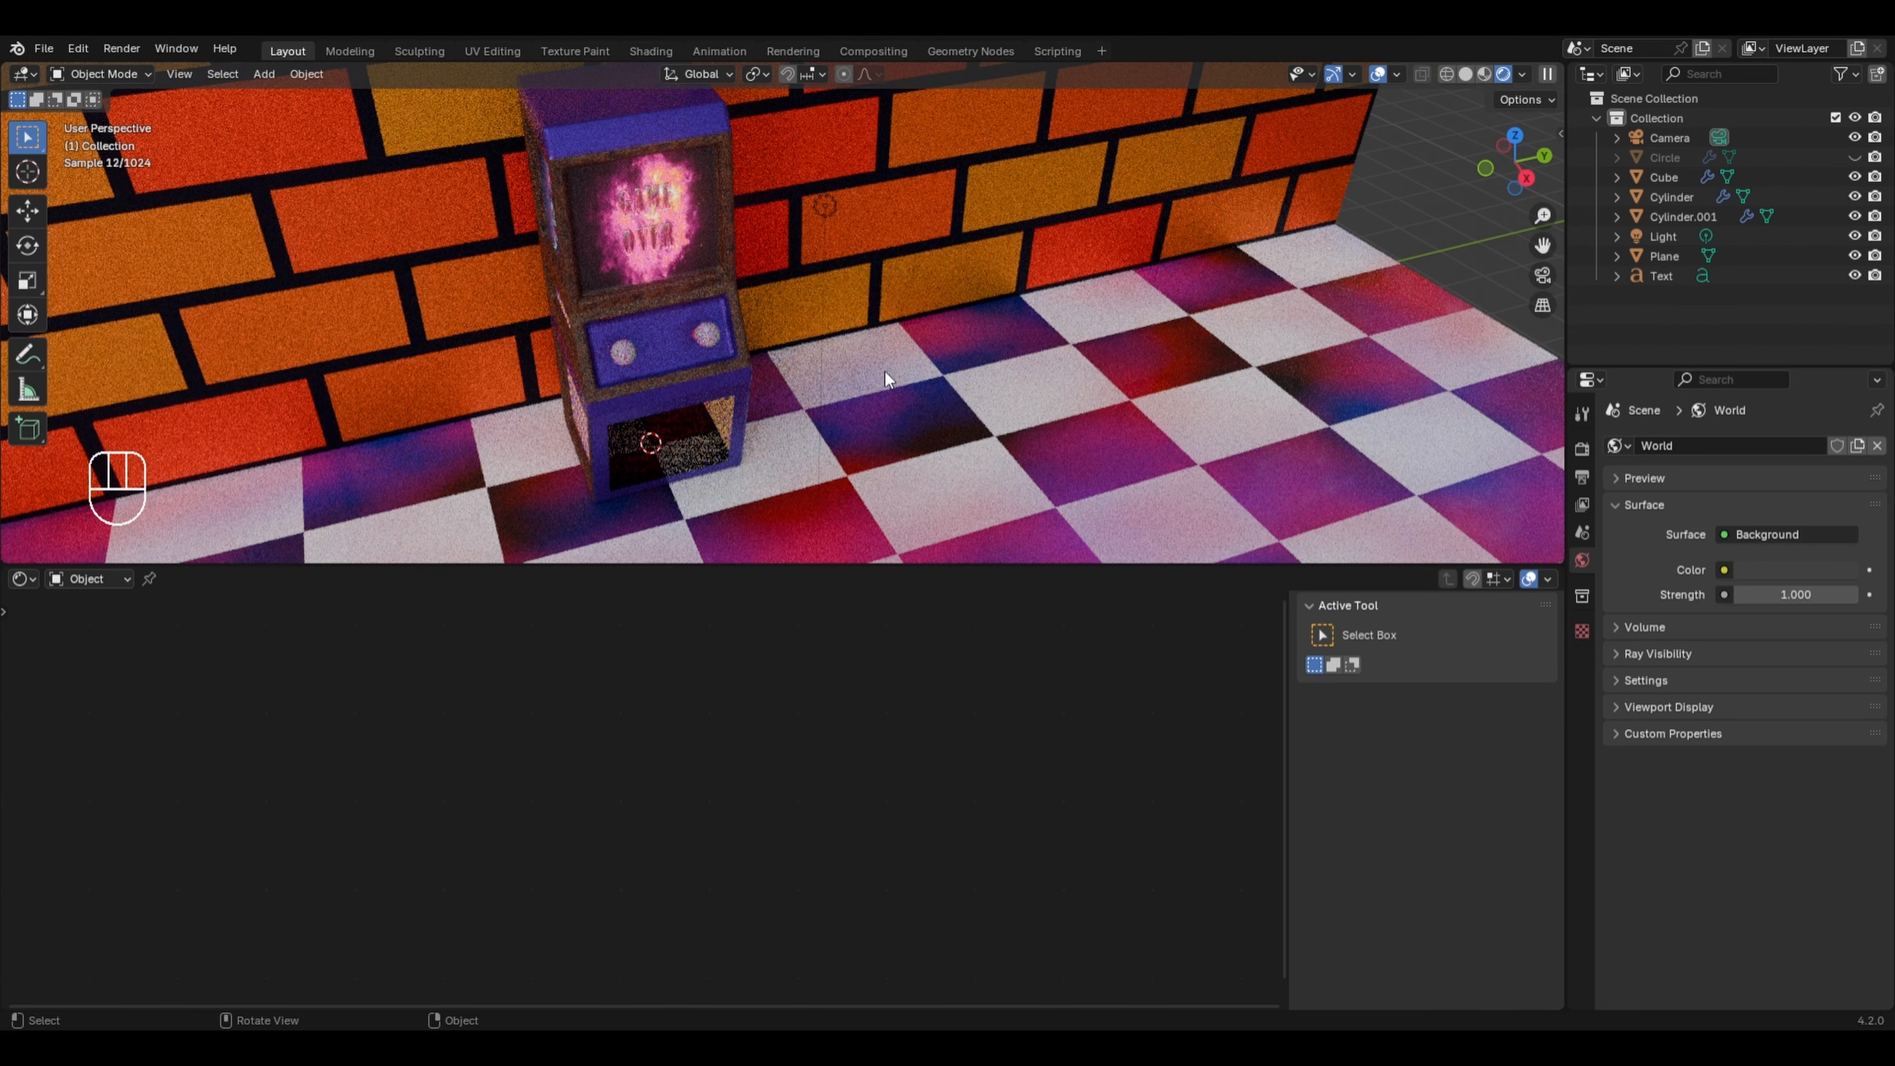
{"action": "left_click", "coordinate": [628, 192]}
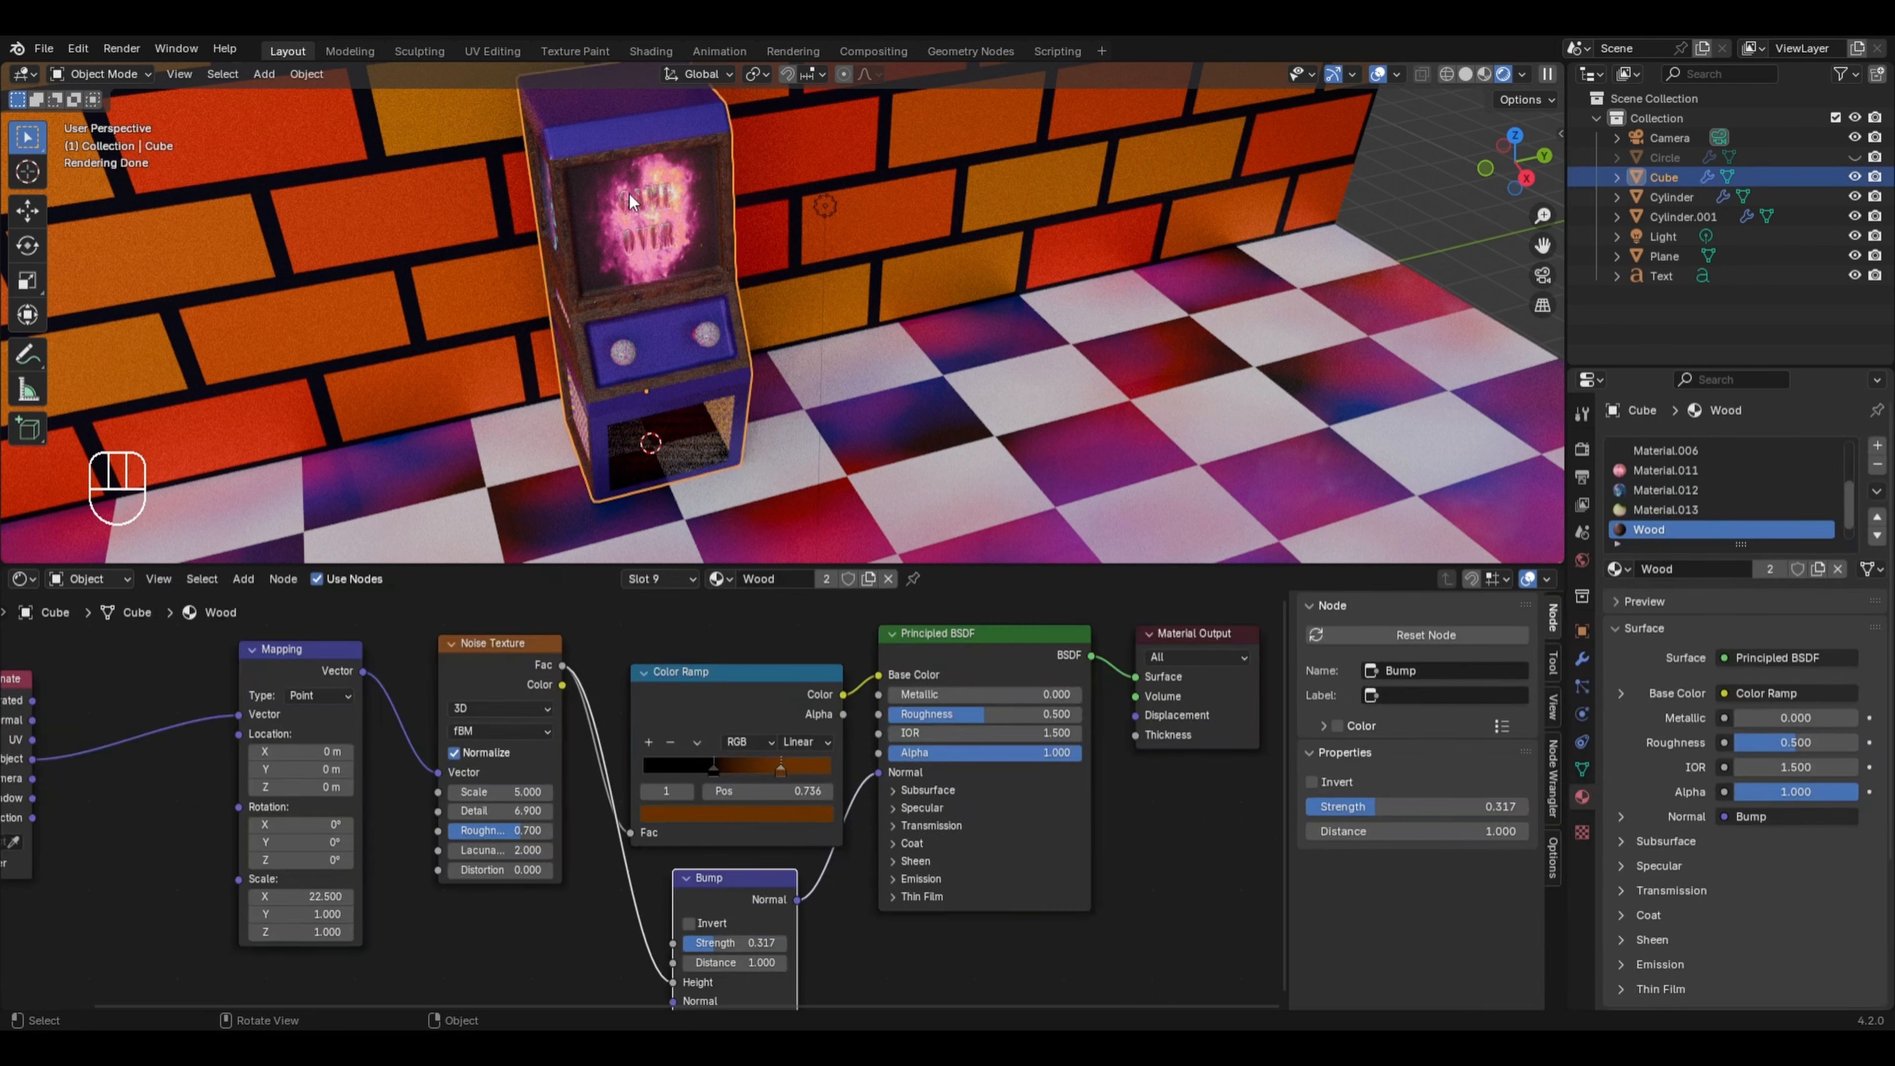
{"action": "scroll", "coordinate": [633, 185], "scroll_direction": "down", "scroll_amount": 4}
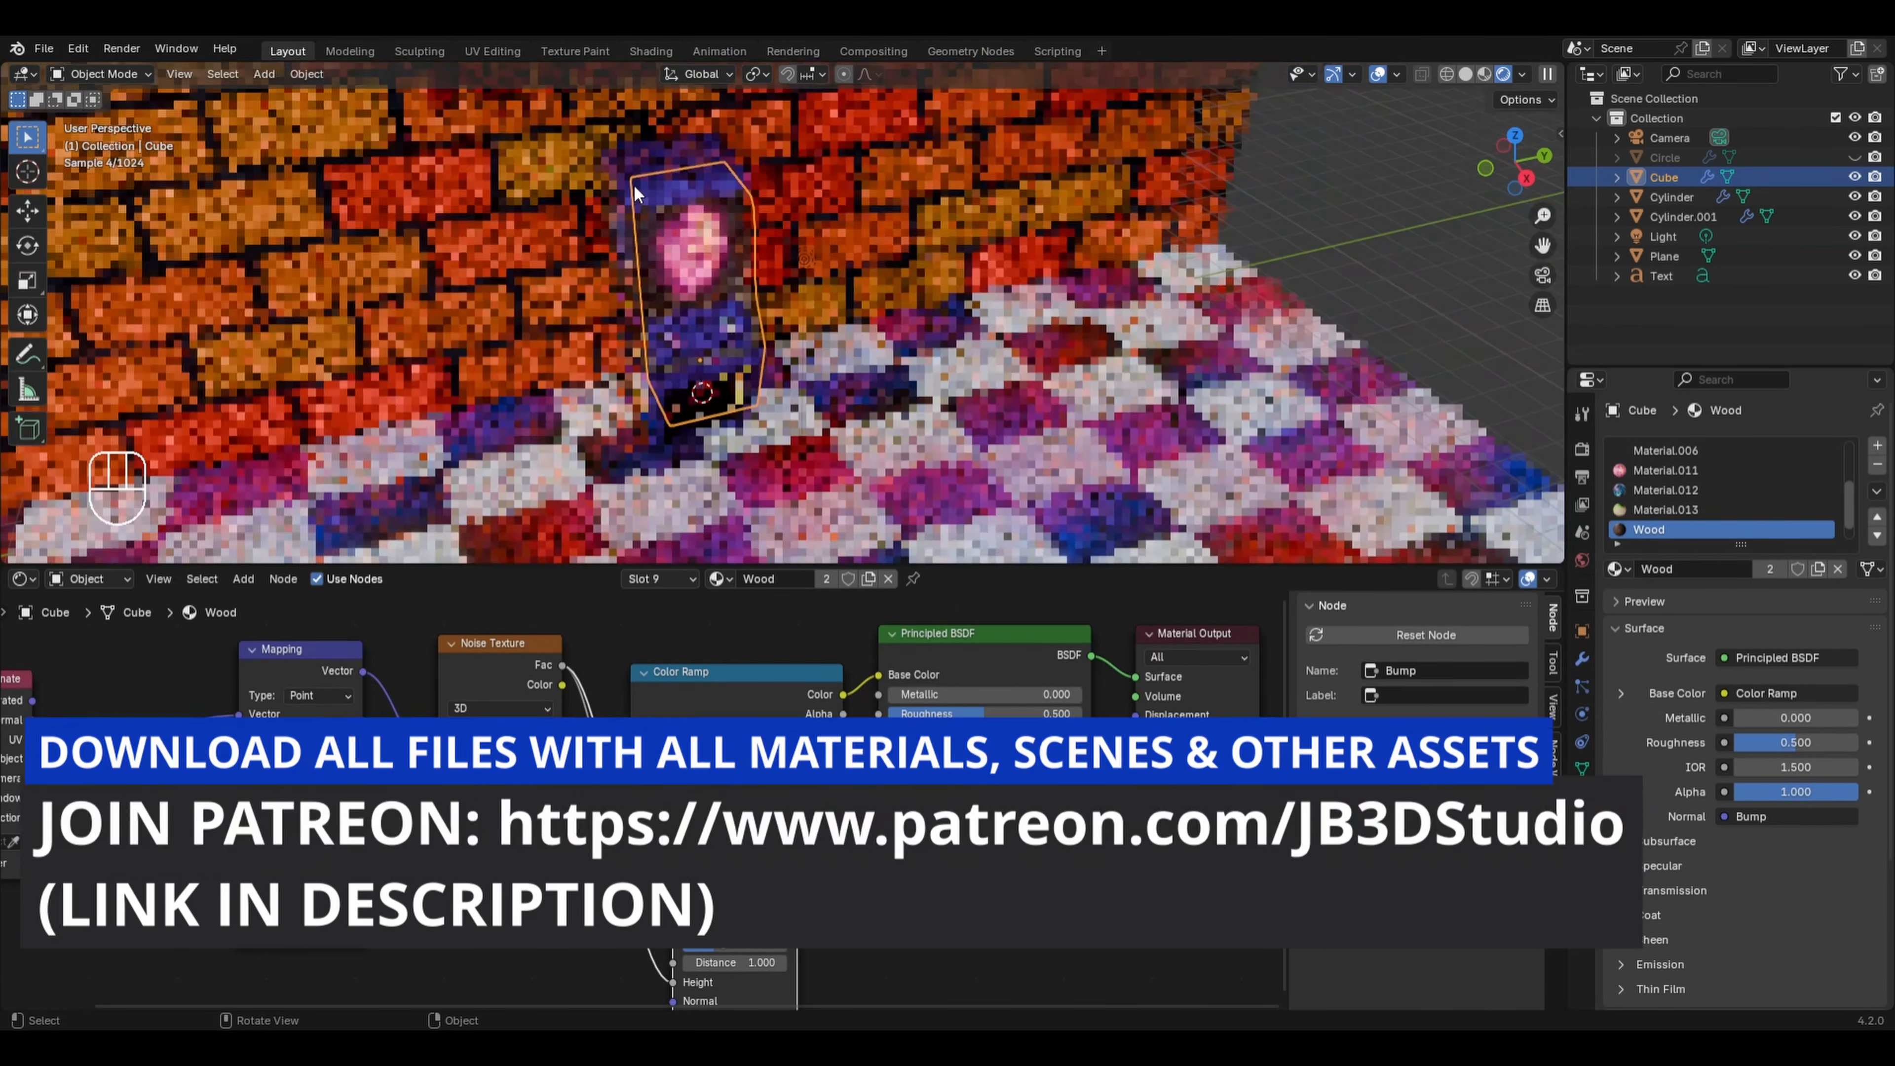